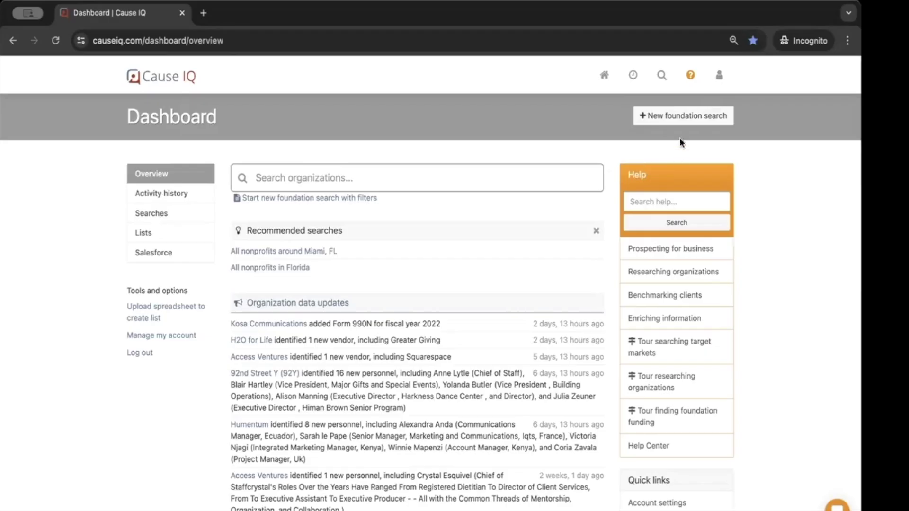
Launch a new foundation search and scroll through the 102,418 unfiltered results
{"action": "left_click", "coordinate": [668, 118]}
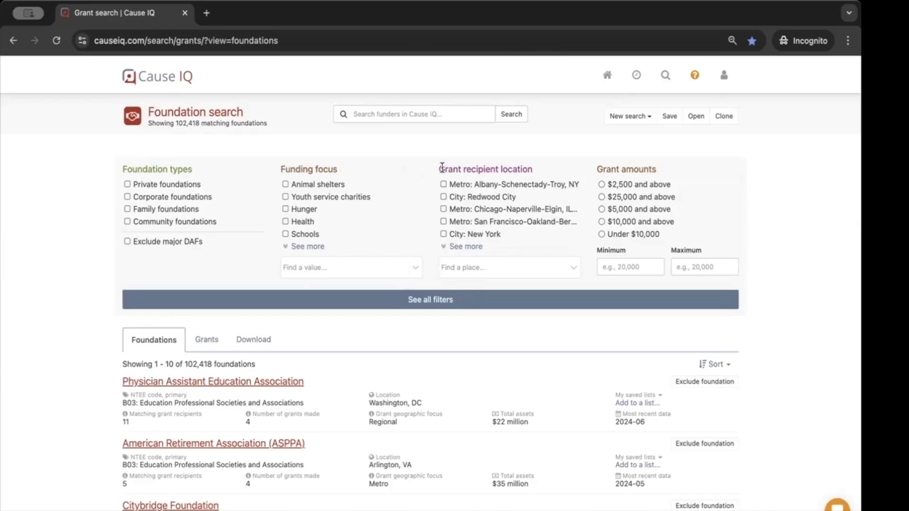
{"action": "scroll", "coordinate": [525, 169], "scroll_direction": "down", "scroll_amount": 1}
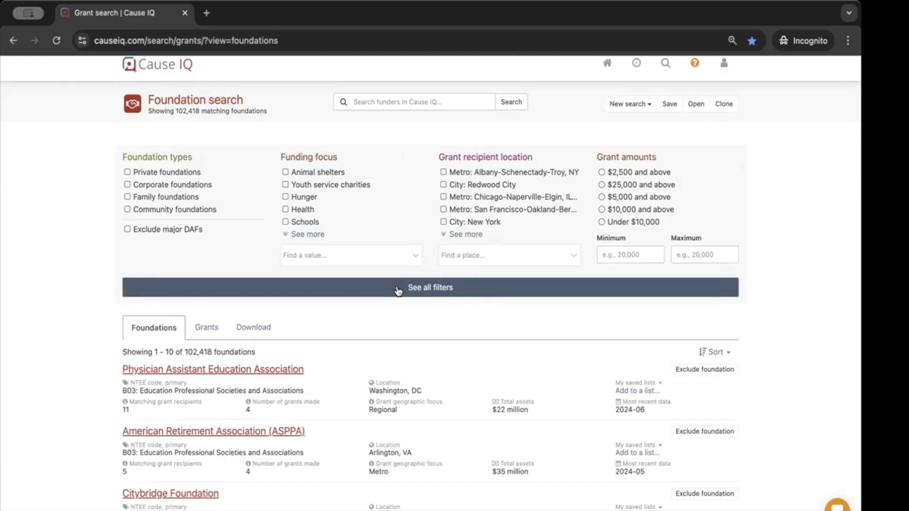
{"action": "scroll", "coordinate": [417, 265], "scroll_direction": "down", "scroll_amount": 5}
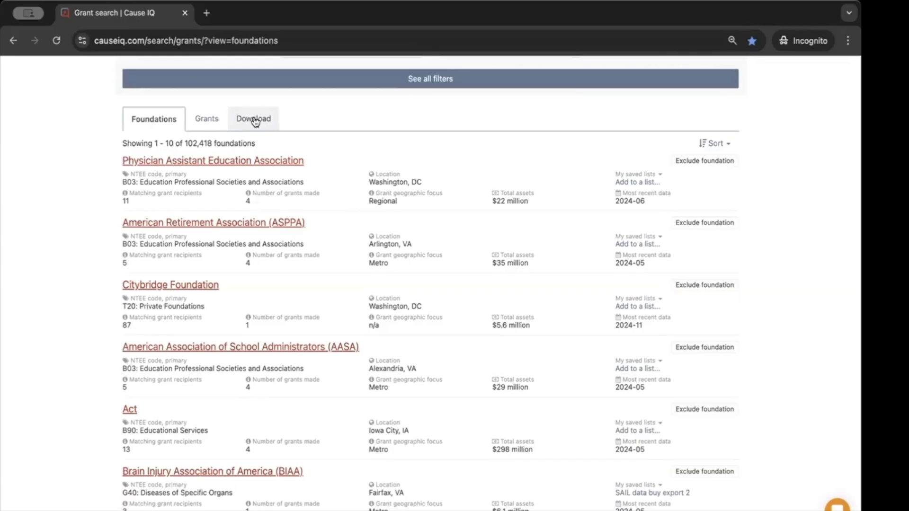
{"action": "scroll", "coordinate": [255, 122], "scroll_direction": "up", "scroll_amount": 5}
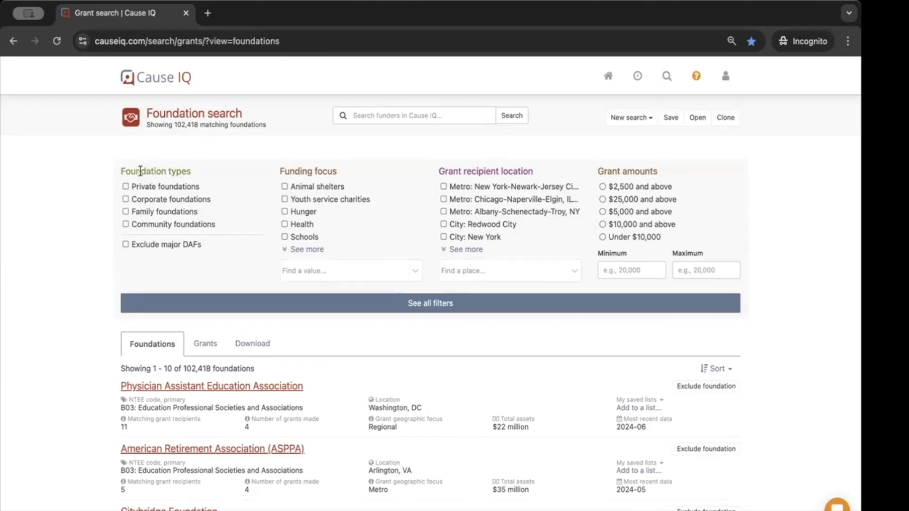
Limit the search to private foundations that fund animal shelters
{"action": "left_click", "coordinate": [126, 187]}
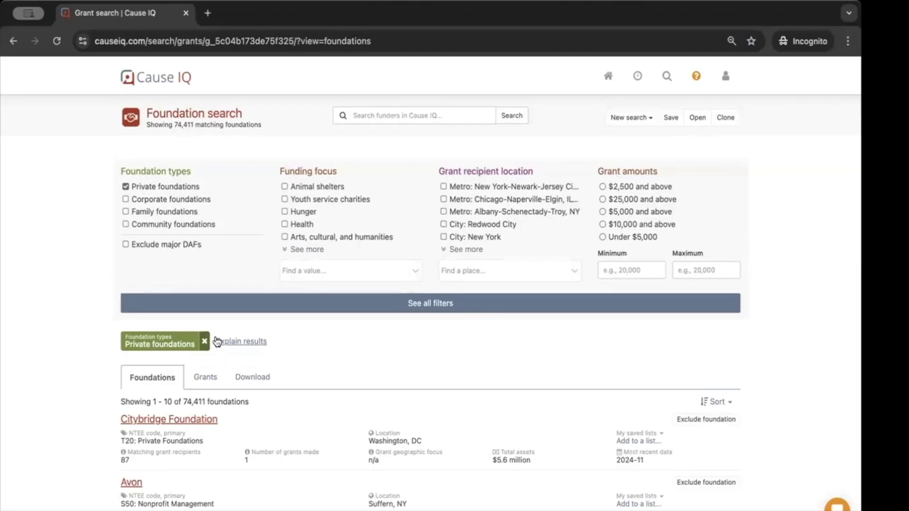
{"action": "left_click", "coordinate": [284, 187]}
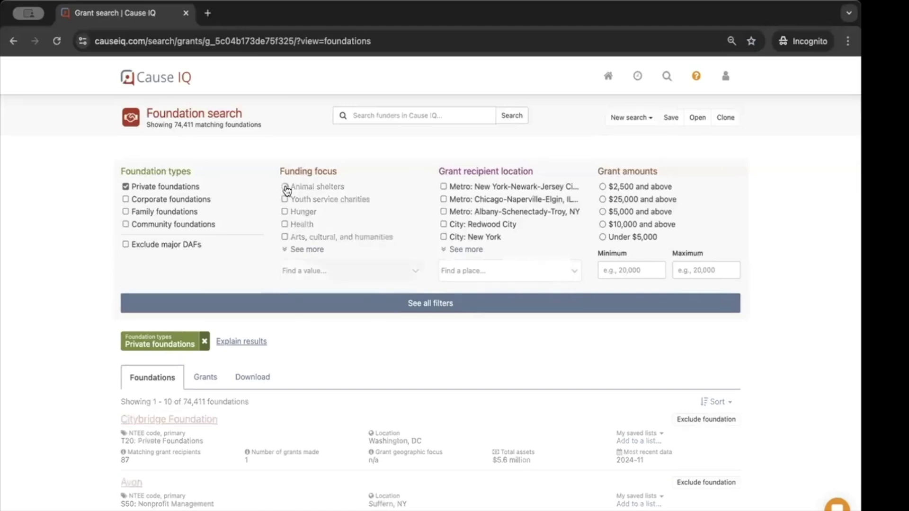
{"action": "left_click", "coordinate": [372, 274]}
{"action": "type", "text": "animal"}
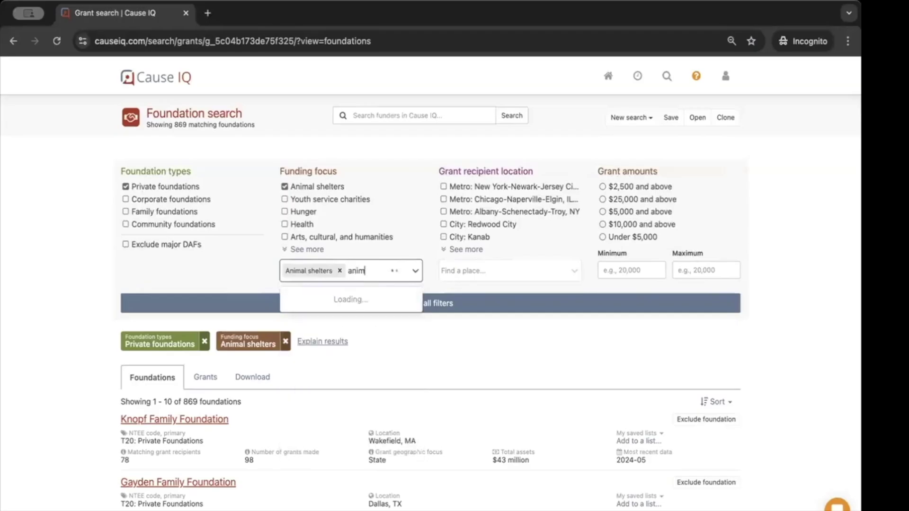
{"action": "key", "text": "BackSpace"}
{"action": "key", "text": "BackSpace"}
{"action": "key", "text": "BackSpace"}
{"action": "key", "text": "BackSpace"}
{"action": "key", "text": "BackSpace"}
{"action": "key", "text": "BackSpace"}
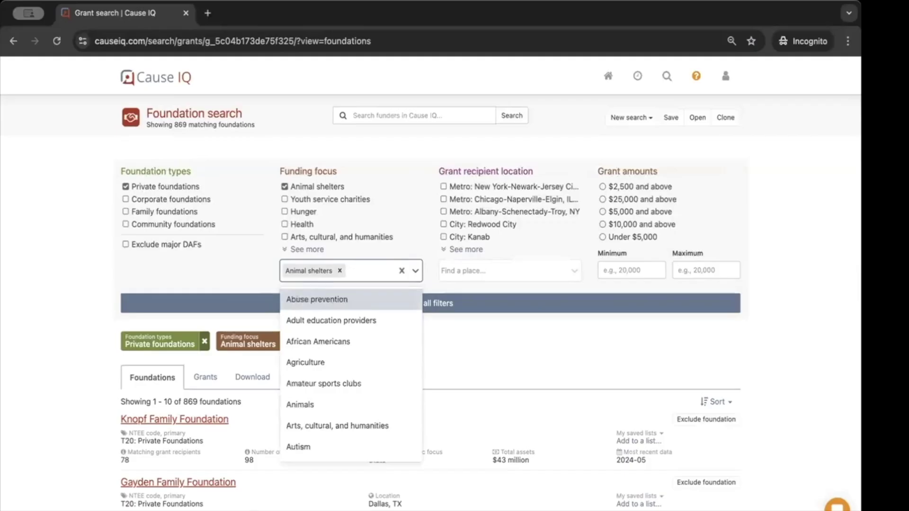
Restrict recipients to the New York-Newark-Jersey City metro with grants of $2,500 and above
{"action": "left_click", "coordinate": [514, 270]}
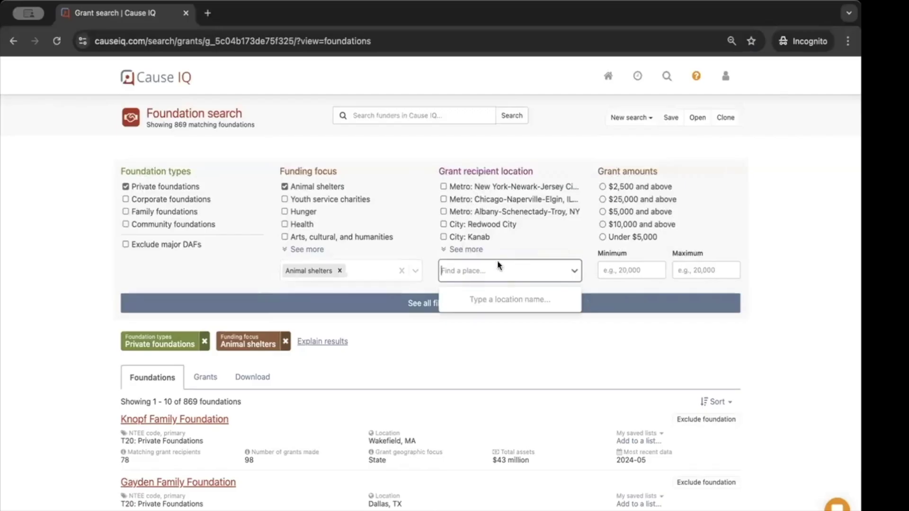
{"action": "type", "text": "new"}
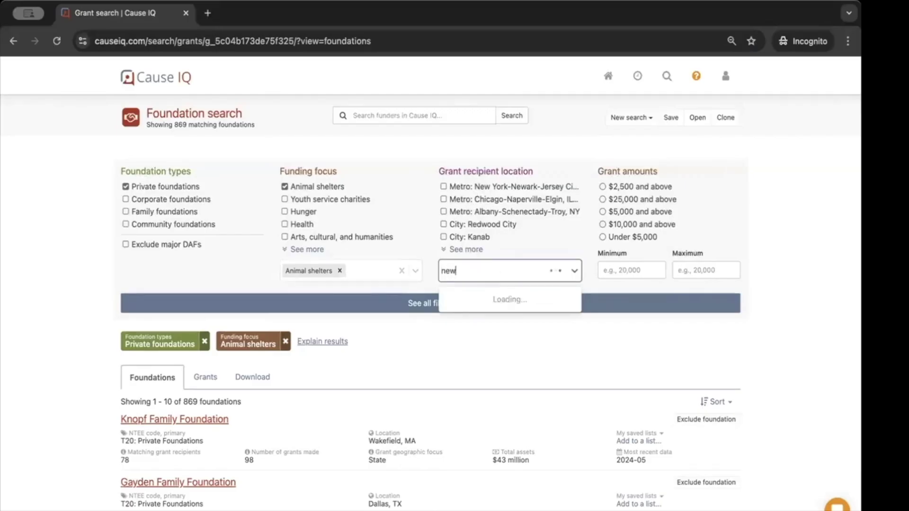
{"action": "type", "text": " york"}
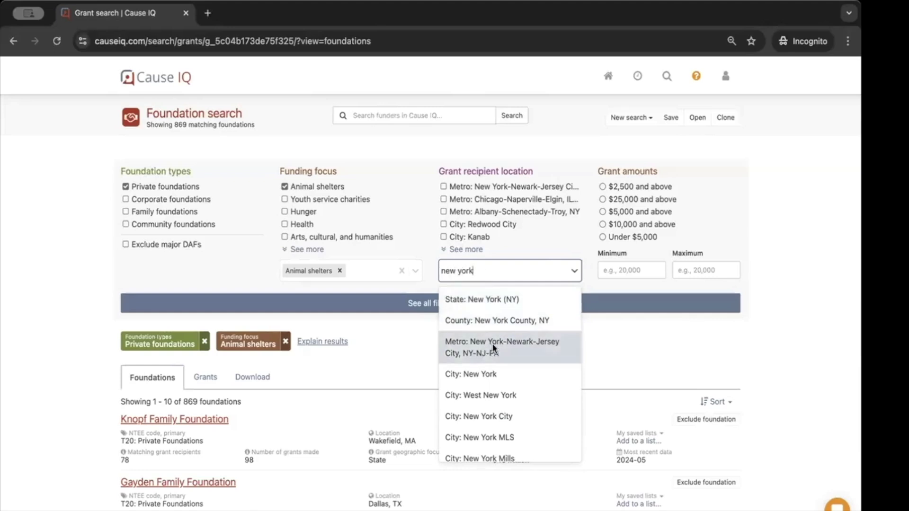
{"action": "left_click", "coordinate": [469, 342]}
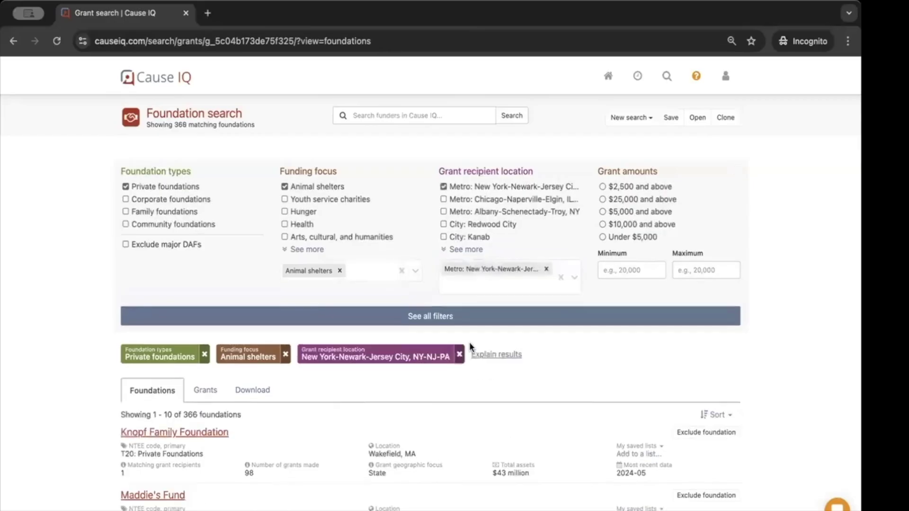
{"action": "left_click", "coordinate": [602, 187]}
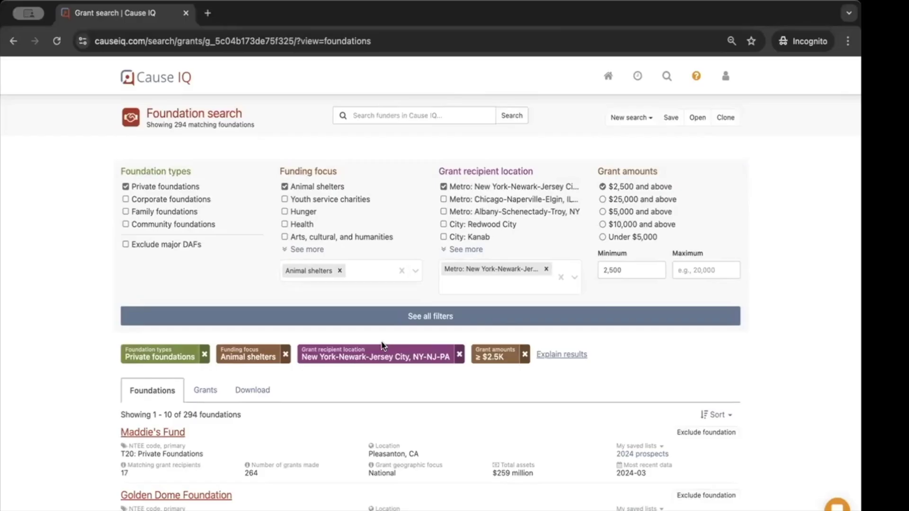
{"action": "left_click", "coordinate": [395, 318]}
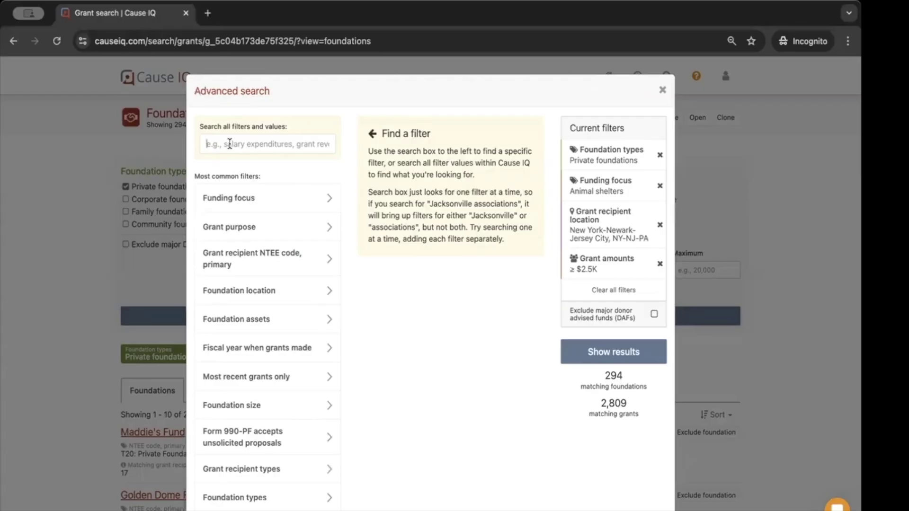
Add a Grant recipient types filter for Animal shelters, leaving 148 foundations and 894 grants
{"action": "scroll", "coordinate": [284, 255], "scroll_direction": "down", "scroll_amount": 1}
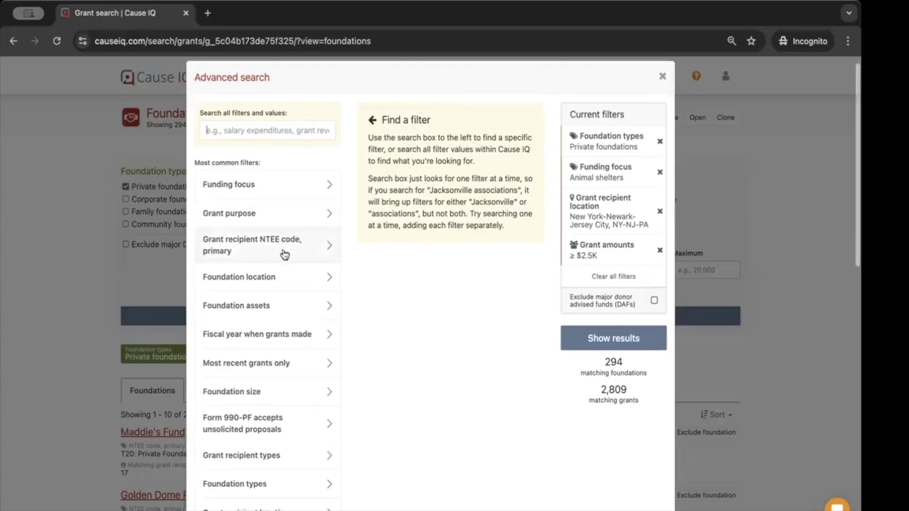
{"action": "scroll", "coordinate": [284, 255], "scroll_direction": "down", "scroll_amount": 8}
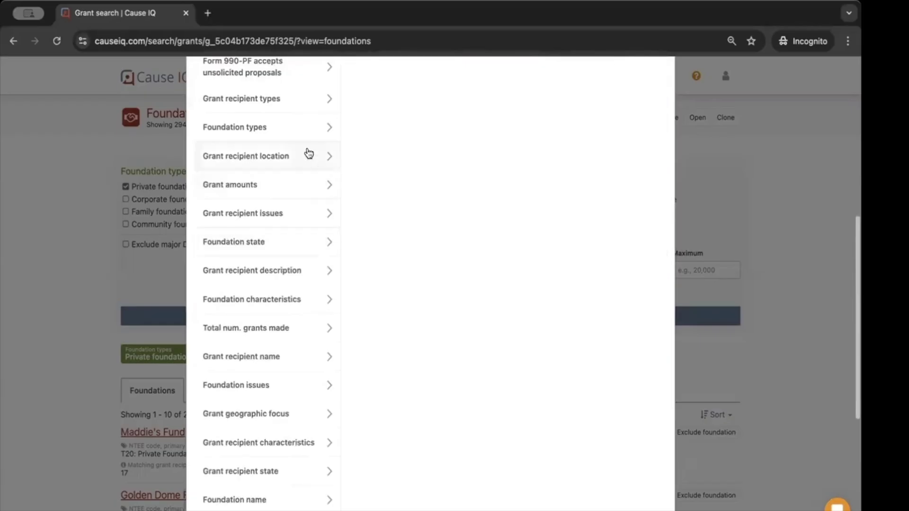
{"action": "scroll", "coordinate": [286, 282], "scroll_direction": "down", "scroll_amount": 6}
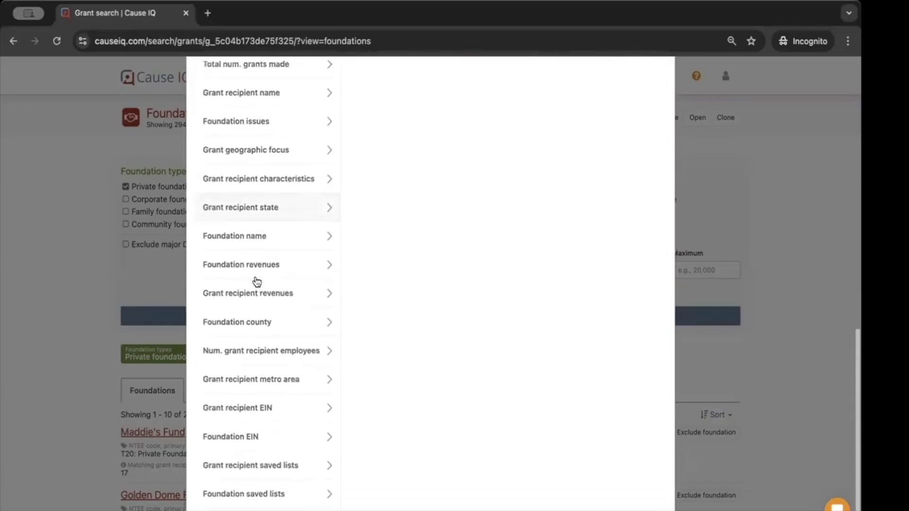
{"action": "scroll", "coordinate": [230, 282], "scroll_direction": "down", "scroll_amount": 1}
{"action": "scroll", "coordinate": [270, 292], "scroll_direction": "up", "scroll_amount": 3}
{"action": "scroll", "coordinate": [270, 293], "scroll_direction": "up", "scroll_amount": 12}
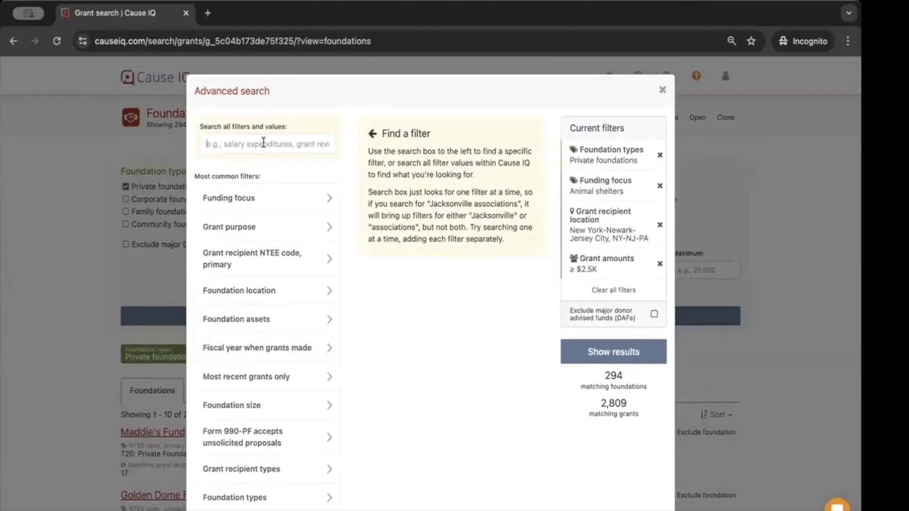
{"action": "type", "text": "grant recipient"}
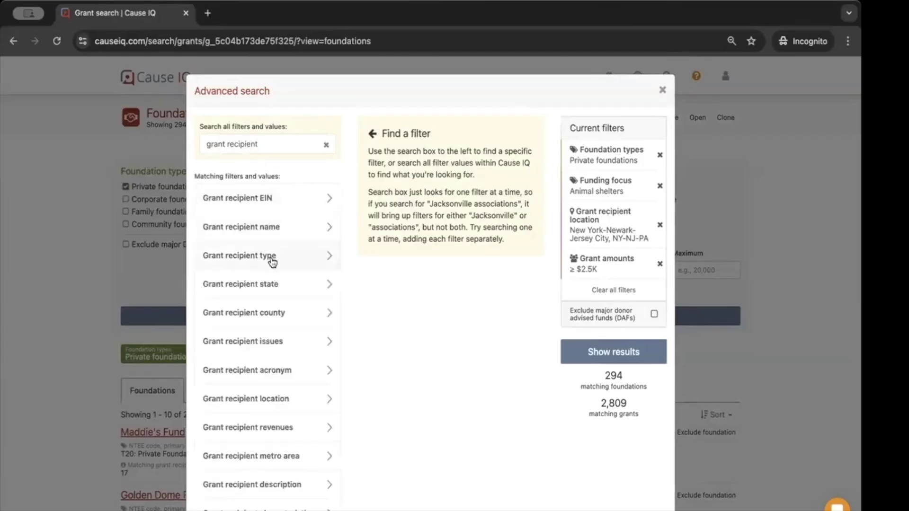
{"action": "scroll", "coordinate": [272, 262], "scroll_direction": "down", "scroll_amount": 2}
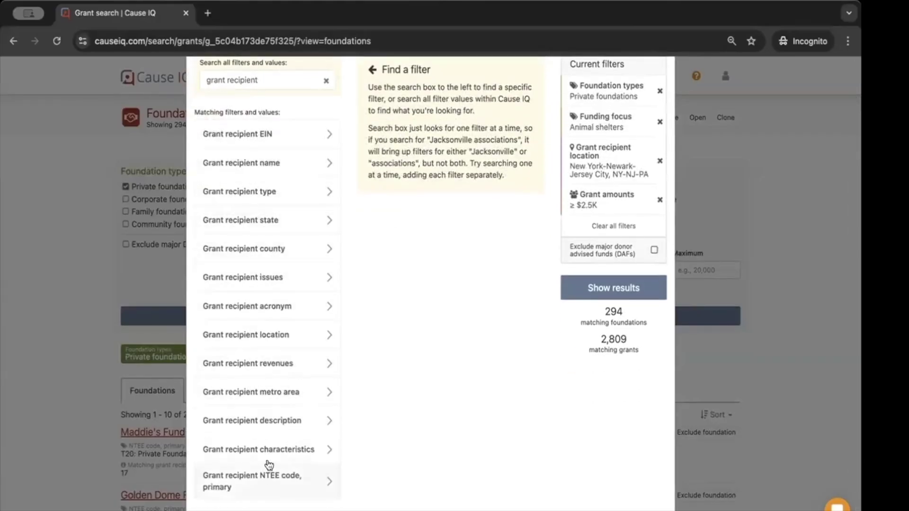
{"action": "left_click", "coordinate": [258, 191]}
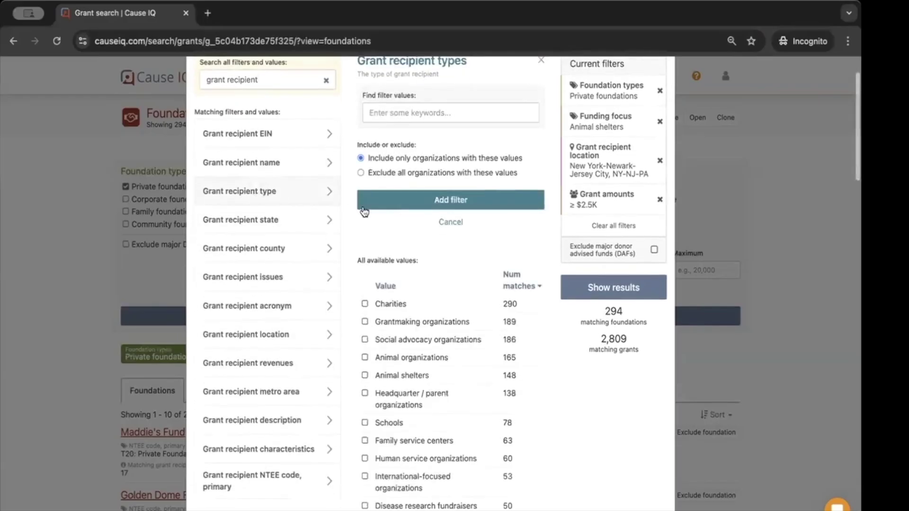
{"action": "scroll", "coordinate": [404, 117], "scroll_direction": "up", "scroll_amount": 1}
{"action": "type", "text": "animal"}
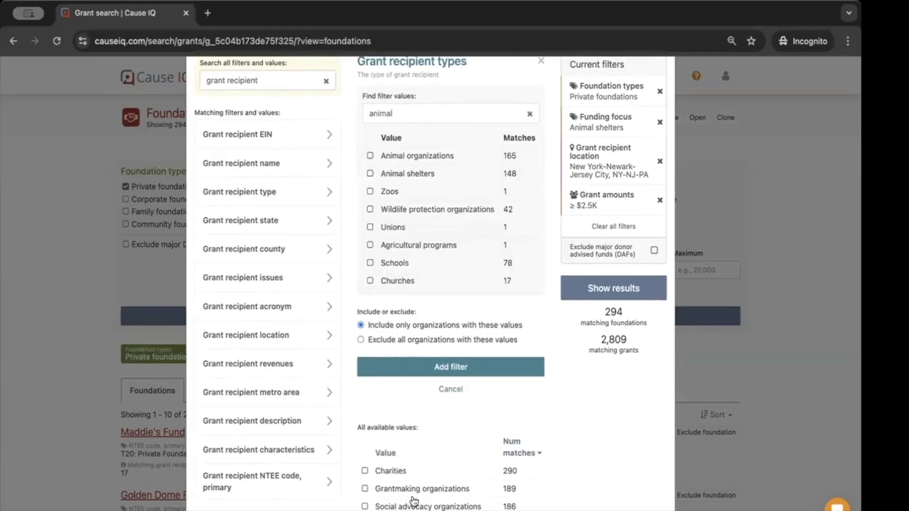
{"action": "left_click", "coordinate": [370, 174]}
{"action": "left_click", "coordinate": [482, 412]}
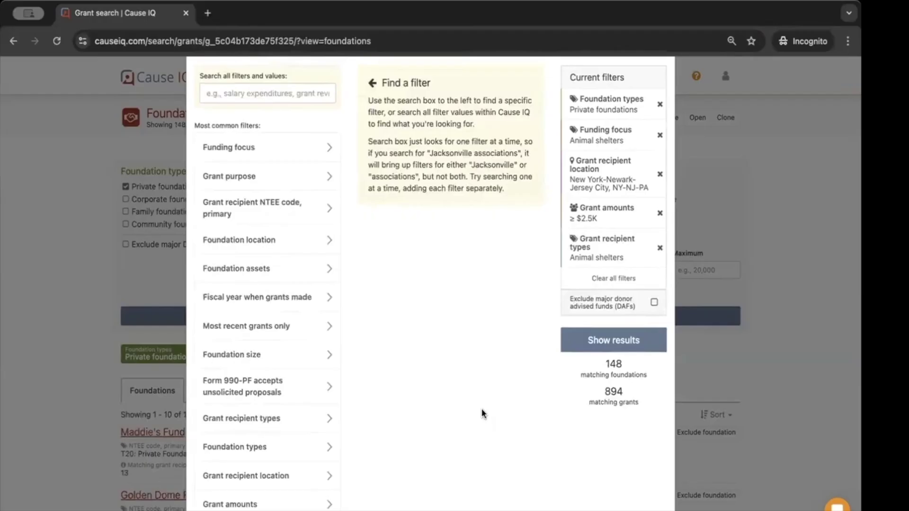
Add a Grant recipient revenues filter from 1,000,000 to 10,000,000, leaving 79 foundations
{"action": "left_click", "coordinate": [267, 91]}
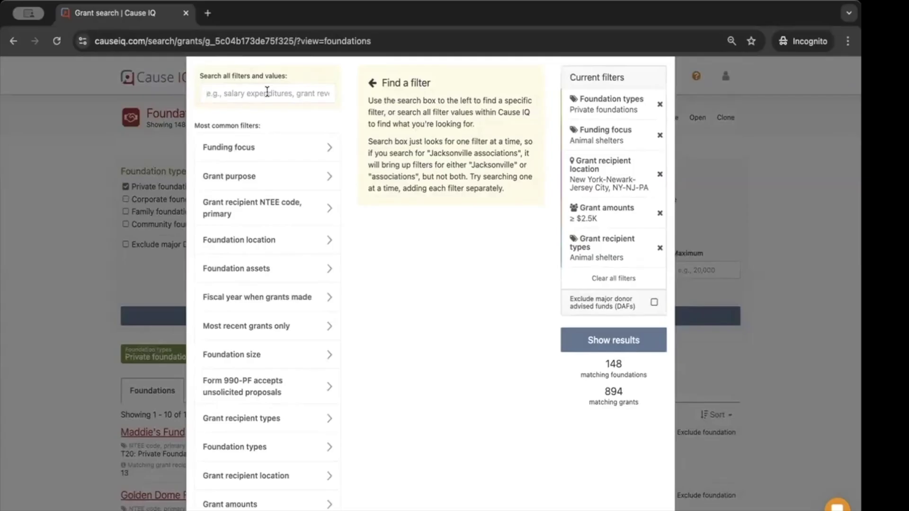
{"action": "type", "text": "grant recipient"}
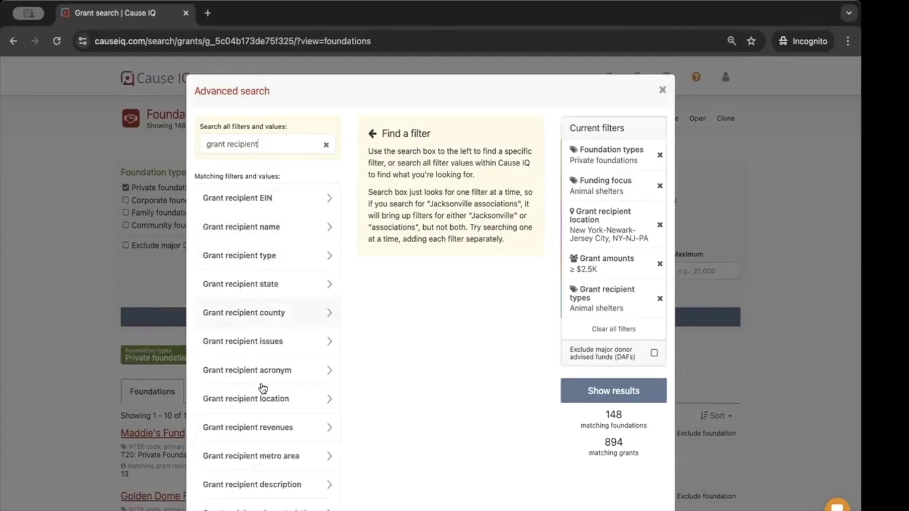
{"action": "scroll", "coordinate": [232, 434], "scroll_direction": "down", "scroll_amount": 1}
{"action": "left_click", "coordinate": [232, 430]}
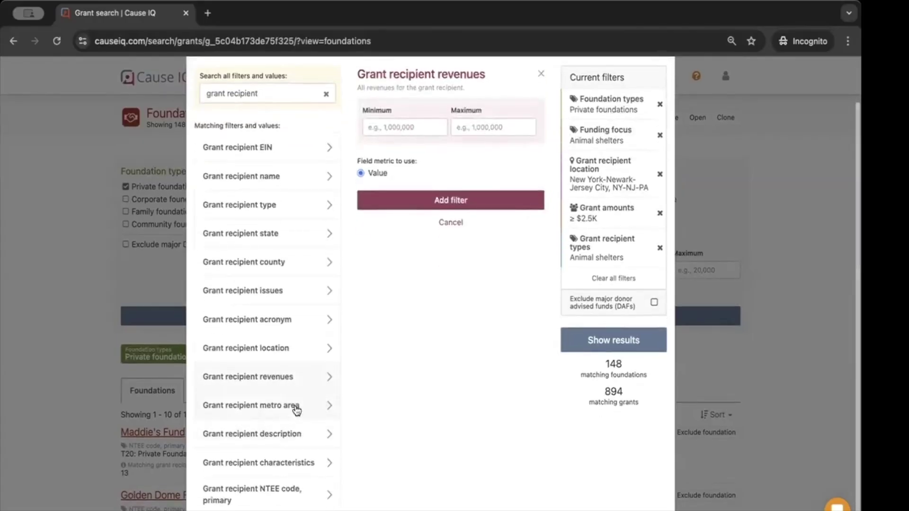
{"action": "left_click", "coordinate": [401, 126]}
{"action": "type", "text": "1,000,00"}
{"action": "type", "text": "0"}
{"action": "key", "text": "Tab"}
{"action": "type", "text": "10,000,00"}
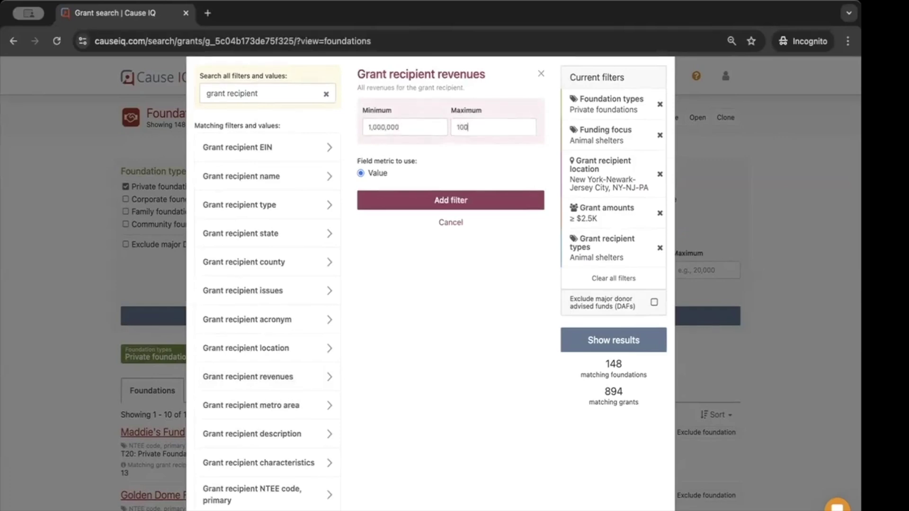
{"action": "type", "text": "0"}
{"action": "left_click", "coordinate": [465, 199]}
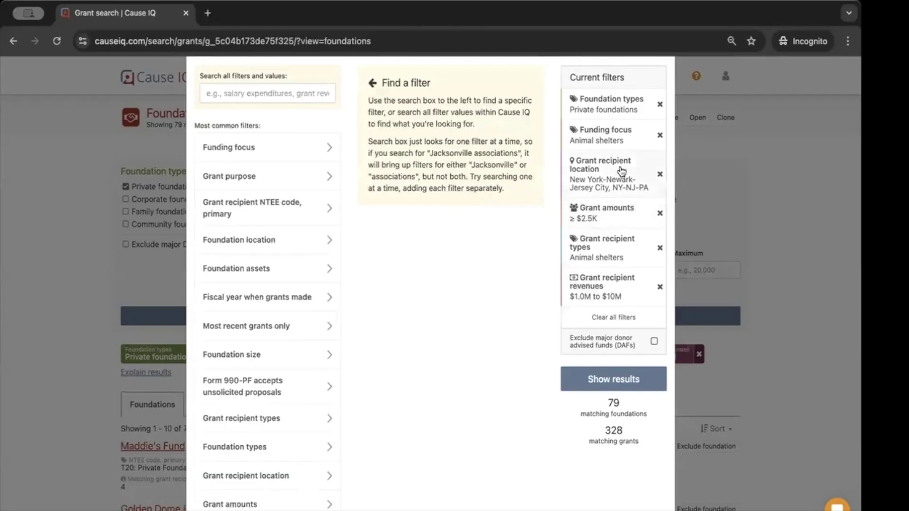
Add a 'Most recent grants only: Yes' filter
{"action": "scroll", "coordinate": [566, 196], "scroll_direction": "up", "scroll_amount": 2}
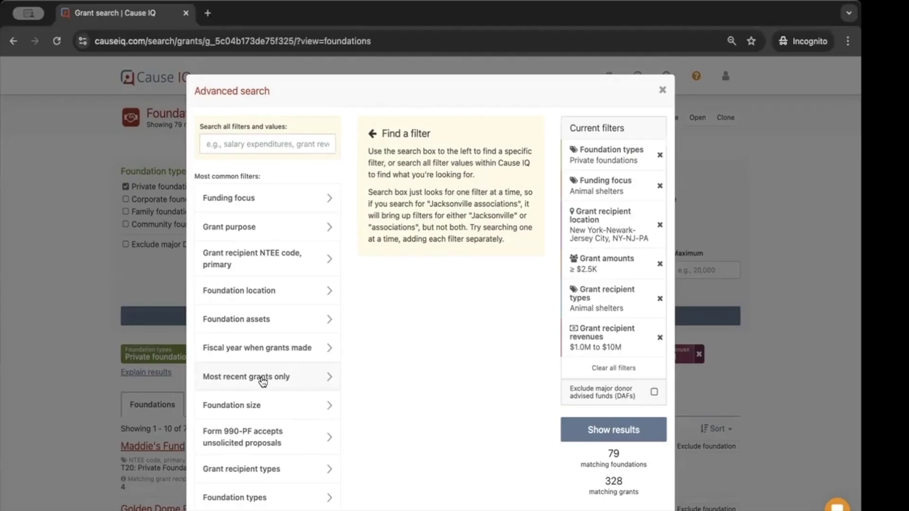
{"action": "left_click", "coordinate": [263, 381]}
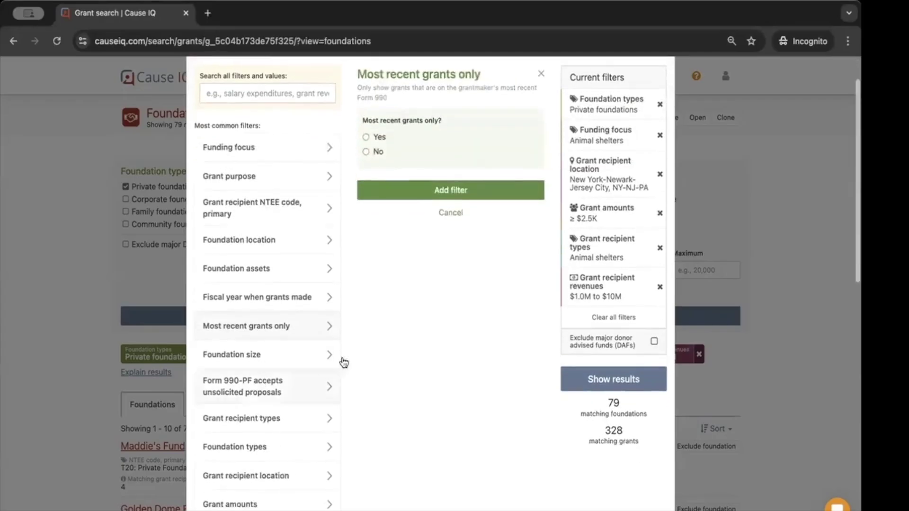
{"action": "left_click", "coordinate": [371, 188]}
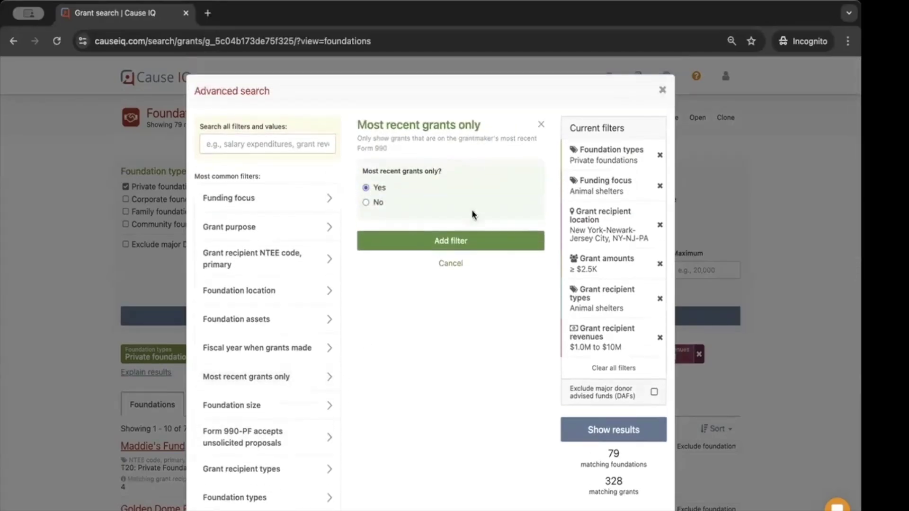
{"action": "left_click", "coordinate": [452, 241]}
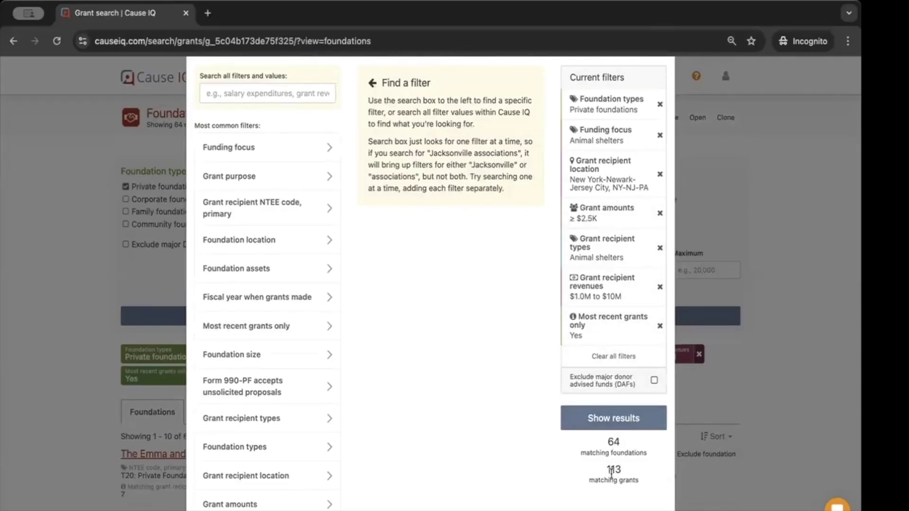
Show the 64 matching foundations and bring up the results explanation
{"action": "left_click", "coordinate": [614, 430]}
{"action": "scroll", "coordinate": [610, 422], "scroll_direction": "up", "scroll_amount": 1}
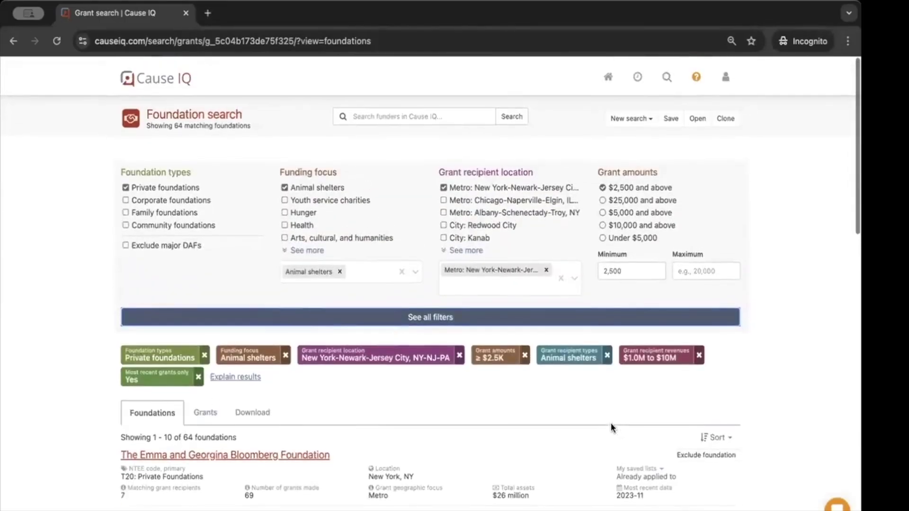
{"action": "left_click", "coordinate": [235, 377]}
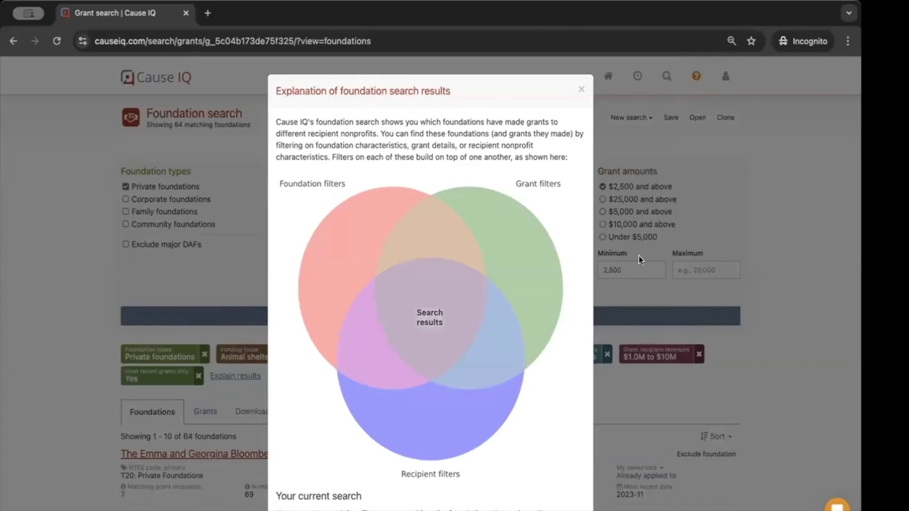
Close the explanation and scroll through the 64 foundations, led by The Emma and Georgina Bloomberg Foundation
{"action": "left_click", "coordinate": [690, 393]}
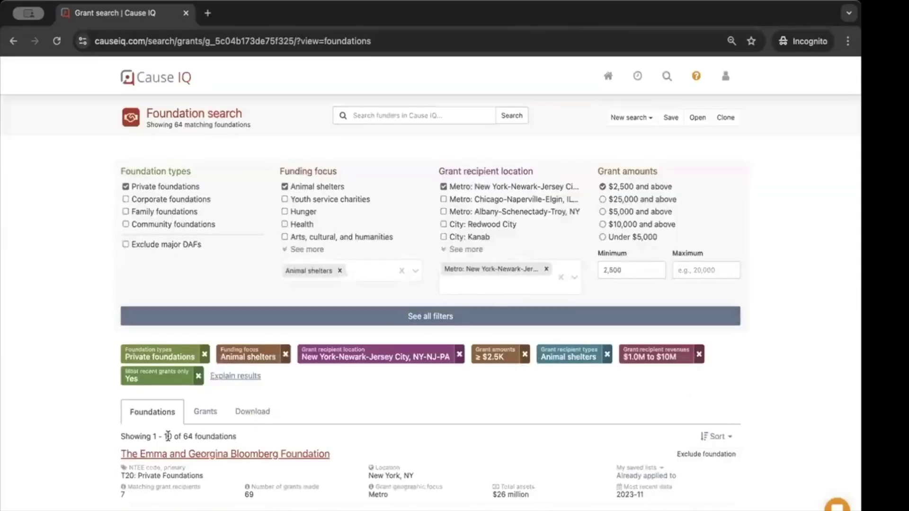
{"action": "scroll", "coordinate": [167, 436], "scroll_direction": "down", "scroll_amount": 3}
{"action": "scroll", "coordinate": [168, 433], "scroll_direction": "down", "scroll_amount": 2}
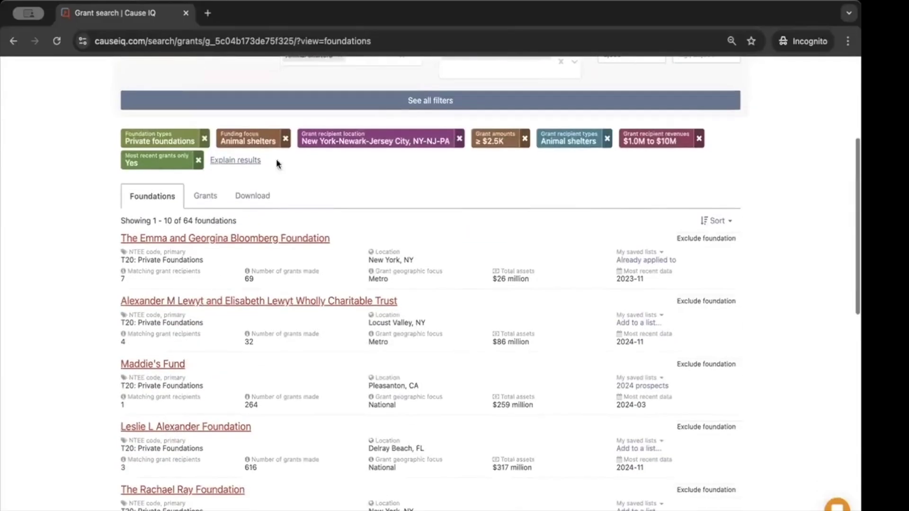
{"action": "mouse_move", "coordinate": [182, 219]}
{"action": "left_mouse_down"}
{"action": "mouse_move", "coordinate": [237, 223]}
{"action": "mouse_move", "coordinate": [182, 220]}
{"action": "left_mouse_up"}
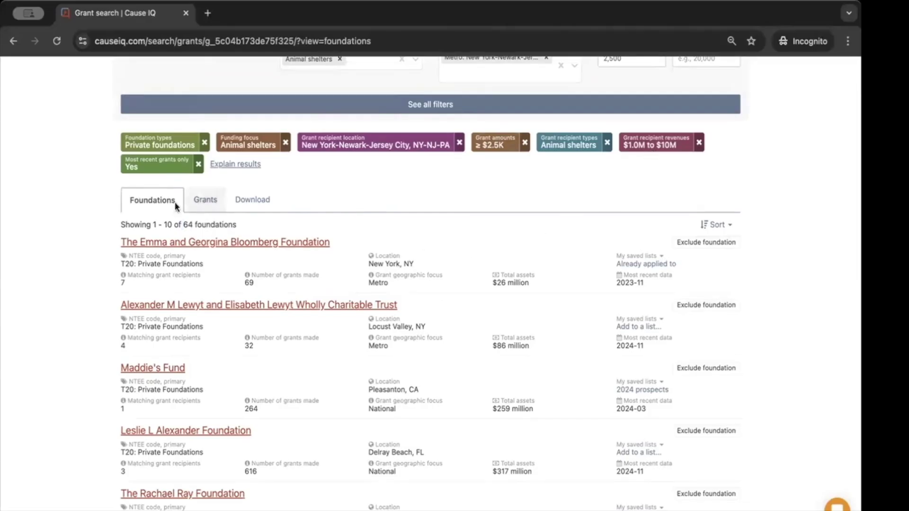
{"action": "scroll", "coordinate": [167, 252], "scroll_direction": "down", "scroll_amount": 4}
{"action": "scroll", "coordinate": [167, 252], "scroll_direction": "down", "scroll_amount": 7}
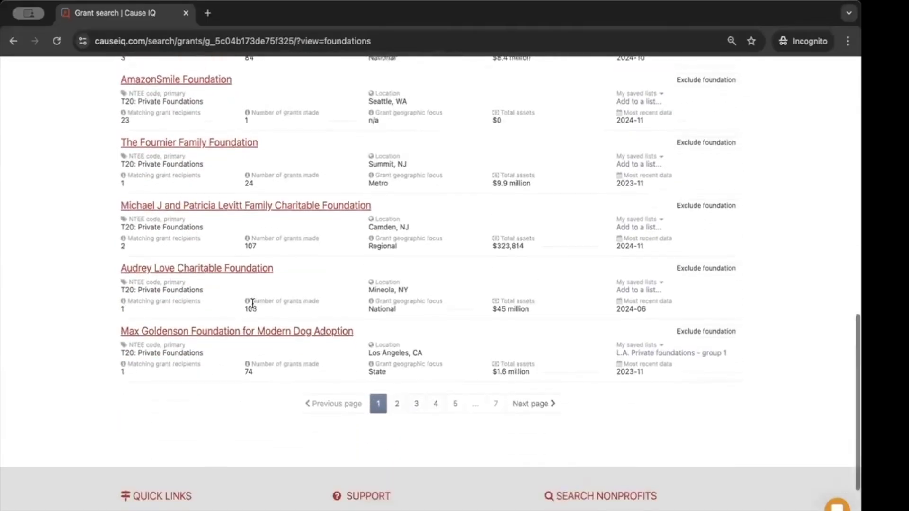
{"action": "scroll", "coordinate": [252, 305], "scroll_direction": "up", "scroll_amount": 11}
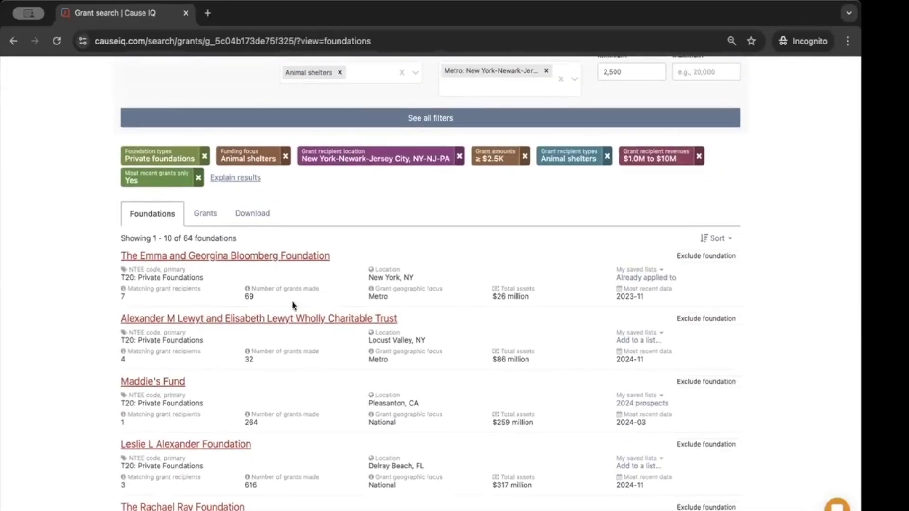
{"action": "scroll", "coordinate": [593, 286], "scroll_direction": "down", "scroll_amount": 1}
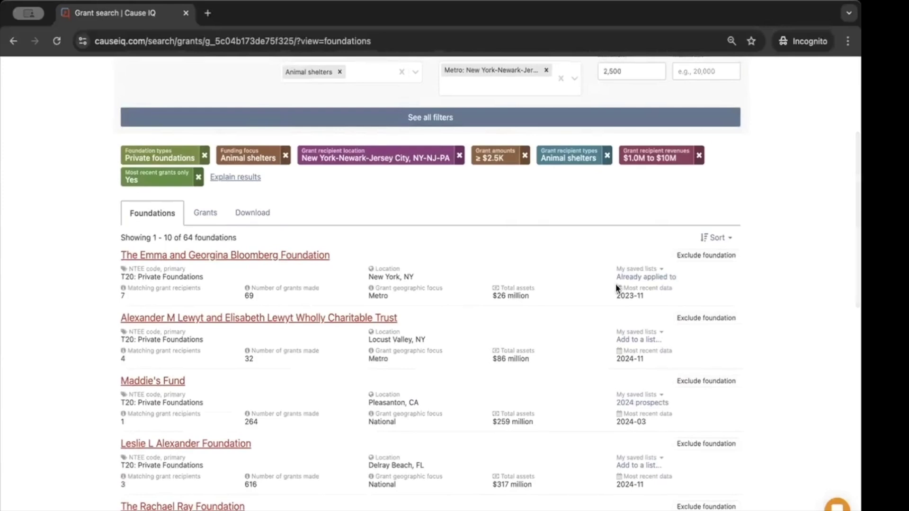
{"action": "scroll", "coordinate": [634, 275], "scroll_direction": "down", "scroll_amount": 1}
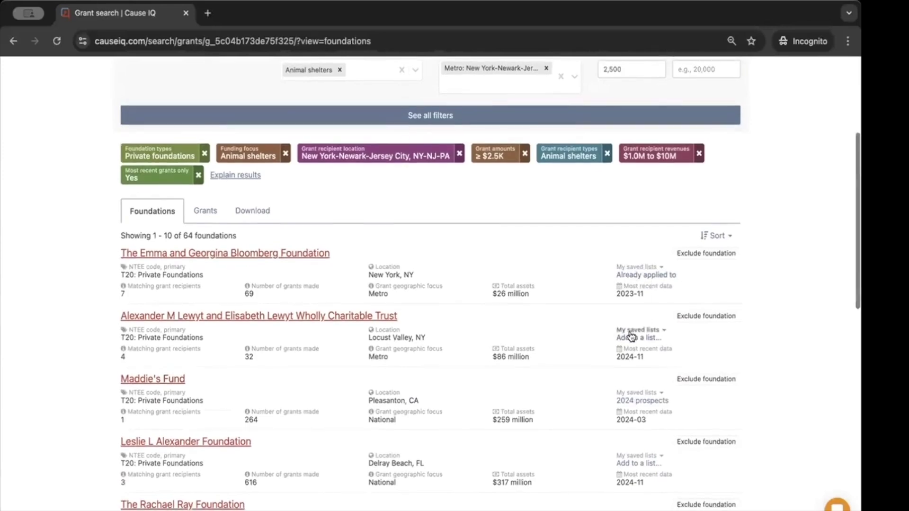
{"action": "scroll", "coordinate": [635, 335], "scroll_direction": "up", "scroll_amount": 1}
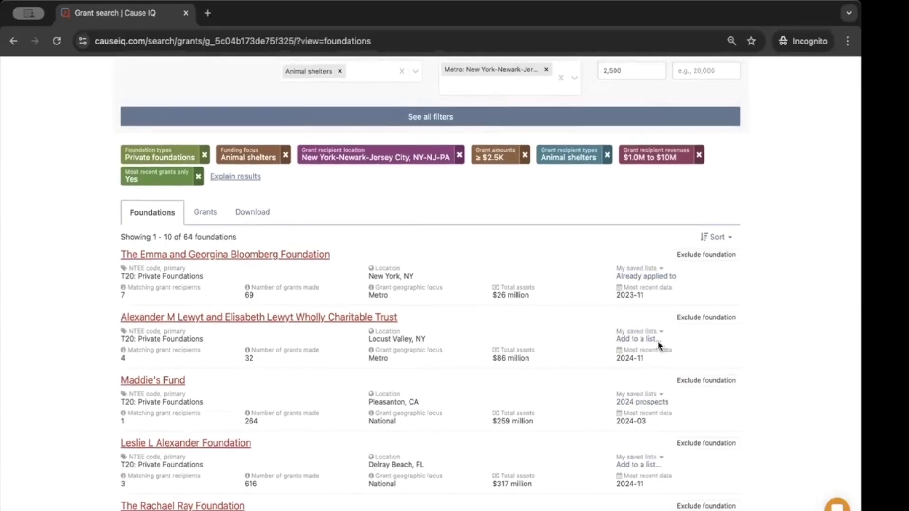
{"action": "left_click", "coordinate": [640, 272]}
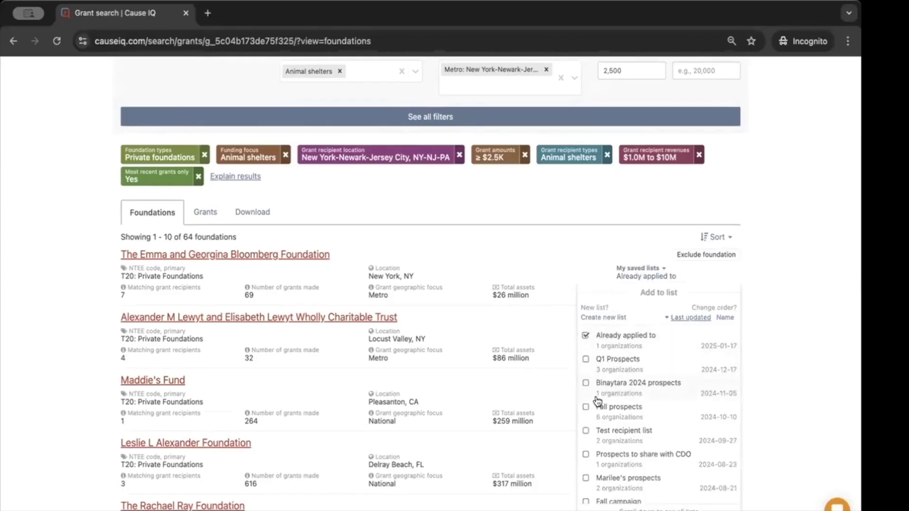
{"action": "left_click", "coordinate": [602, 320]}
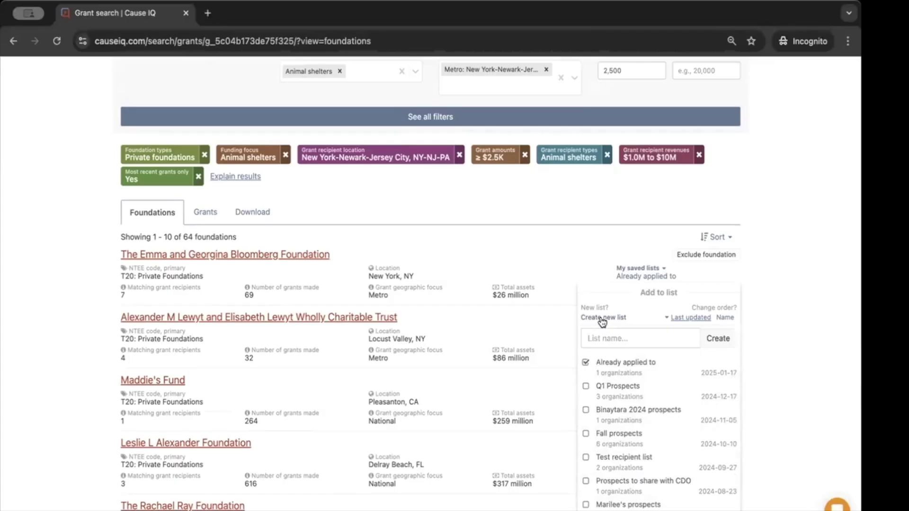
{"action": "left_click", "coordinate": [590, 262]}
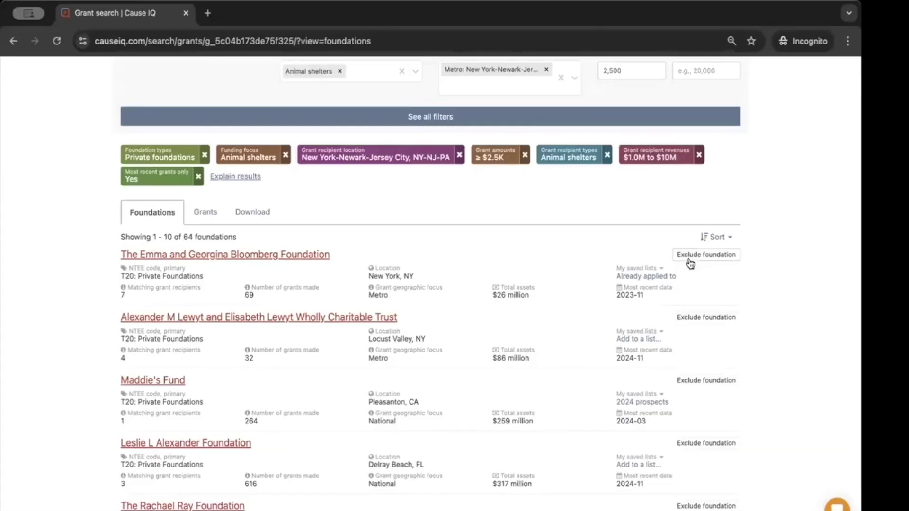
{"action": "scroll", "coordinate": [706, 341], "scroll_direction": "down", "scroll_amount": 3}
{"action": "scroll", "coordinate": [707, 347], "scroll_direction": "up", "scroll_amount": 3}
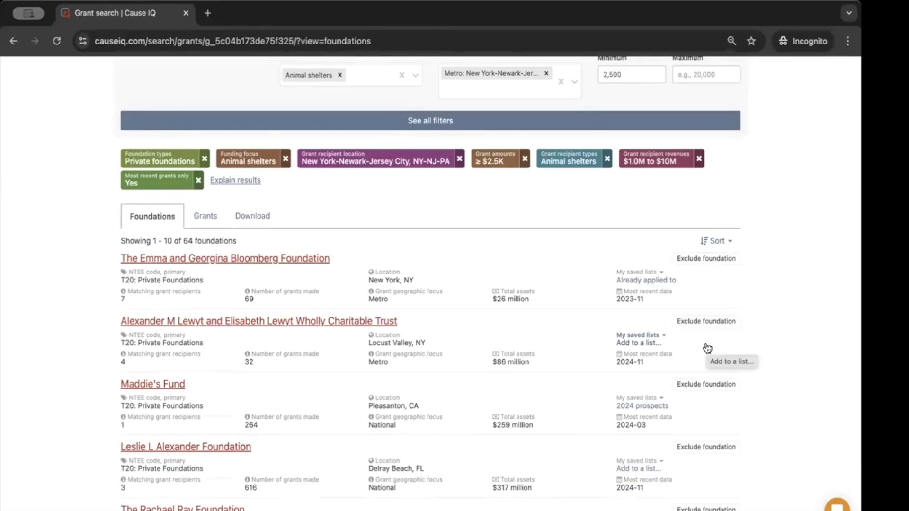
Exclude the Alexander M Lewyt and Elisabeth Lewyt Wholly Charitable Trust, leaving 63 foundations
{"action": "left_click", "coordinate": [698, 322]}
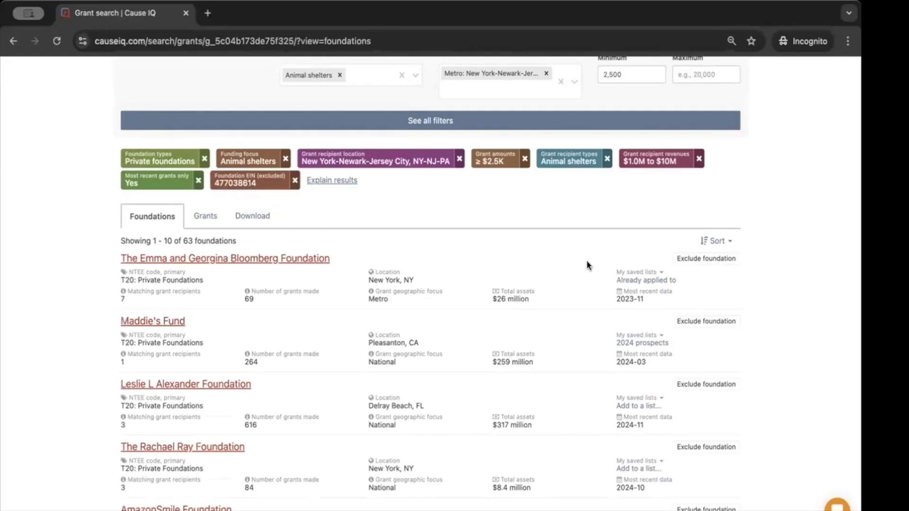
{"action": "left_click", "coordinate": [720, 245]}
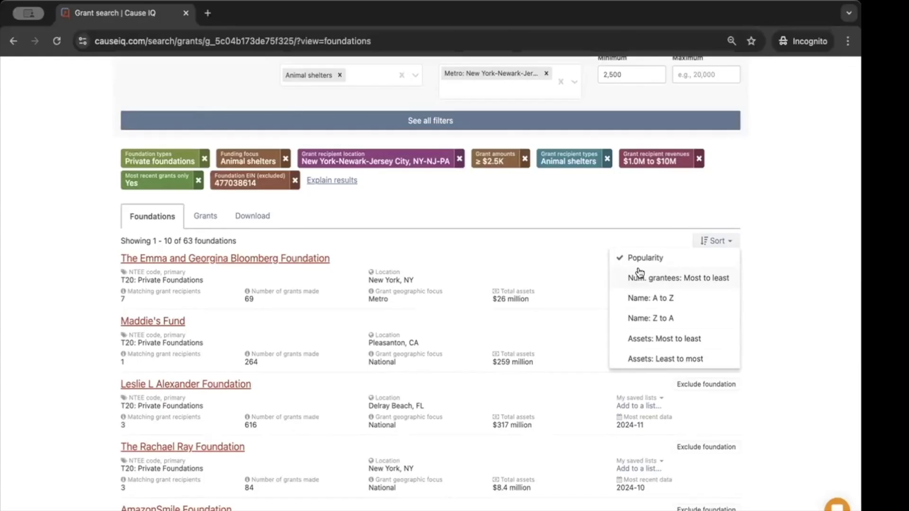
Sort the foundations by number of grantees, most to least
{"action": "left_click", "coordinate": [641, 276]}
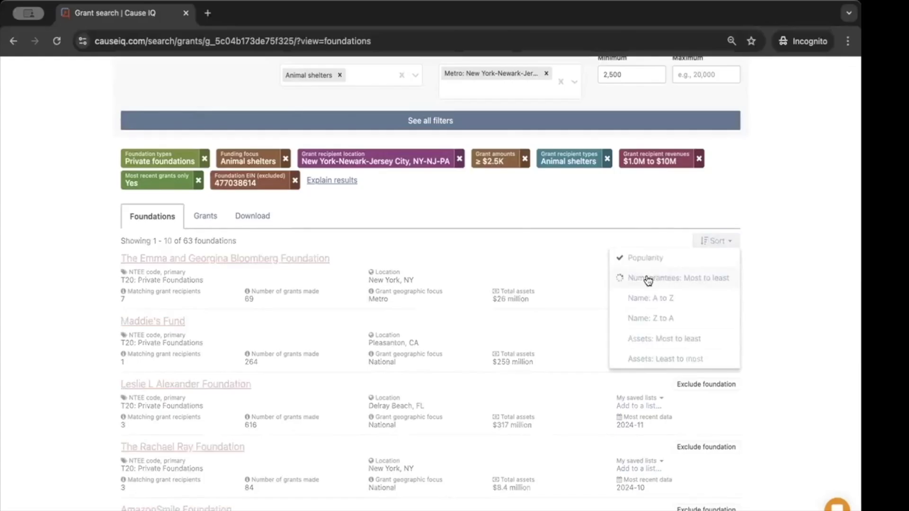
{"action": "scroll", "coordinate": [490, 410], "scroll_direction": "down", "scroll_amount": 3}
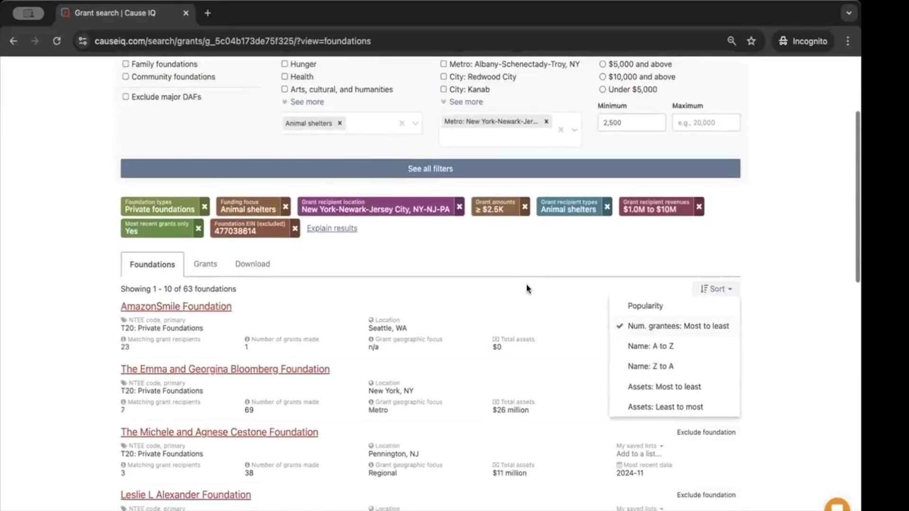
{"action": "left_click", "coordinate": [524, 284]}
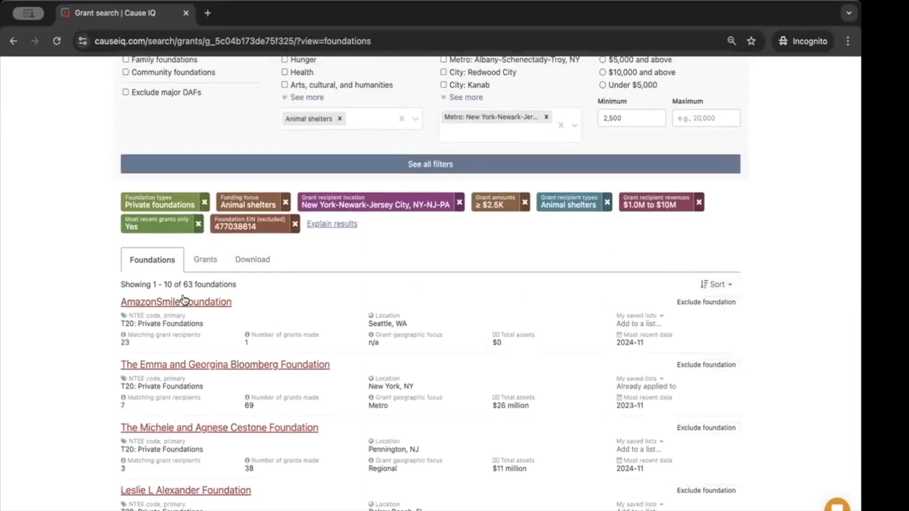
Exclude AmazonSmile Foundation, leaving 62 foundations
{"action": "left_click", "coordinate": [690, 303]}
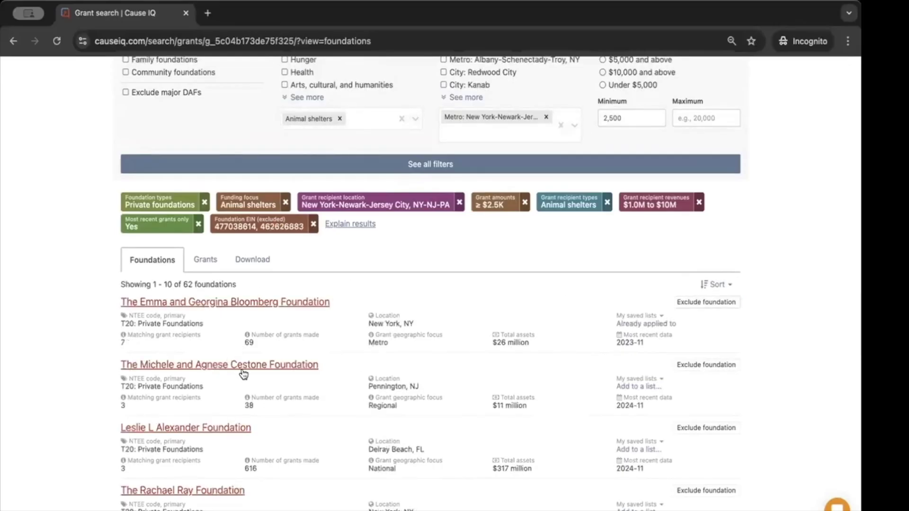
{"action": "scroll", "coordinate": [243, 373], "scroll_direction": "down", "scroll_amount": 2}
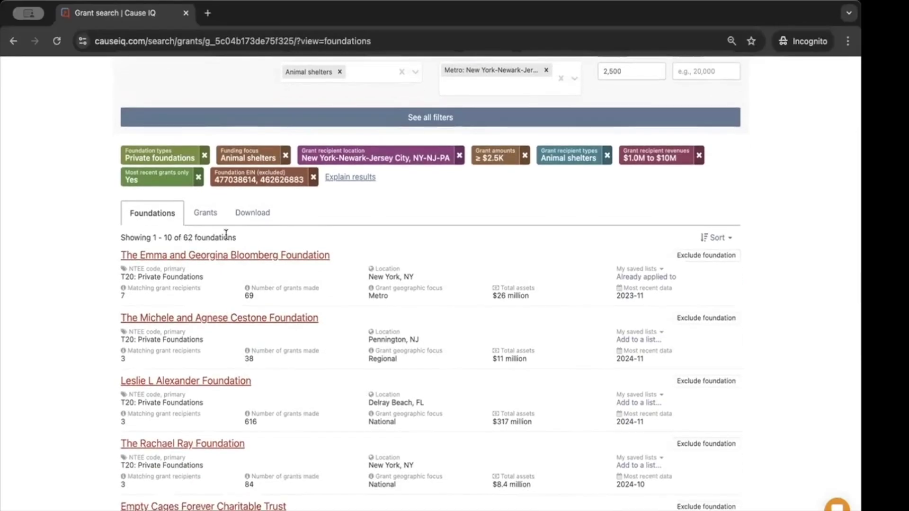
{"action": "left_click", "coordinate": [195, 214]}
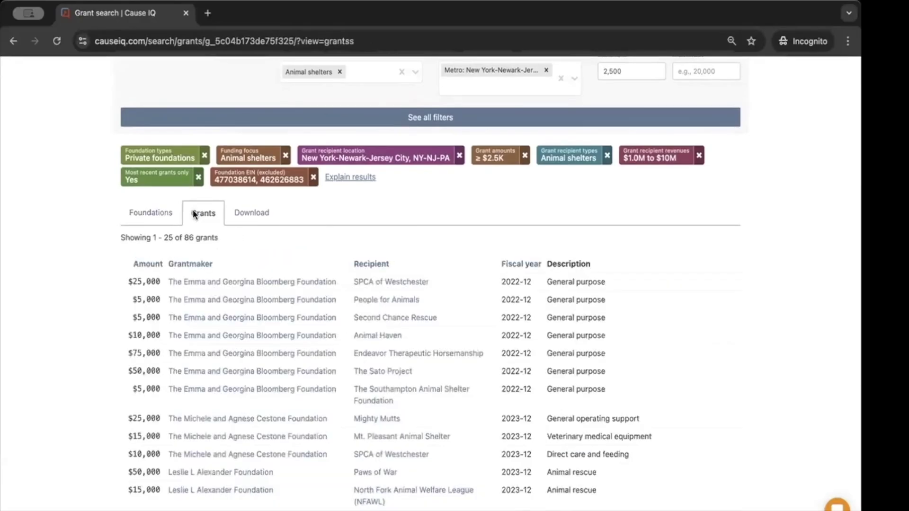
Review the 86 grants and sort them by amount, largest first, topped by a $500,000 grant
{"action": "scroll", "coordinate": [195, 256], "scroll_direction": "down", "scroll_amount": 2}
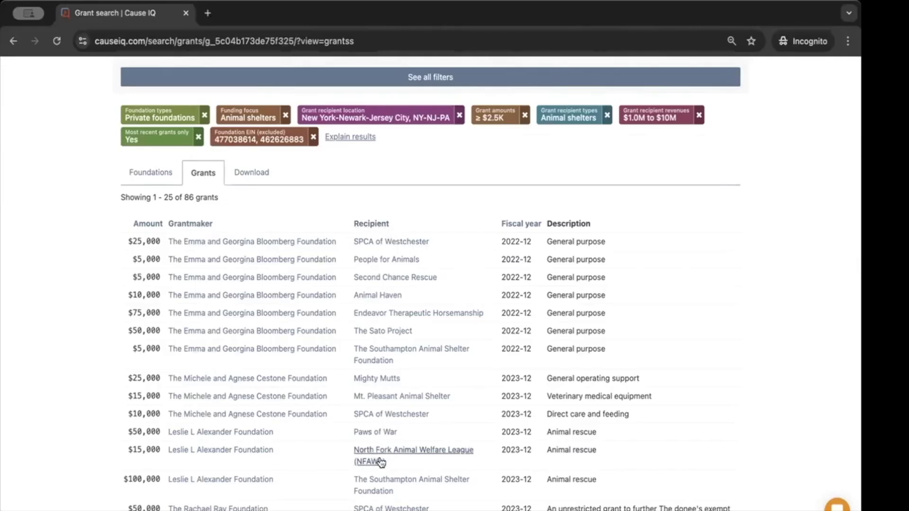
{"action": "scroll", "coordinate": [381, 416], "scroll_direction": "down", "scroll_amount": 5}
{"action": "scroll", "coordinate": [382, 417], "scroll_direction": "down", "scroll_amount": 3}
{"action": "scroll", "coordinate": [382, 416], "scroll_direction": "up", "scroll_amount": 6}
{"action": "scroll", "coordinate": [383, 416], "scroll_direction": "up", "scroll_amount": 2}
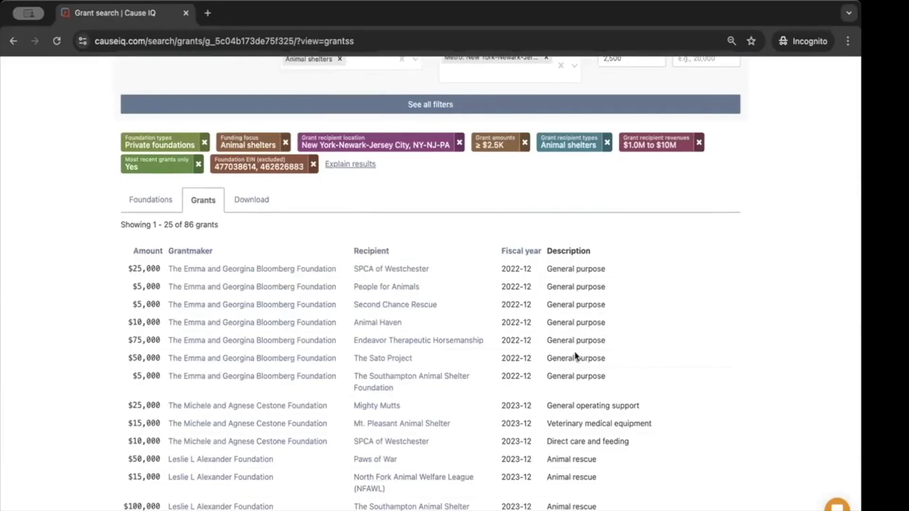
{"action": "scroll", "coordinate": [575, 352], "scroll_direction": "down", "scroll_amount": 5}
{"action": "scroll", "coordinate": [575, 351], "scroll_direction": "up", "scroll_amount": 5}
{"action": "scroll", "coordinate": [575, 351], "scroll_direction": "up", "scroll_amount": 2}
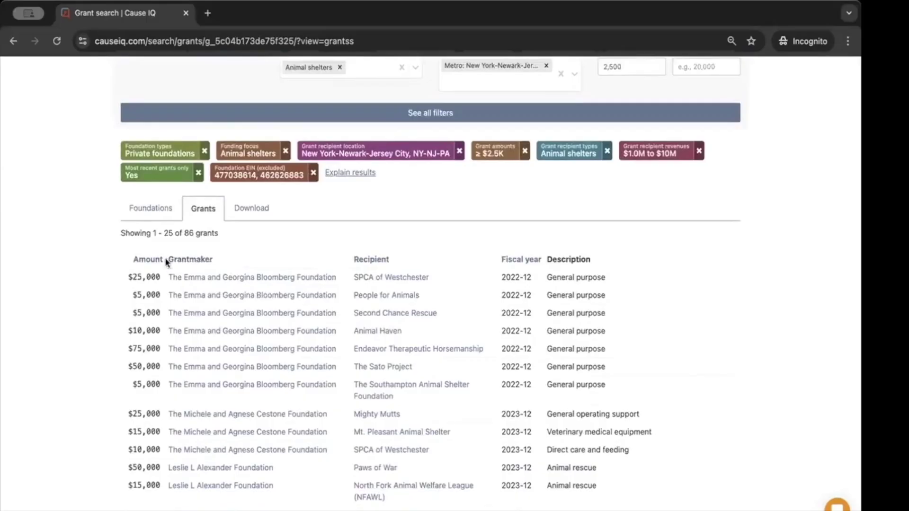
{"action": "left_click", "coordinate": [147, 260]}
{"action": "scroll", "coordinate": [154, 328], "scroll_direction": "down", "scroll_amount": 4}
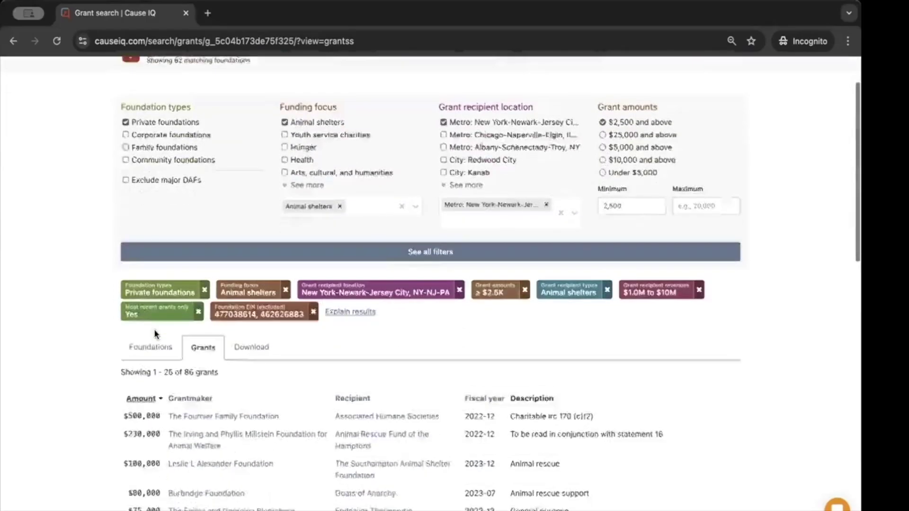
{"action": "scroll", "coordinate": [153, 332], "scroll_direction": "down", "scroll_amount": 1}
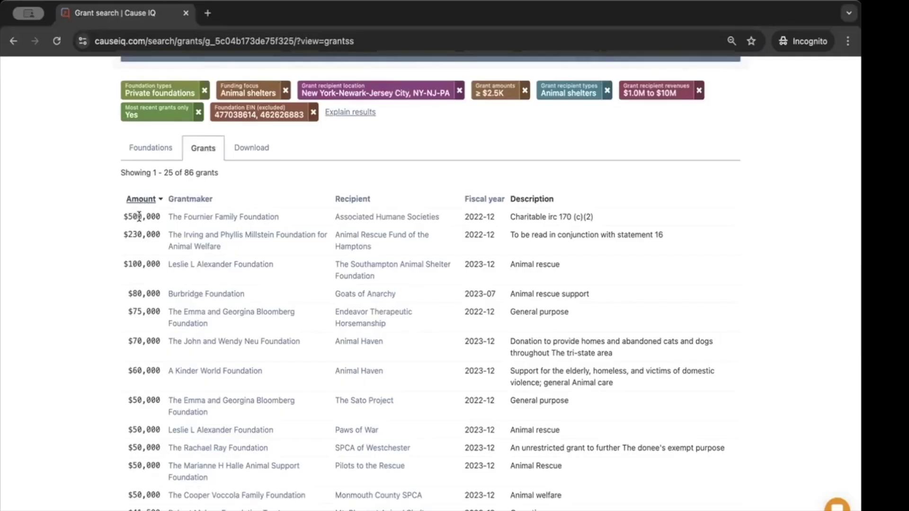
{"action": "left_click", "coordinate": [139, 201]}
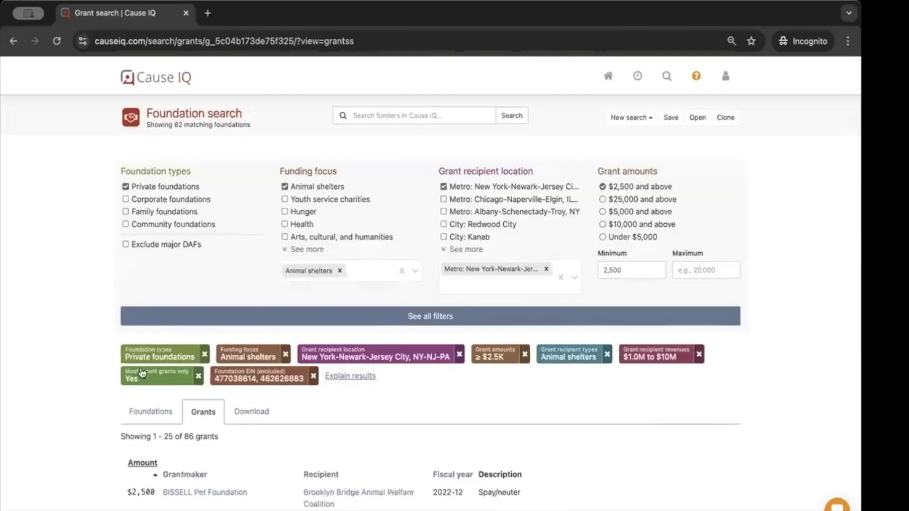
{"action": "scroll", "coordinate": [143, 365], "scroll_direction": "down", "scroll_amount": 5}
{"action": "scroll", "coordinate": [141, 307], "scroll_direction": "down", "scroll_amount": 3}
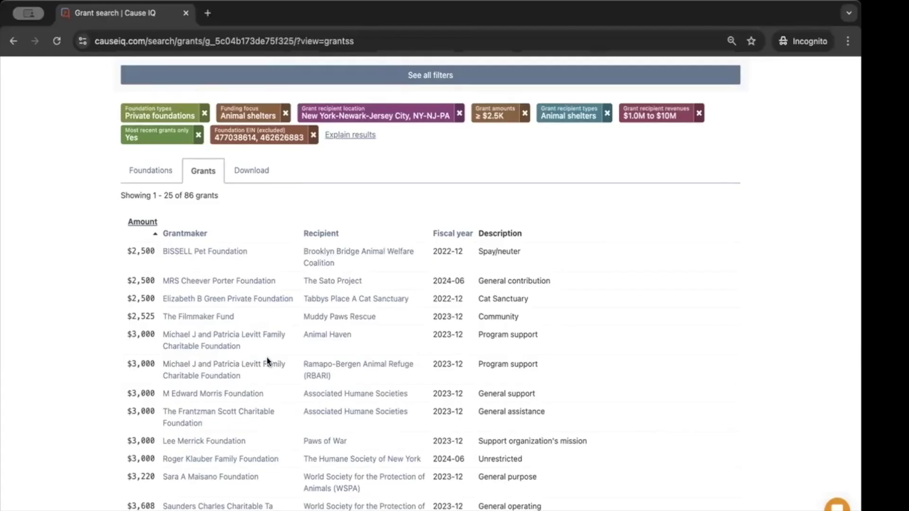
{"action": "scroll", "coordinate": [268, 362], "scroll_direction": "up", "scroll_amount": 4}
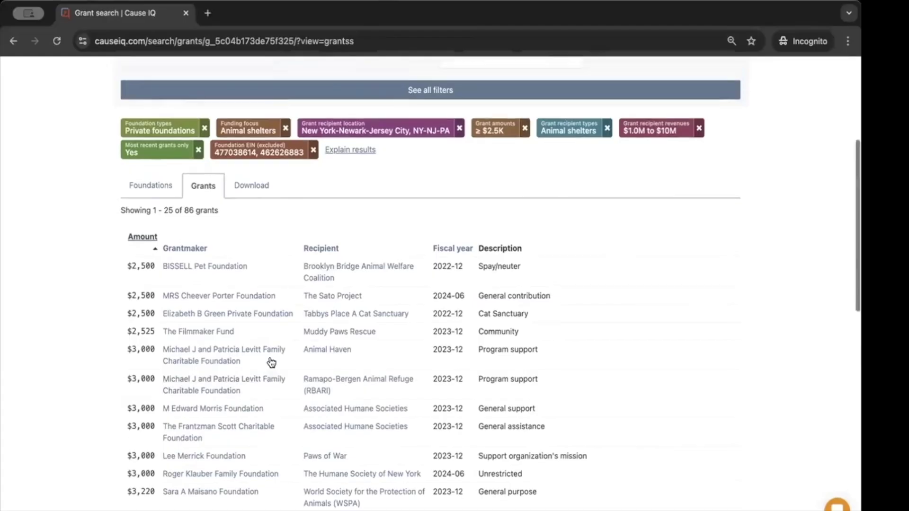
{"action": "scroll", "coordinate": [270, 362], "scroll_direction": "up", "scroll_amount": 1}
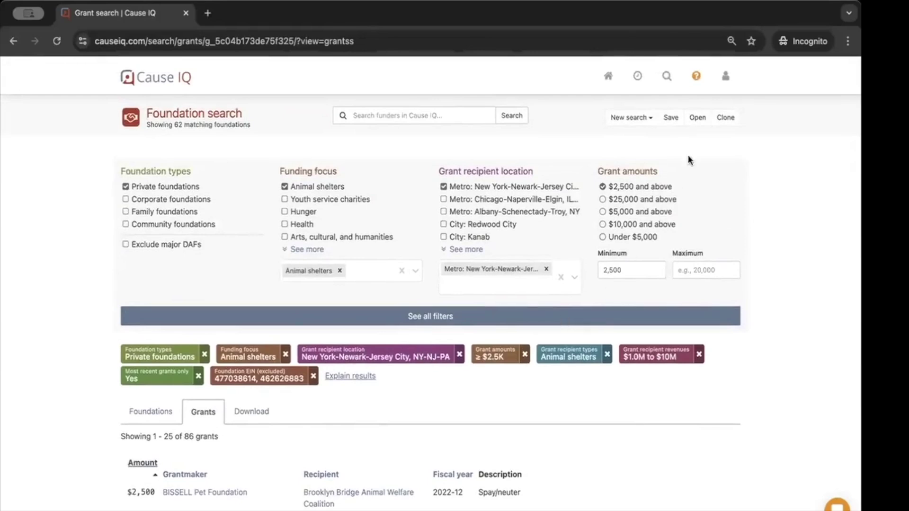
{"action": "left_click", "coordinate": [672, 119]}
{"action": "left_click", "coordinate": [328, 141]}
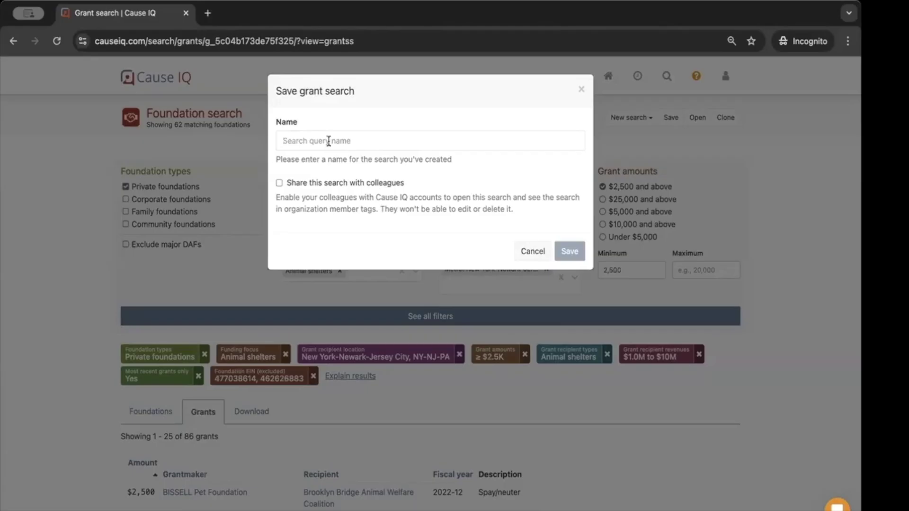
{"action": "left_click", "coordinate": [533, 251]}
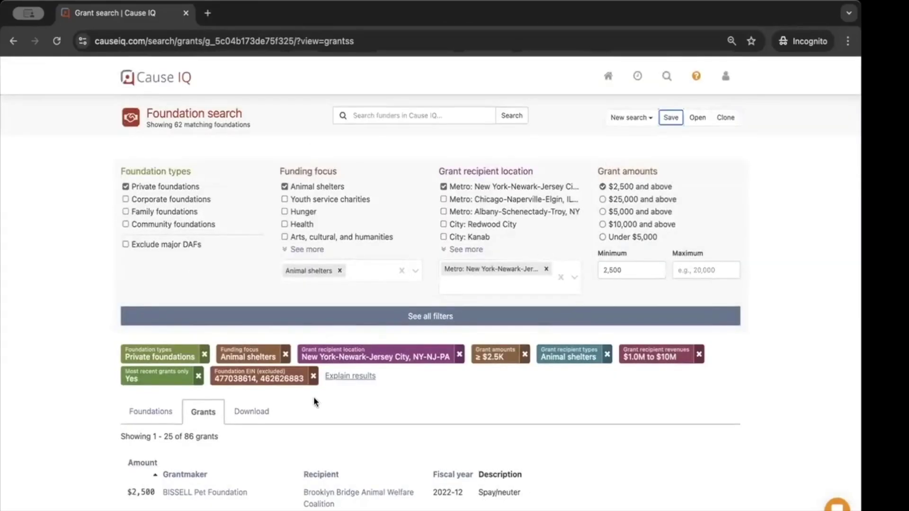
{"action": "scroll", "coordinate": [315, 397], "scroll_direction": "down", "scroll_amount": 3}
{"action": "scroll", "coordinate": [316, 398], "scroll_direction": "down", "scroll_amount": 2}
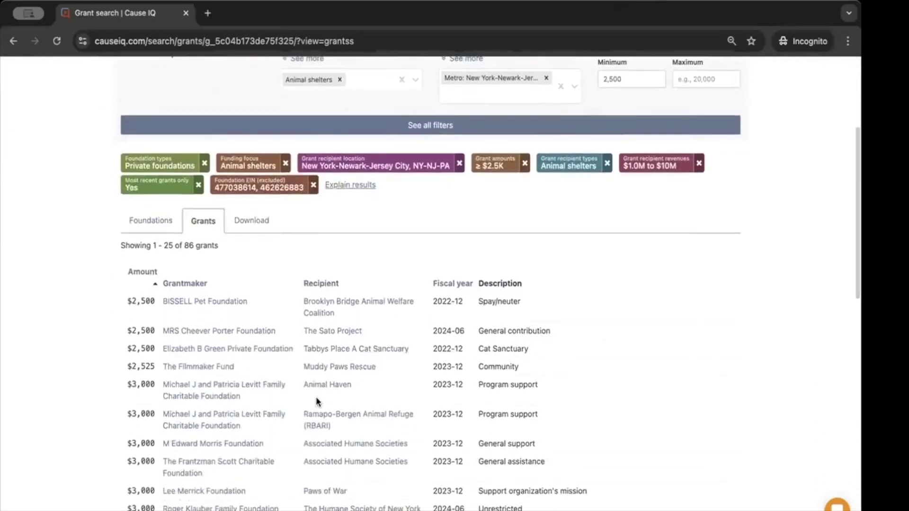
{"action": "scroll", "coordinate": [268, 378], "scroll_direction": "down", "scroll_amount": 2}
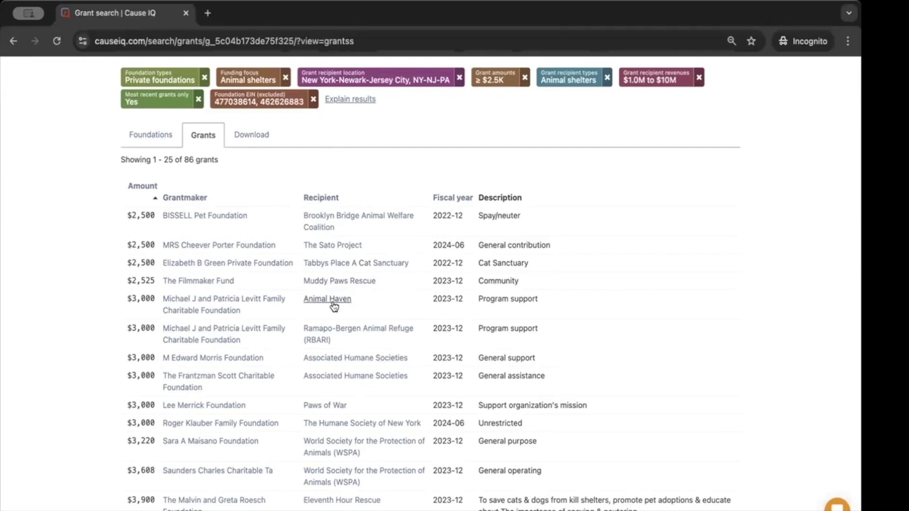
{"action": "left_click", "coordinate": [326, 301]}
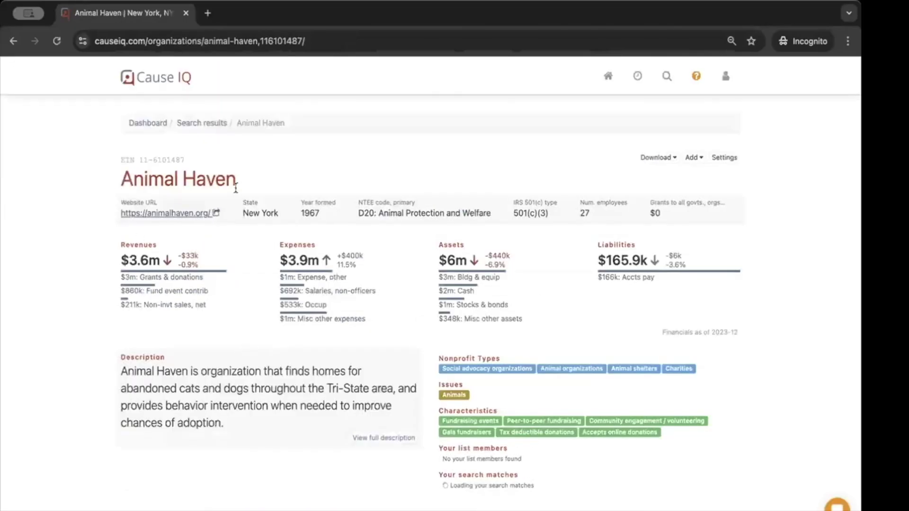
{"action": "left_click_drag", "start_coordinate": [259, 183], "coordinate": [208, 173]}
{"action": "left_click", "coordinate": [209, 173]}
{"action": "scroll", "coordinate": [179, 151], "scroll_direction": "up", "scroll_amount": 1}
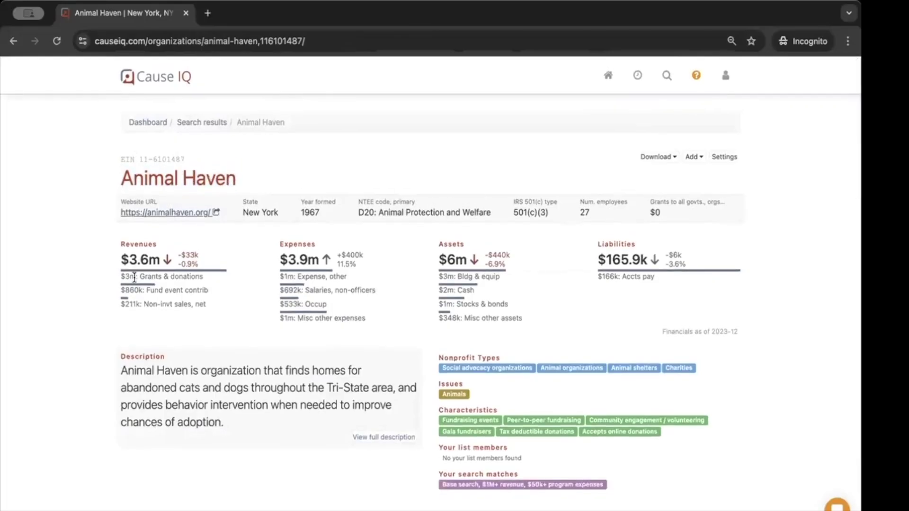
{"action": "scroll", "coordinate": [155, 258], "scroll_direction": "down", "scroll_amount": 1}
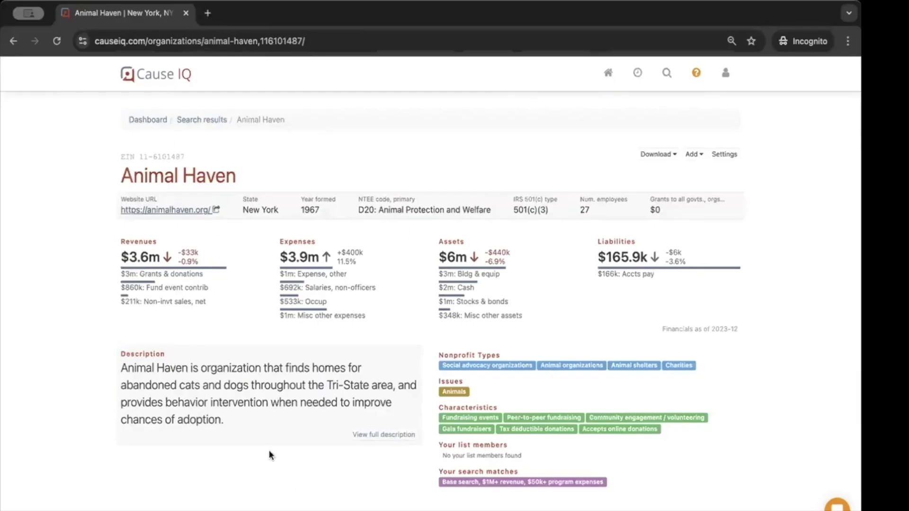
{"action": "scroll", "coordinate": [300, 444], "scroll_direction": "down", "scroll_amount": 2}
{"action": "scroll", "coordinate": [299, 444], "scroll_direction": "down", "scroll_amount": 10}
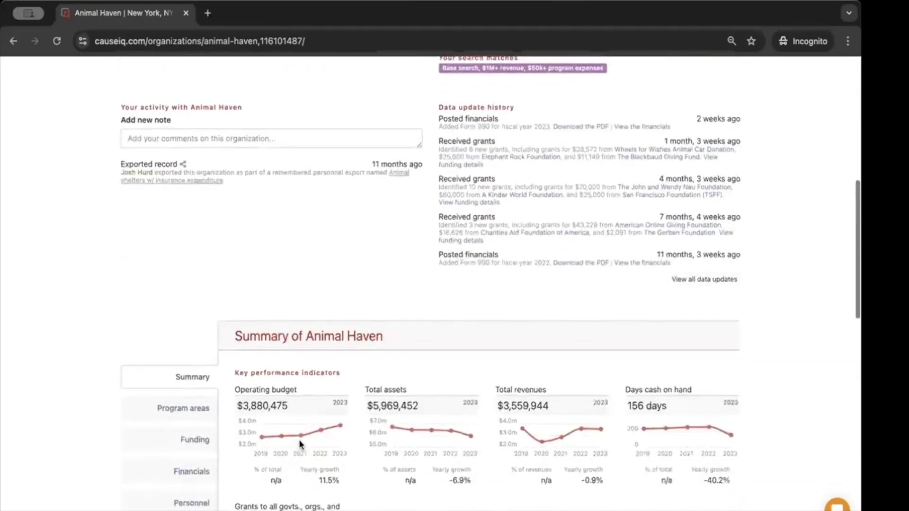
{"action": "scroll", "coordinate": [300, 444], "scroll_direction": "down", "scroll_amount": 1}
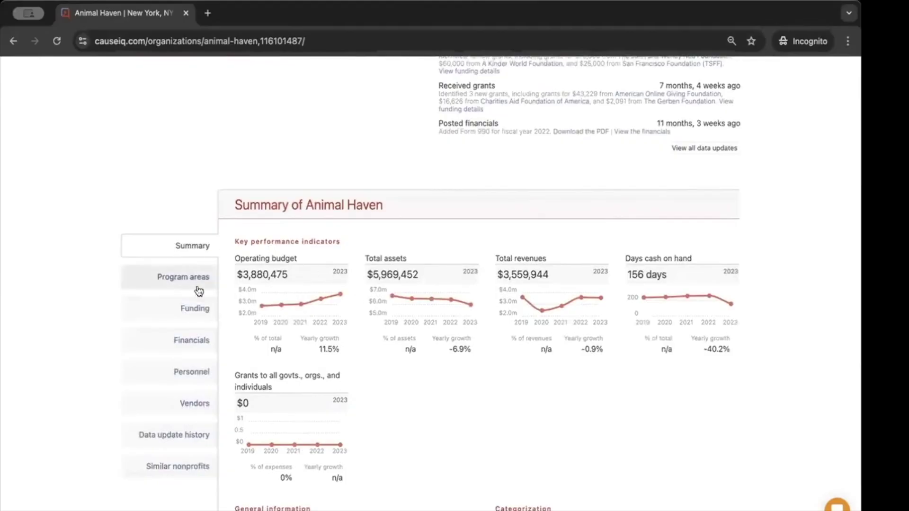
Show Animal Haven's funding sources and expand its foundation grants list to all 81 grants
{"action": "left_click", "coordinate": [177, 312]}
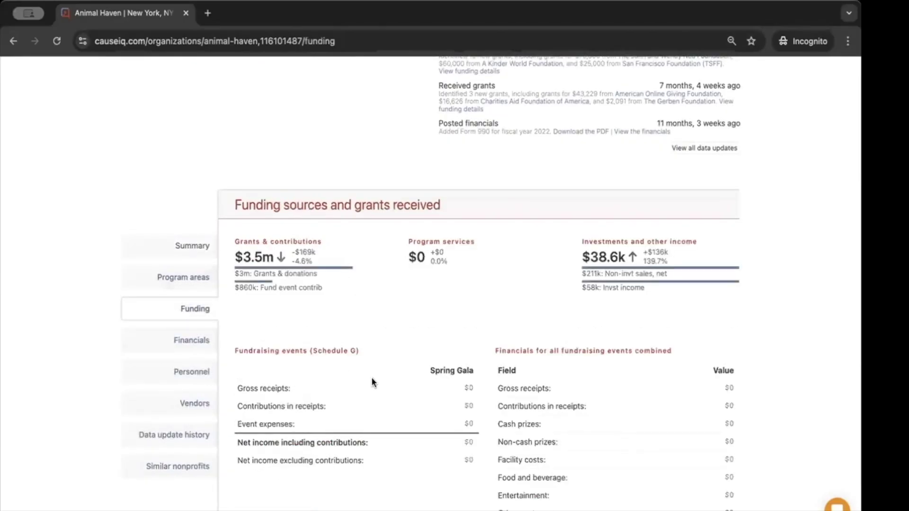
{"action": "scroll", "coordinate": [373, 382], "scroll_direction": "down", "scroll_amount": 2}
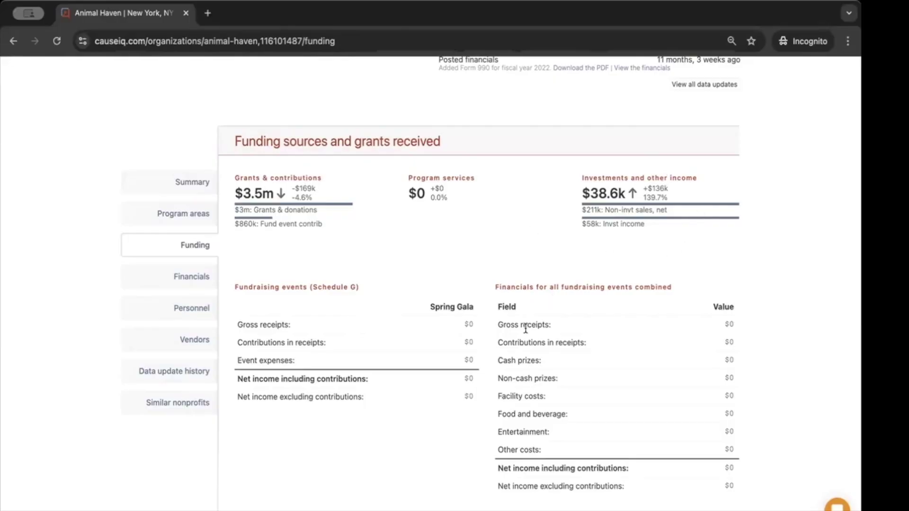
{"action": "scroll", "coordinate": [523, 330], "scroll_direction": "down", "scroll_amount": 4}
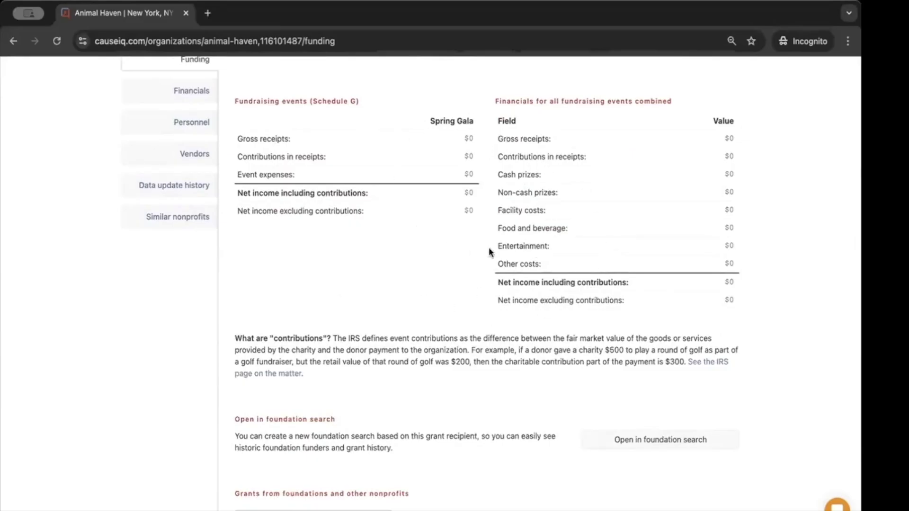
{"action": "scroll", "coordinate": [440, 277], "scroll_direction": "down", "scroll_amount": 7}
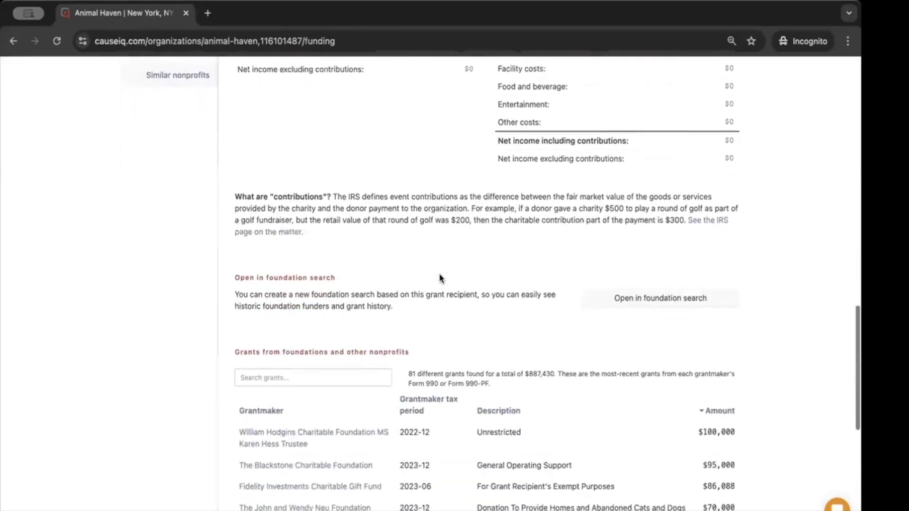
{"action": "scroll", "coordinate": [440, 279], "scroll_direction": "down", "scroll_amount": 2}
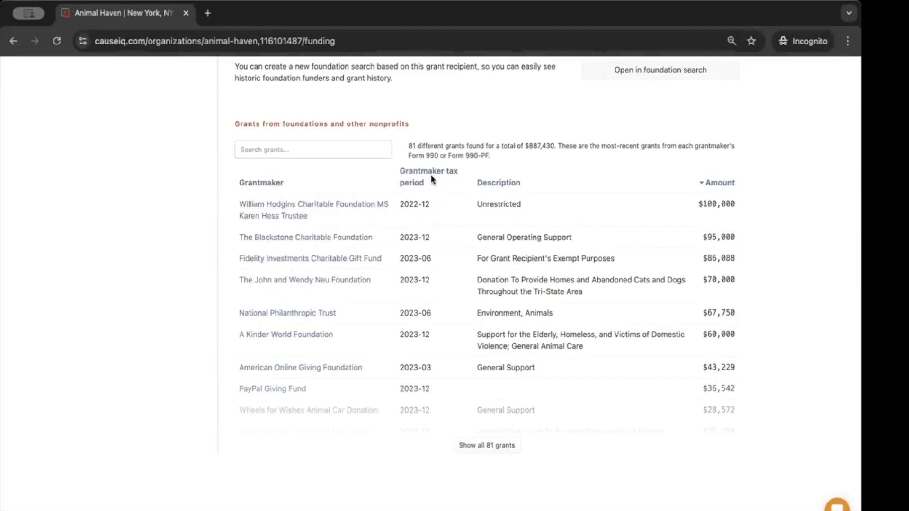
{"action": "left_click", "coordinate": [483, 452]}
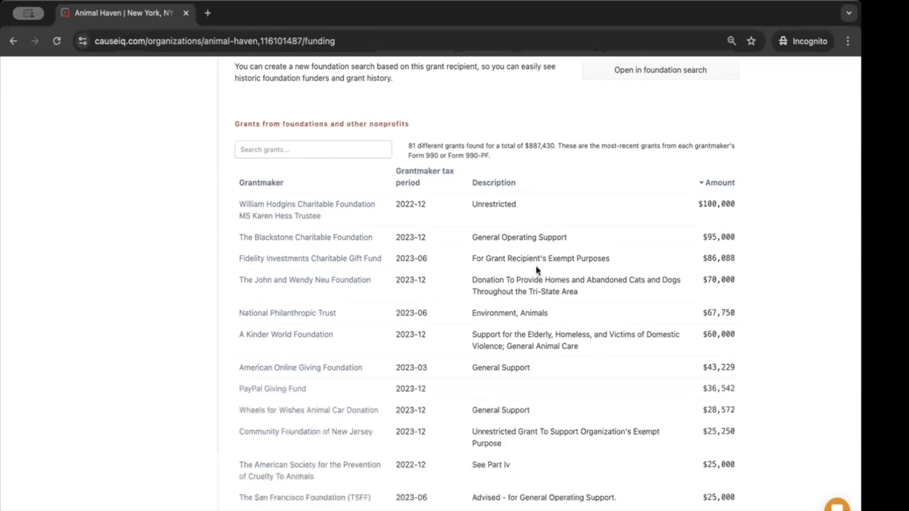
{"action": "scroll", "coordinate": [280, 375], "scroll_direction": "down", "scroll_amount": 7}
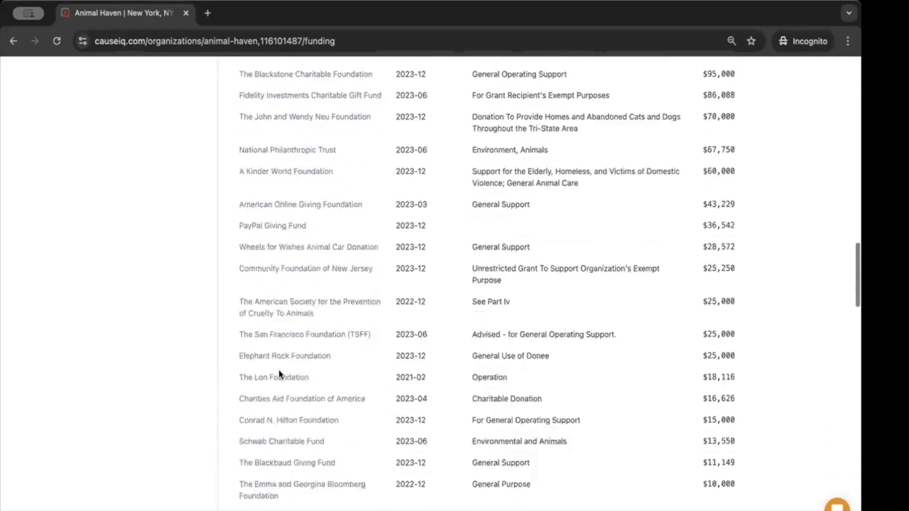
{"action": "scroll", "coordinate": [280, 374], "scroll_direction": "down", "scroll_amount": 9}
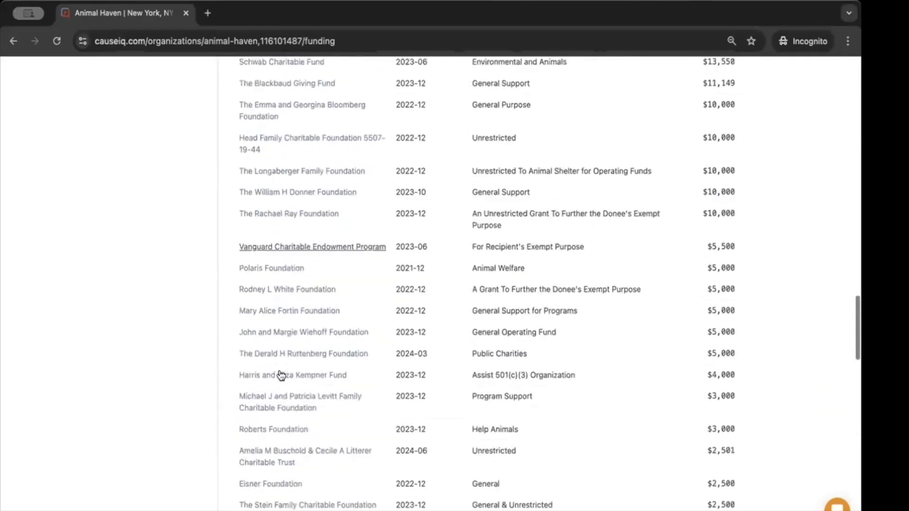
{"action": "scroll", "coordinate": [280, 375], "scroll_direction": "down", "scroll_amount": 3}
Return to the top of the profile and start a new, unfiltered foundation search
{"action": "scroll", "coordinate": [281, 375], "scroll_direction": "up", "scroll_amount": 7}
{"action": "scroll", "coordinate": [281, 375], "scroll_direction": "up", "scroll_amount": 11}
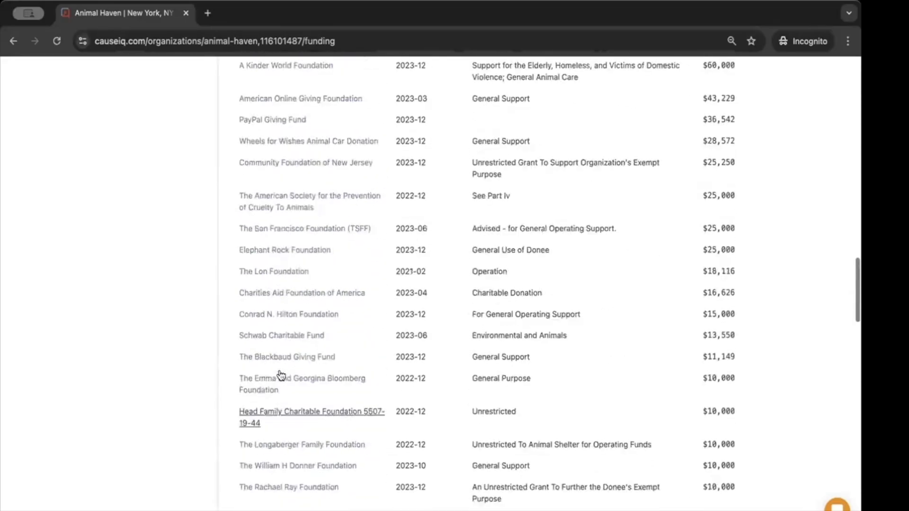
{"action": "scroll", "coordinate": [279, 374], "scroll_direction": "up", "scroll_amount": 1}
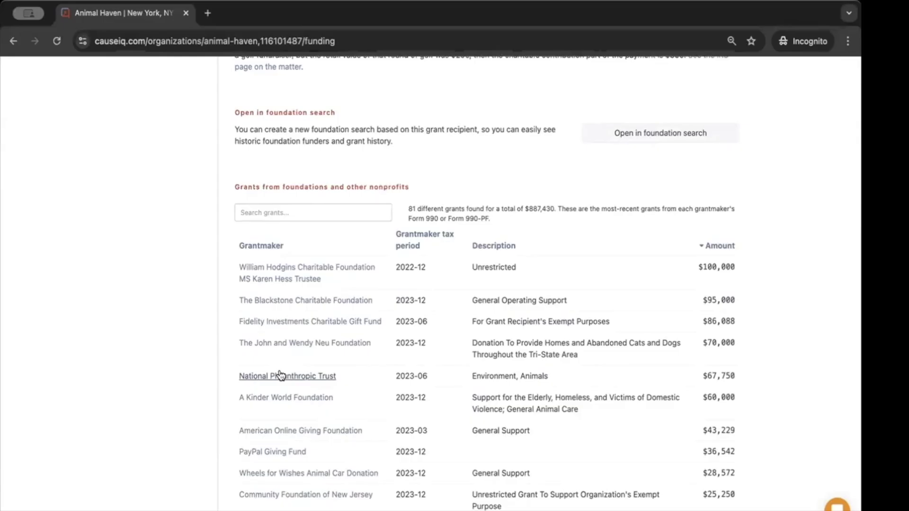
{"action": "scroll", "coordinate": [280, 375], "scroll_direction": "up", "scroll_amount": 5}
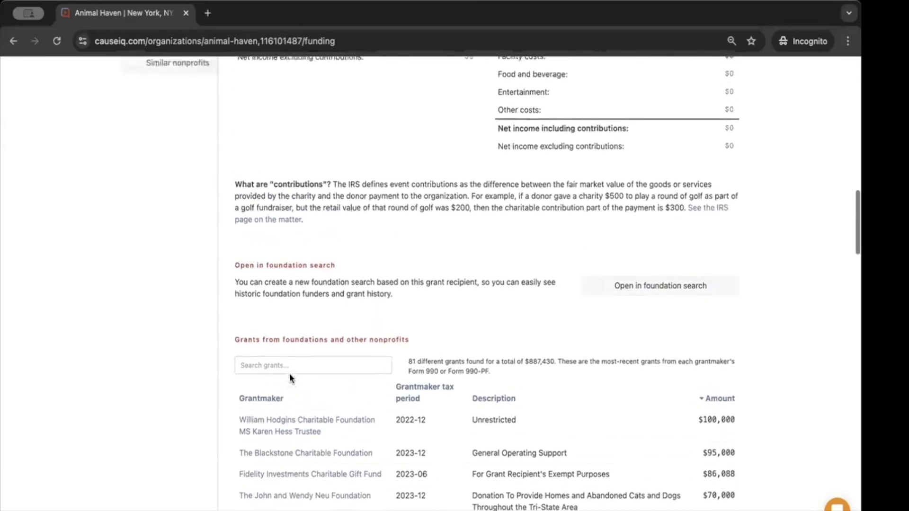
{"action": "scroll", "coordinate": [290, 374], "scroll_direction": "up", "scroll_amount": 9}
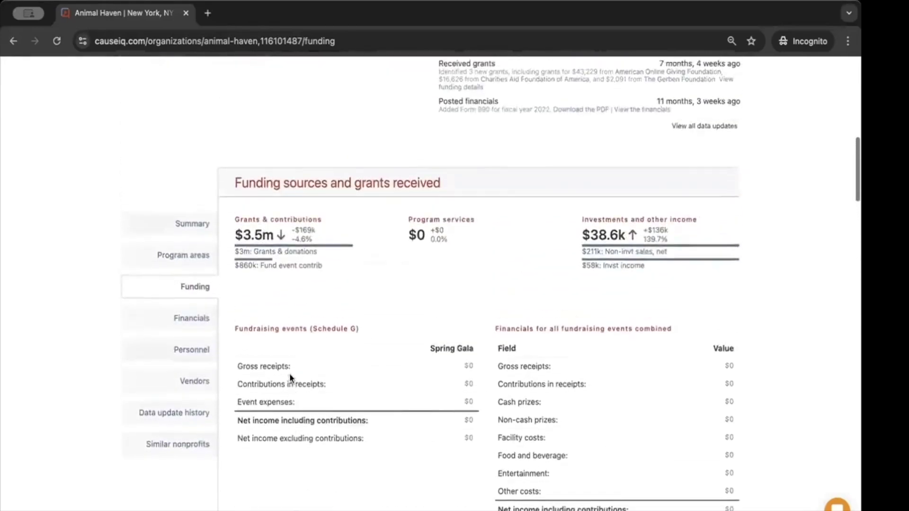
{"action": "scroll", "coordinate": [290, 377], "scroll_direction": "up", "scroll_amount": 8}
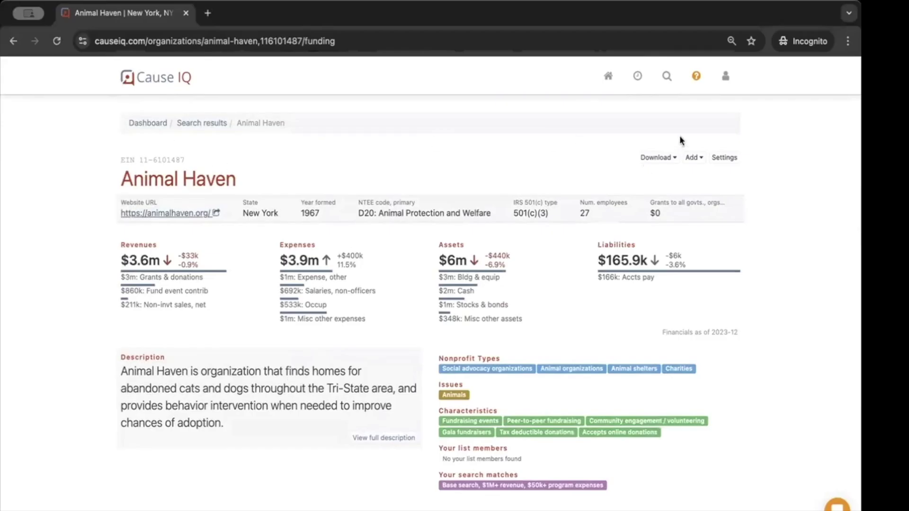
{"action": "left_click", "coordinate": [665, 80]}
{"action": "left_click", "coordinate": [633, 144]}
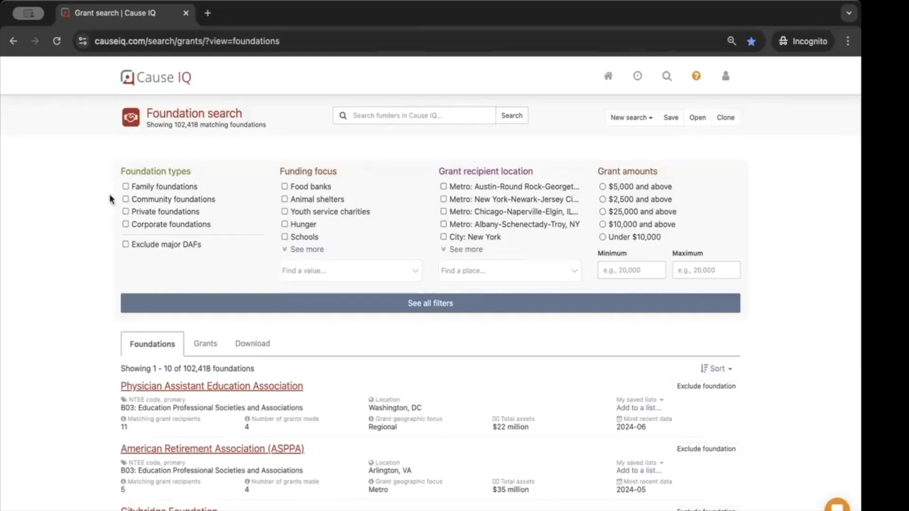
Limit the search to family foundations funding Arts, cultural, and humanities
{"action": "left_click", "coordinate": [126, 190]}
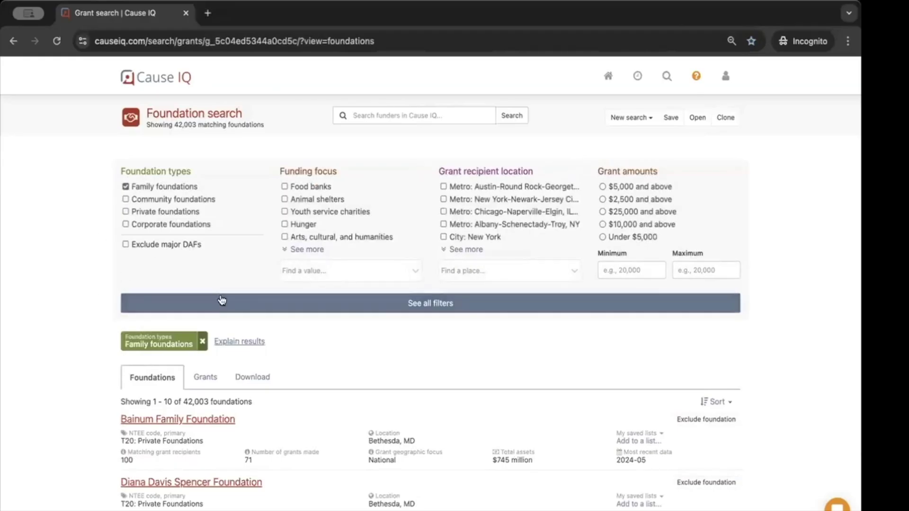
{"action": "left_click", "coordinate": [305, 271]}
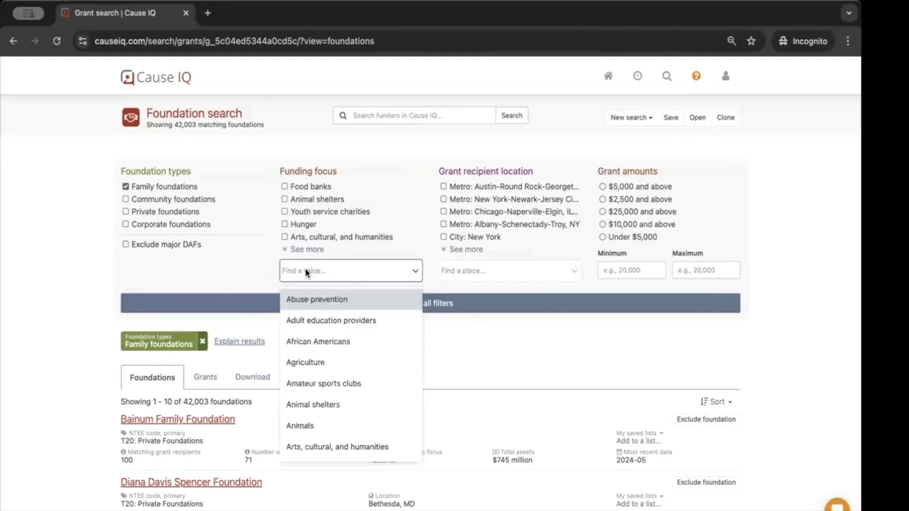
{"action": "type", "text": "arts"}
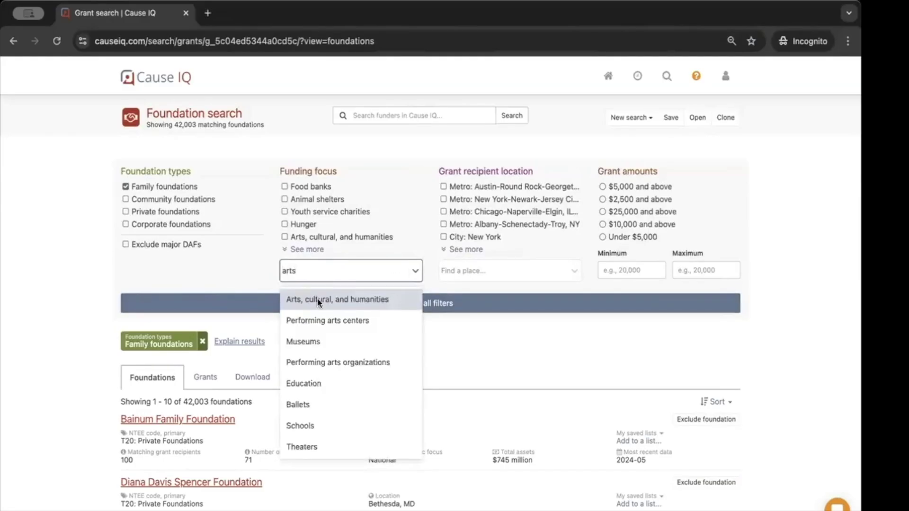
{"action": "left_click", "coordinate": [316, 300]}
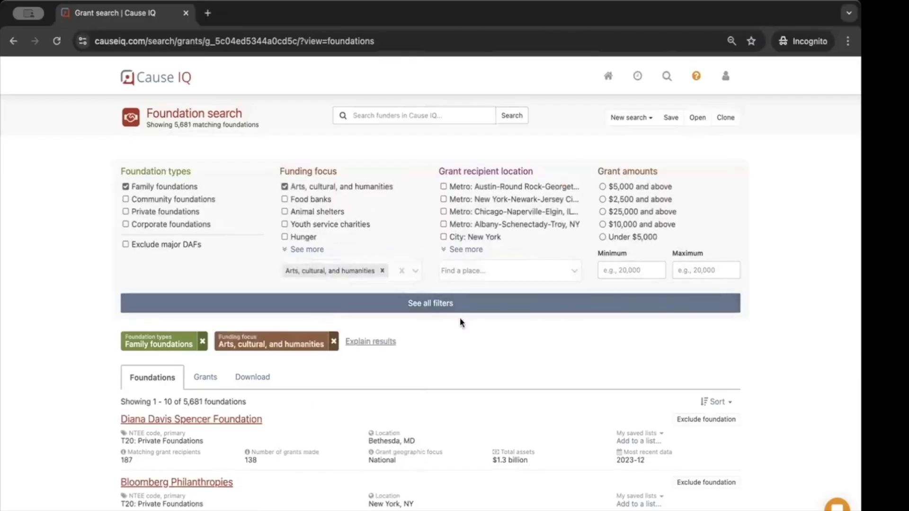
Add 'Metro: Los Angeles-Long Beach-Anaheim, CA' as the grant recipient location
{"action": "left_click", "coordinate": [481, 270]}
{"action": "type", "text": "lo"}
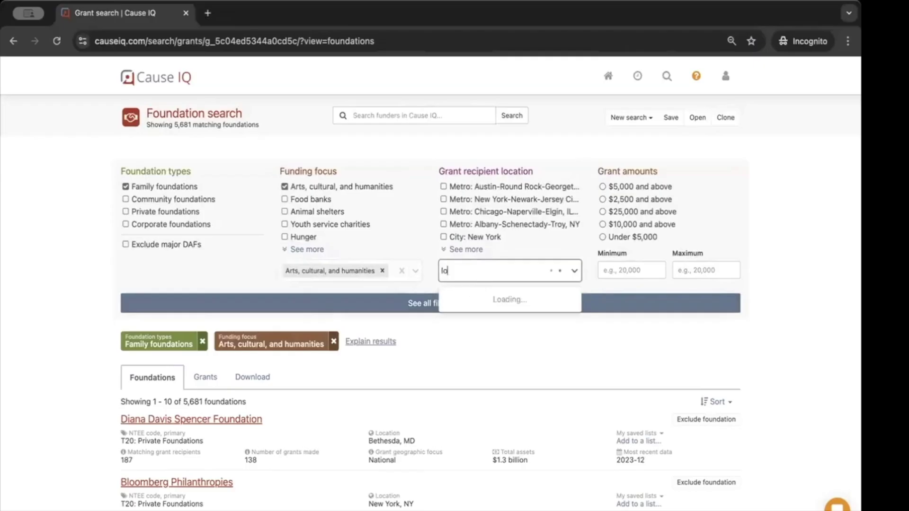
{"action": "type", "text": "s angeles"}
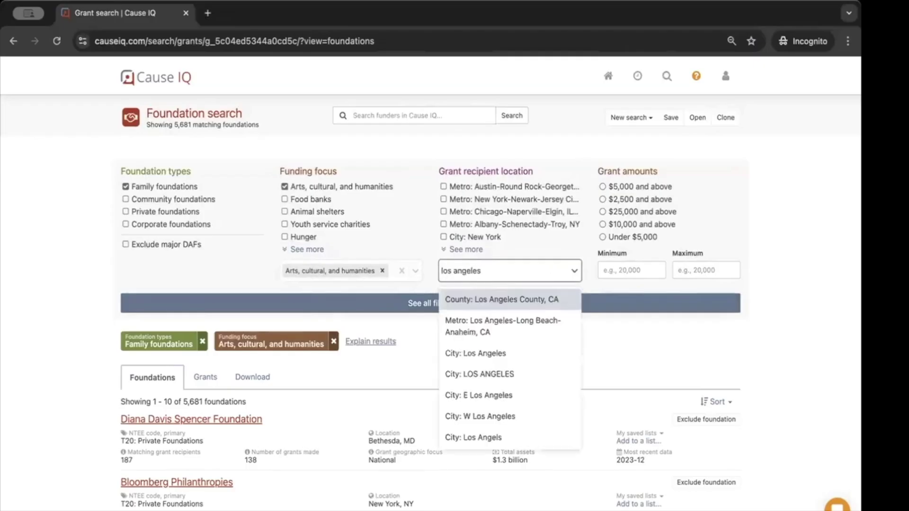
{"action": "left_click", "coordinate": [471, 319]}
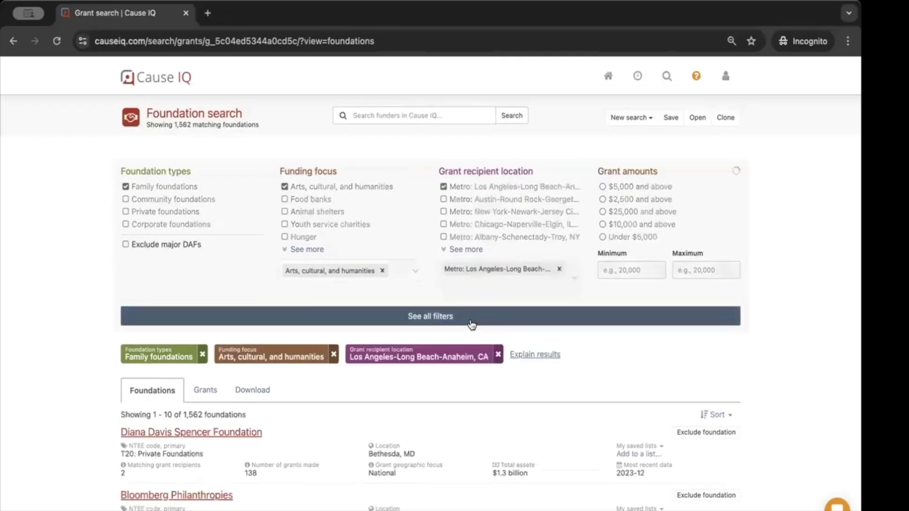
Add a Foundation location filter for the Los Angeles-Long Beach-Anaheim metro, leaving 282 foundations
{"action": "left_click", "coordinate": [406, 323]}
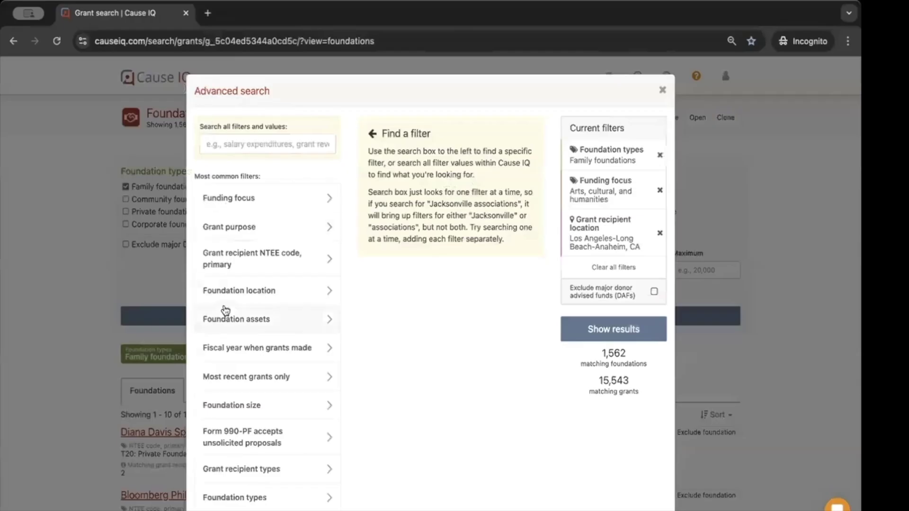
{"action": "scroll", "coordinate": [263, 327], "scroll_direction": "down", "scroll_amount": 1}
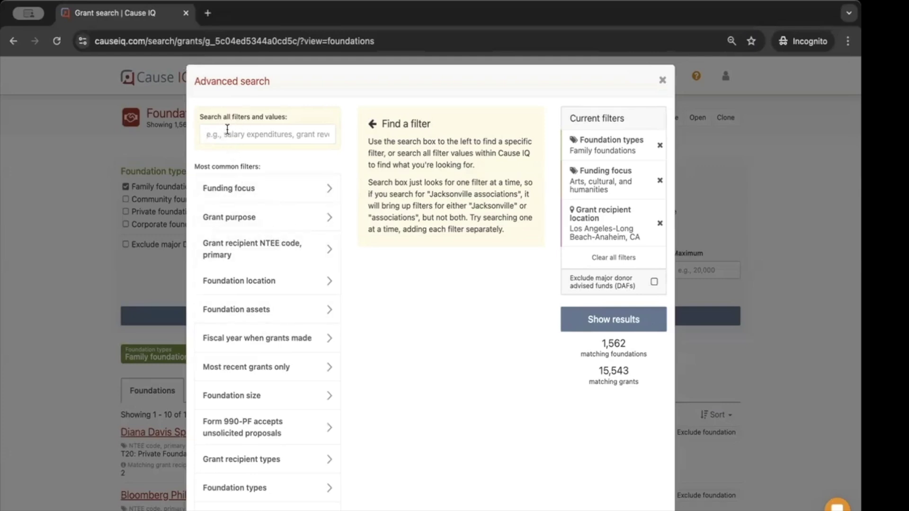
{"action": "left_click", "coordinate": [231, 284]}
{"action": "left_click", "coordinate": [472, 125]}
{"action": "type", "text": "los angeles"}
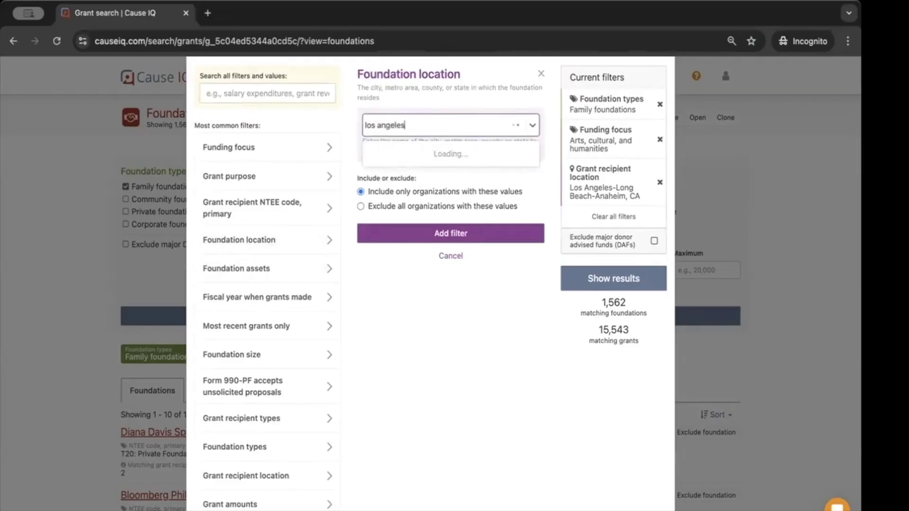
{"action": "left_click", "coordinate": [436, 171]}
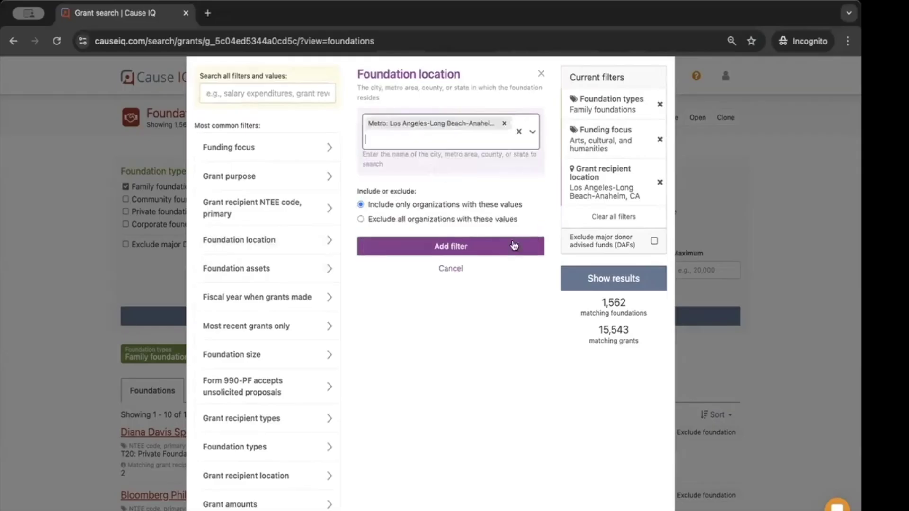
{"action": "left_click", "coordinate": [490, 247]}
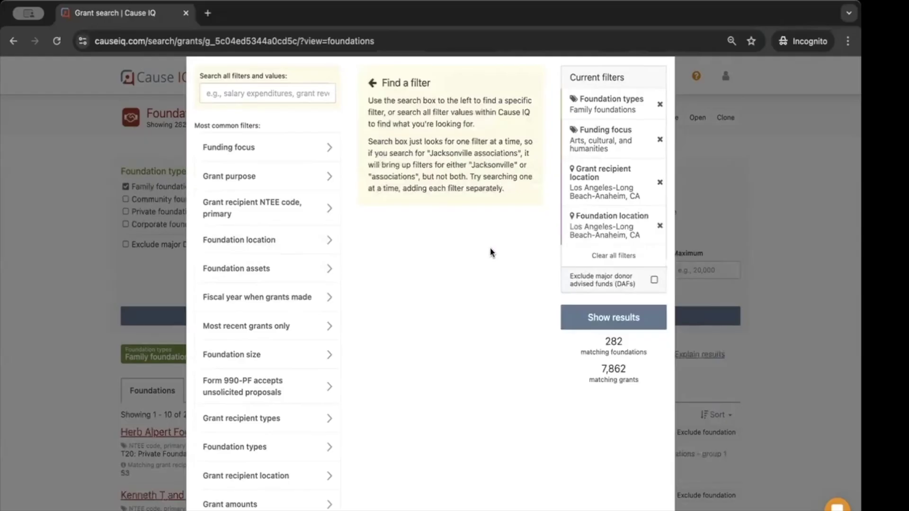
{"action": "scroll", "coordinate": [490, 247], "scroll_direction": "up", "scroll_amount": 2}
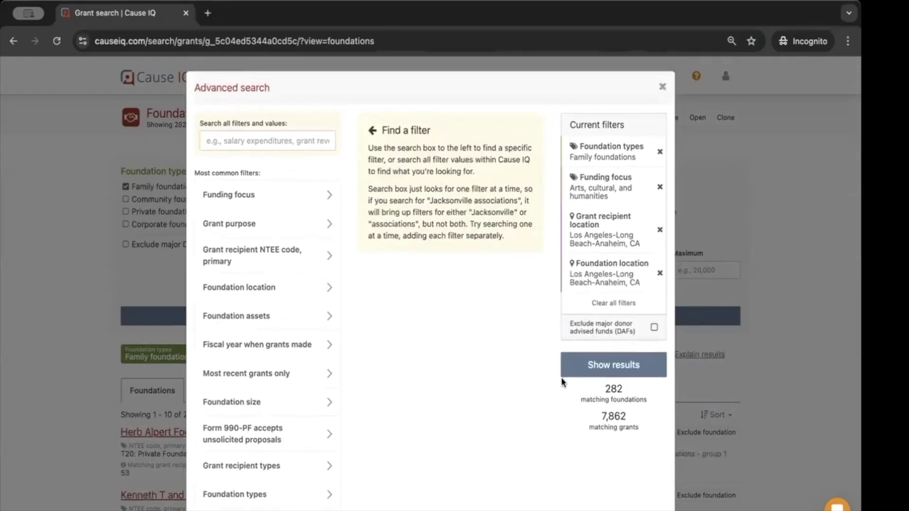
{"action": "left_click_drag", "start_coordinate": [620, 387], "coordinate": [600, 392]}
Add a Foundation size filter for Medium ($1M to $50M assets), cutting matches to 191
{"action": "left_click", "coordinate": [254, 403]}
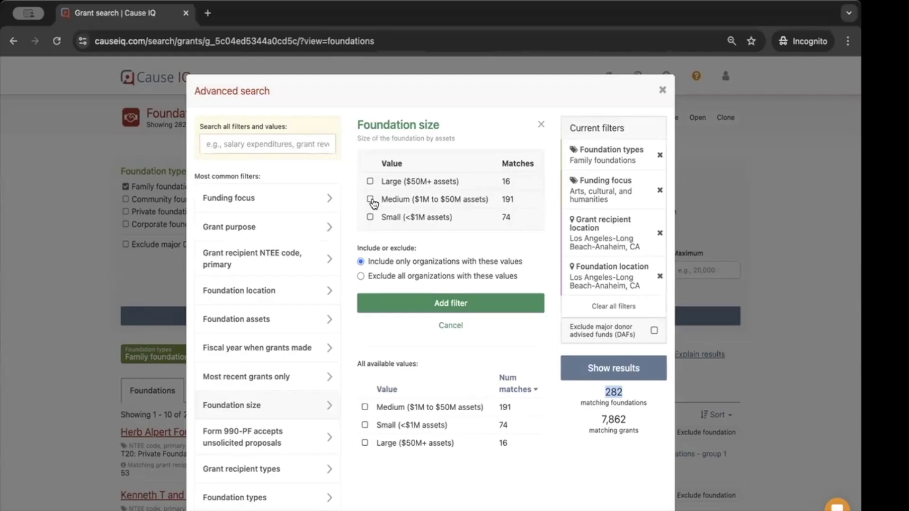
{"action": "left_click", "coordinate": [371, 201]}
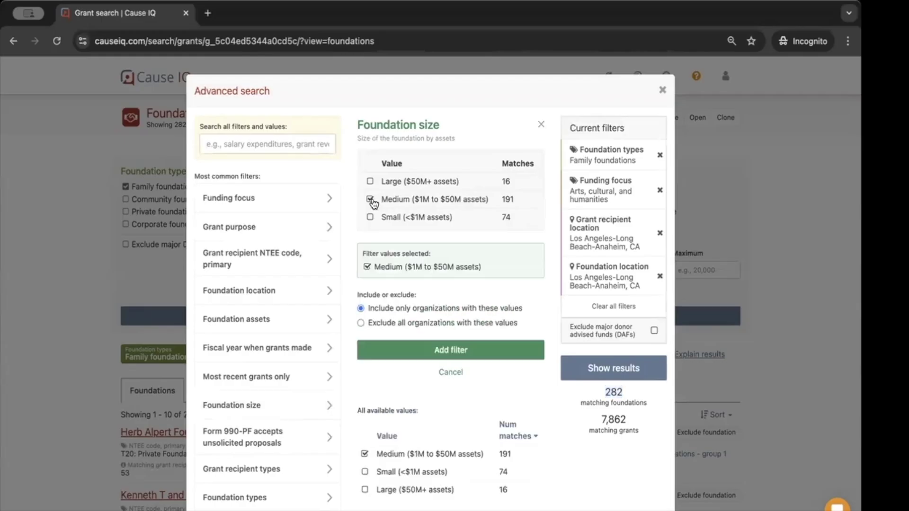
{"action": "left_click", "coordinate": [471, 353]}
{"action": "scroll", "coordinate": [472, 355], "scroll_direction": "down", "scroll_amount": 1}
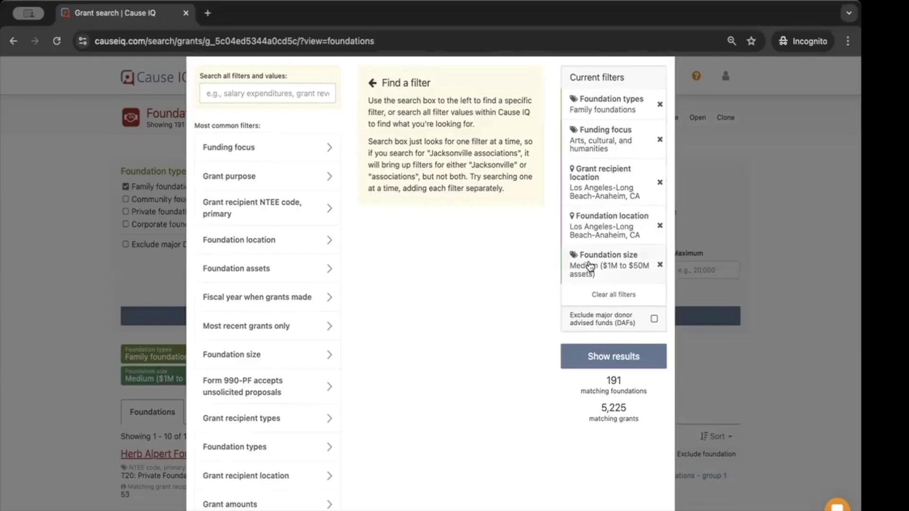
{"action": "scroll", "coordinate": [286, 217], "scroll_direction": "down", "scroll_amount": 1}
{"action": "scroll", "coordinate": [286, 217], "scroll_direction": "down", "scroll_amount": 5}
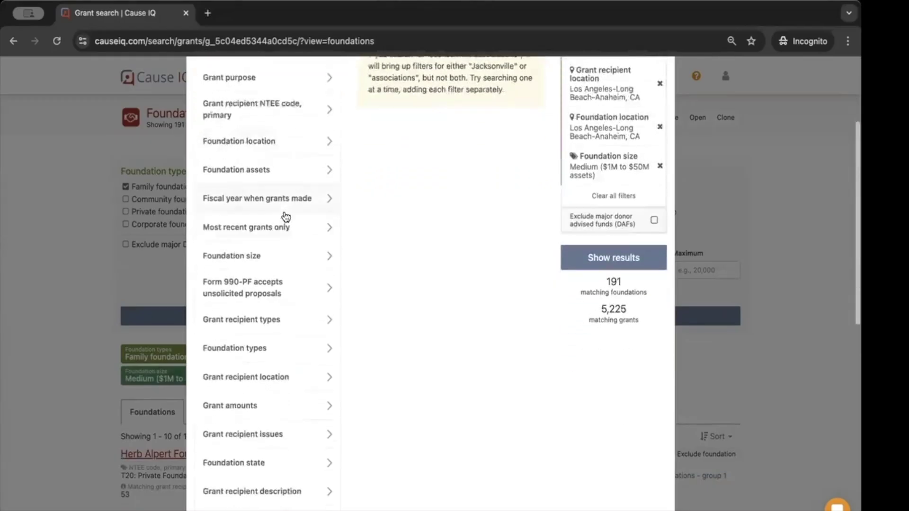
{"action": "scroll", "coordinate": [286, 217], "scroll_direction": "down", "scroll_amount": 3}
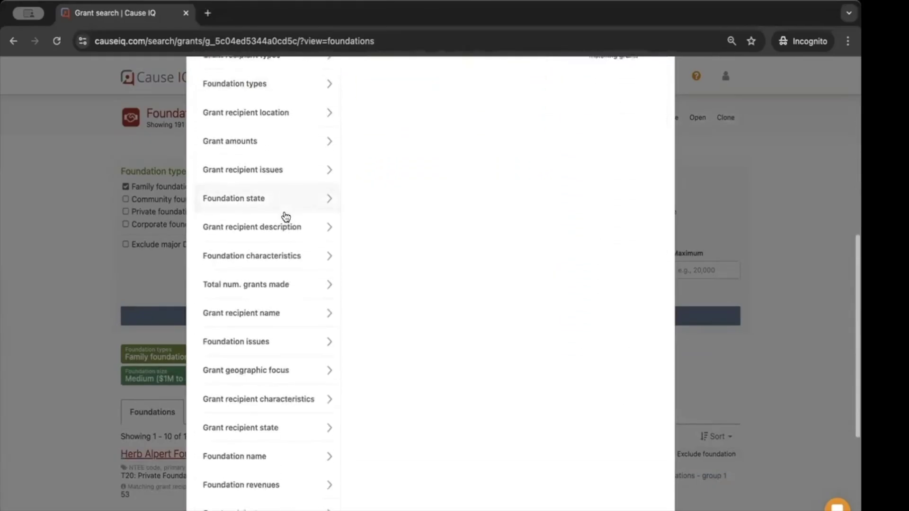
Add a Total num. grants made filter with a minimum of 5
{"action": "left_click", "coordinate": [246, 245]}
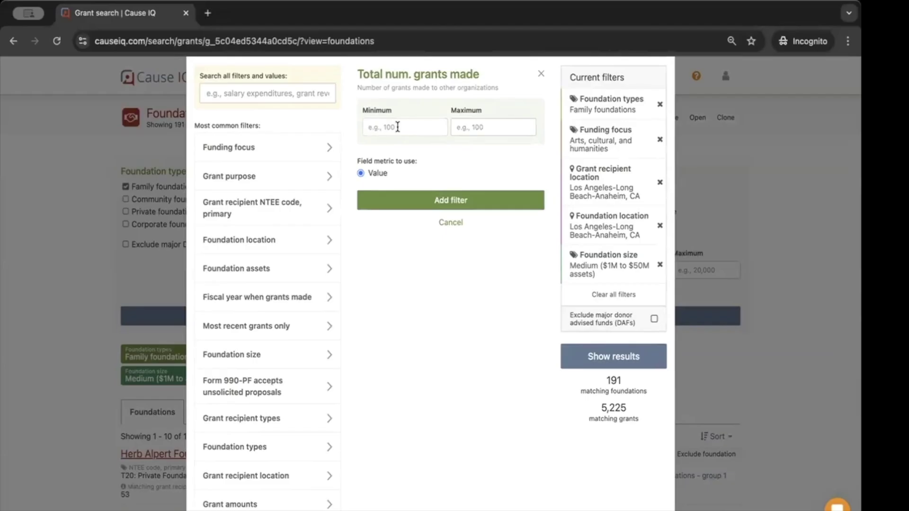
{"action": "type", "text": "5"}
{"action": "left_click", "coordinate": [524, 201]}
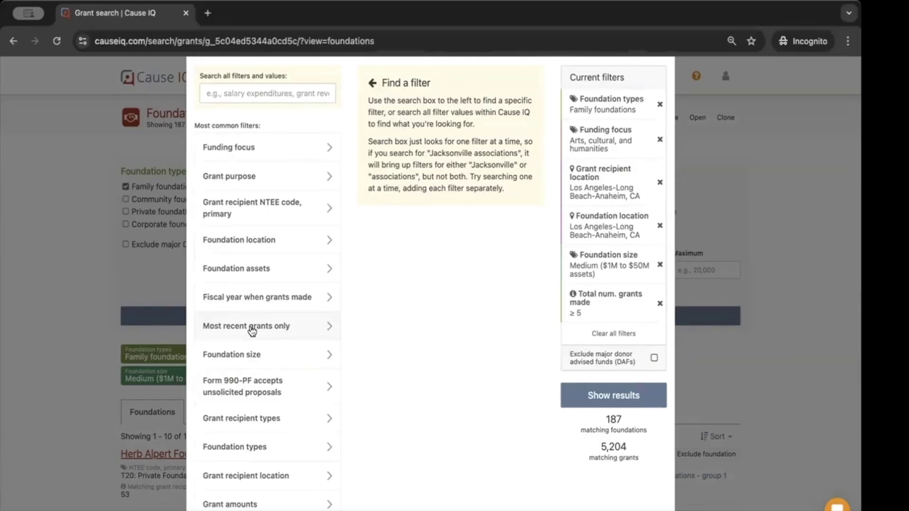
Add a Most recent grants only filter set to Yes
{"action": "left_click", "coordinate": [244, 334]}
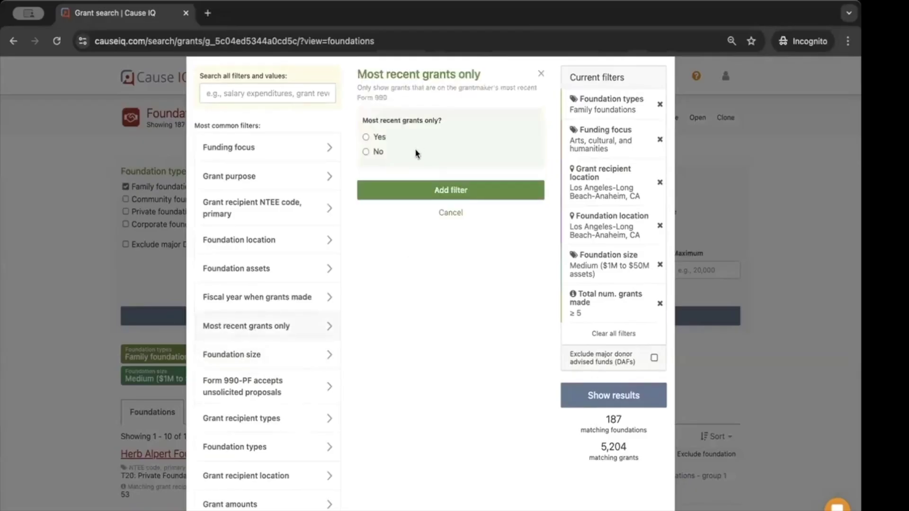
{"action": "left_click", "coordinate": [366, 137]}
{"action": "left_click", "coordinate": [457, 190]}
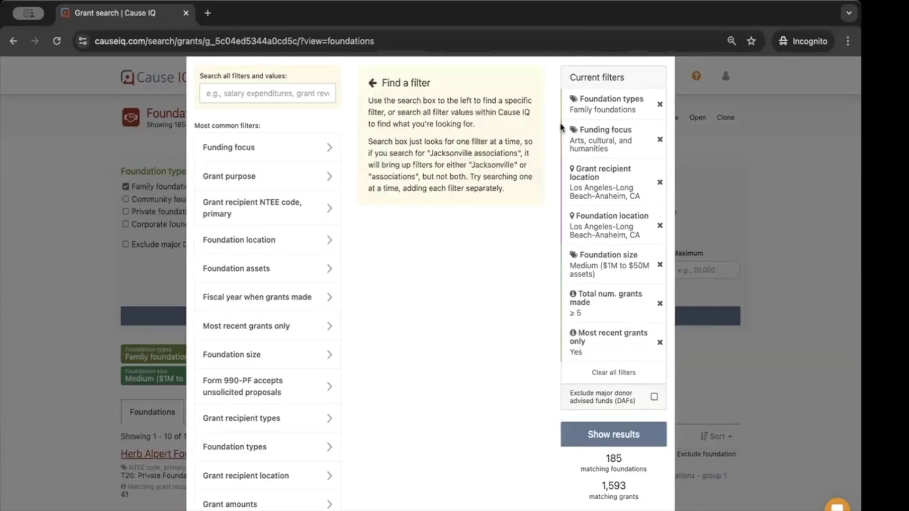
Show the 185 matching foundations and scroll through the list headed by Herb Alpert Foundation
{"action": "left_click", "coordinate": [589, 435]}
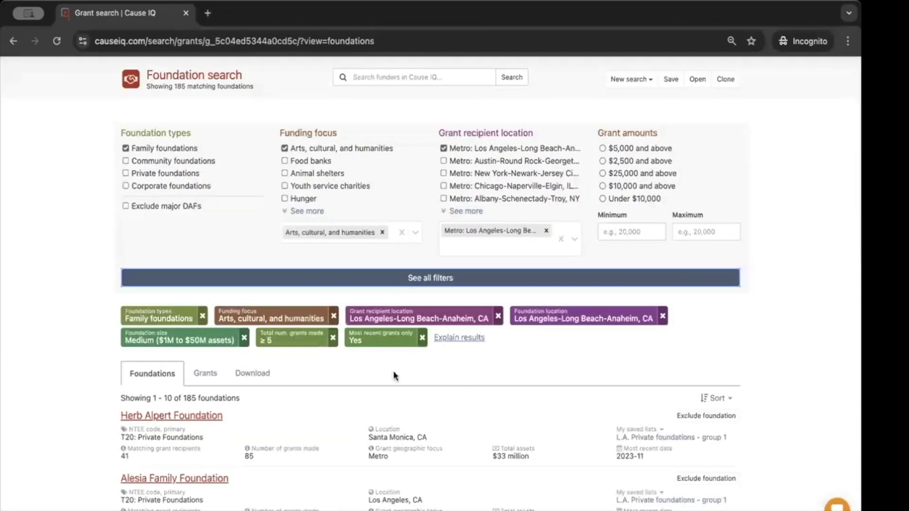
{"action": "scroll", "coordinate": [374, 363], "scroll_direction": "down", "scroll_amount": 1}
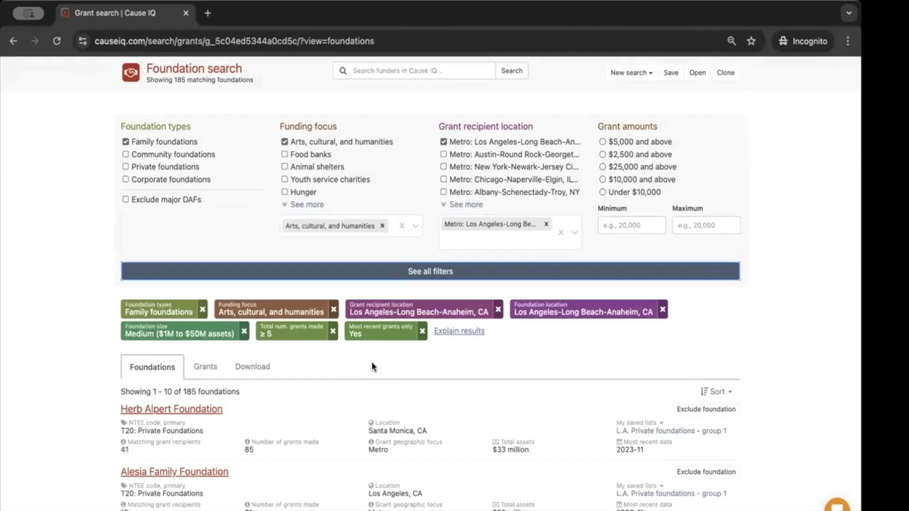
{"action": "scroll", "coordinate": [371, 363], "scroll_direction": "down", "scroll_amount": 3}
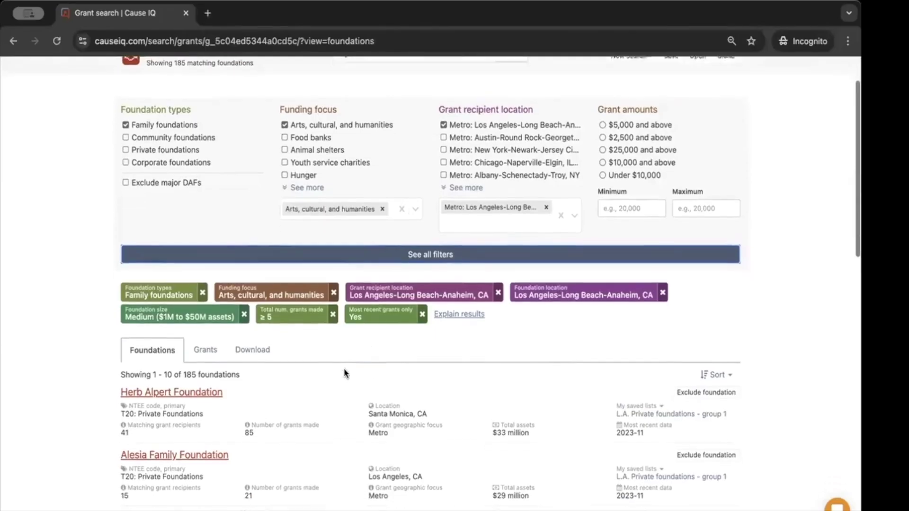
{"action": "scroll", "coordinate": [310, 376], "scroll_direction": "down", "scroll_amount": 5}
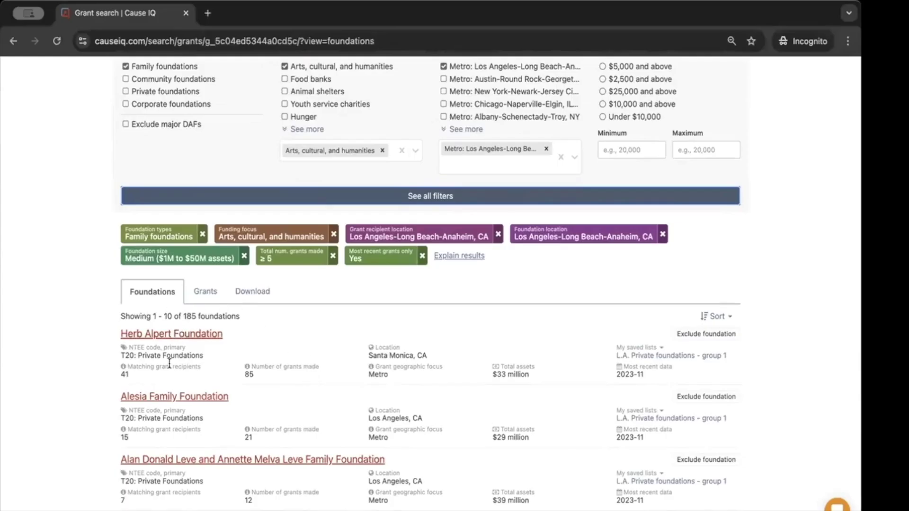
{"action": "scroll", "coordinate": [173, 351], "scroll_direction": "down", "scroll_amount": 5}
{"action": "scroll", "coordinate": [171, 367], "scroll_direction": "down", "scroll_amount": 6}
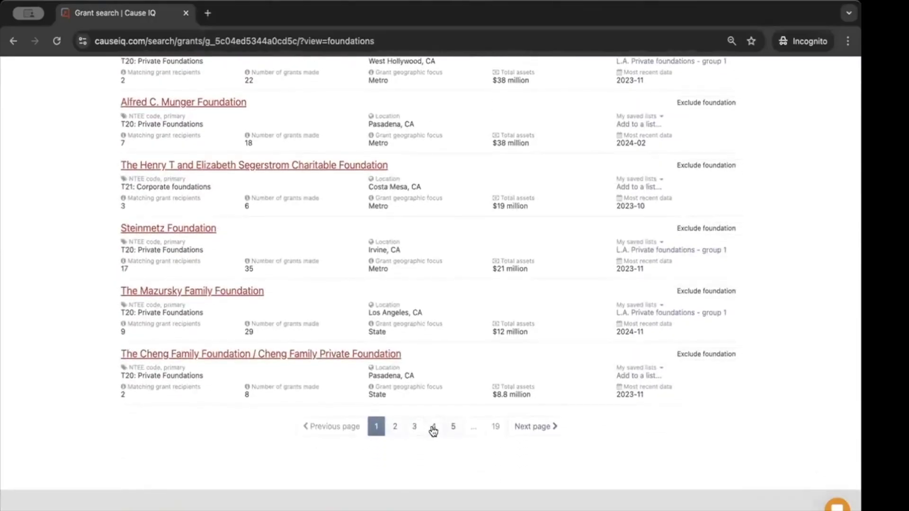
{"action": "scroll", "coordinate": [381, 419], "scroll_direction": "up", "scroll_amount": 4}
{"action": "scroll", "coordinate": [373, 416], "scroll_direction": "up", "scroll_amount": 6}
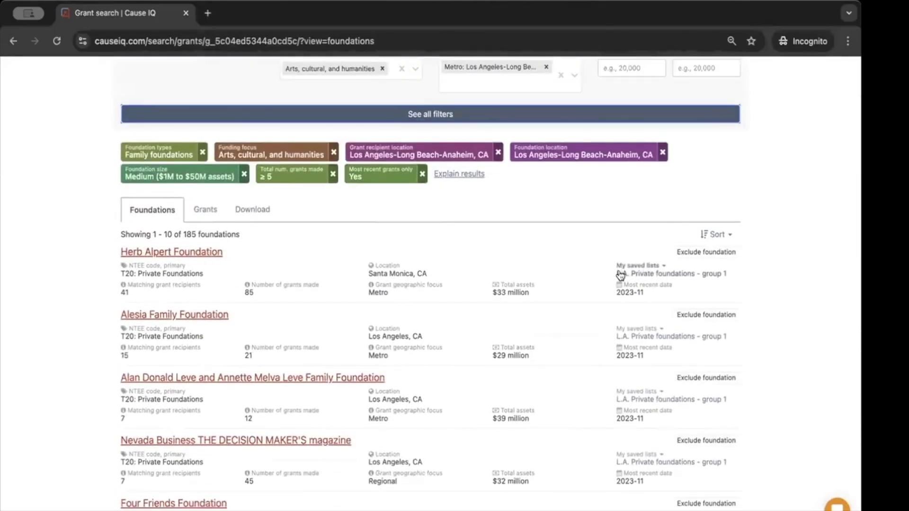
Add Herb Alpert Foundation to the Q1 Prospects list
{"action": "left_click", "coordinate": [637, 267]}
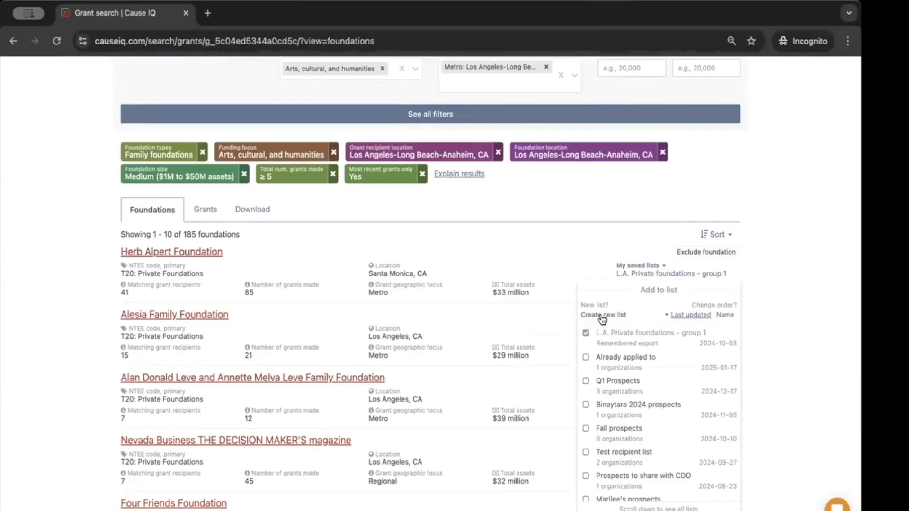
{"action": "left_click", "coordinate": [587, 383]}
{"action": "left_click", "coordinate": [576, 264]}
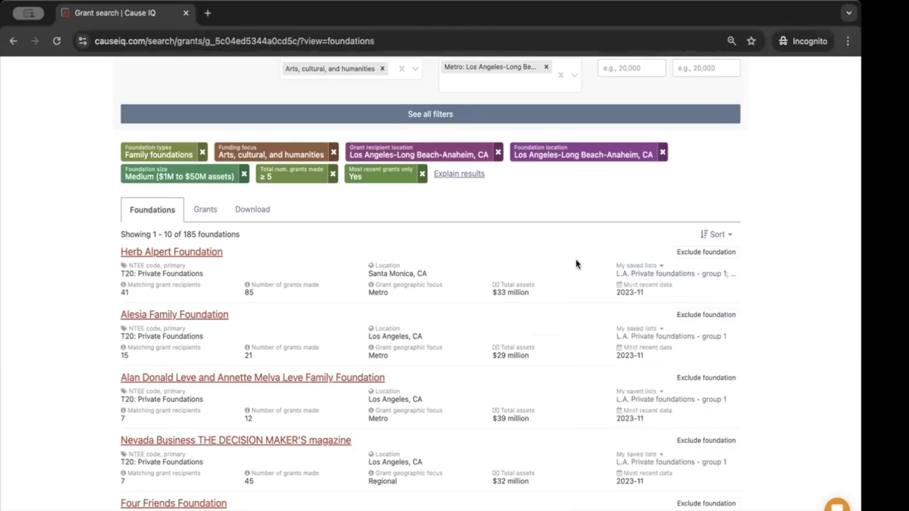
{"action": "scroll", "coordinate": [587, 264], "scroll_direction": "down", "scroll_amount": 2}
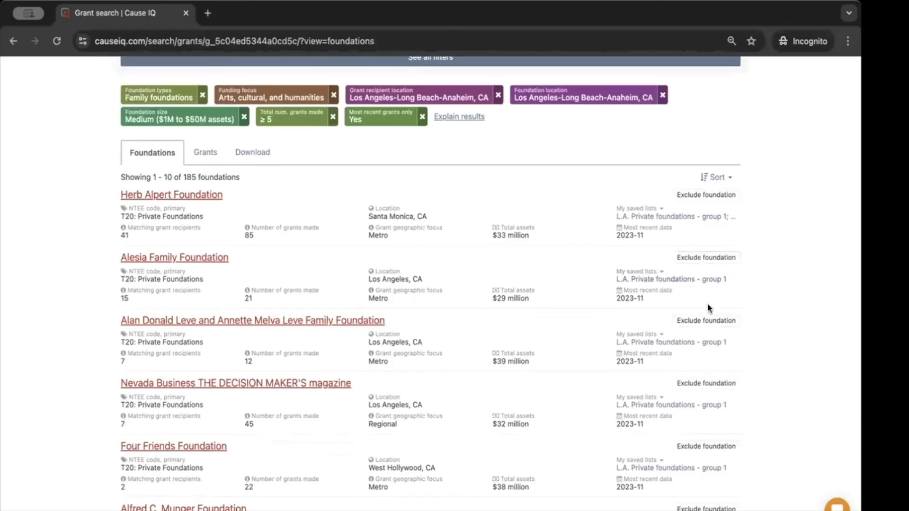
{"action": "scroll", "coordinate": [688, 330], "scroll_direction": "down", "scroll_amount": 2}
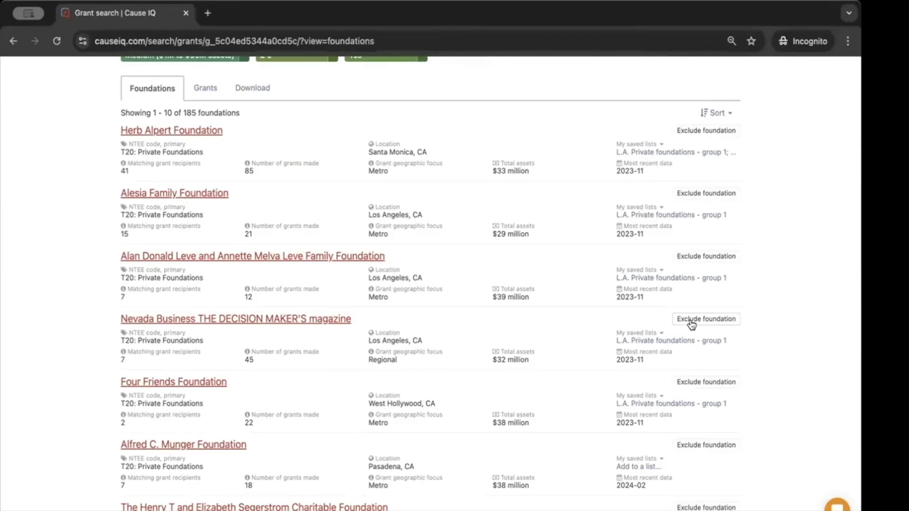
{"action": "left_click", "coordinate": [690, 322]}
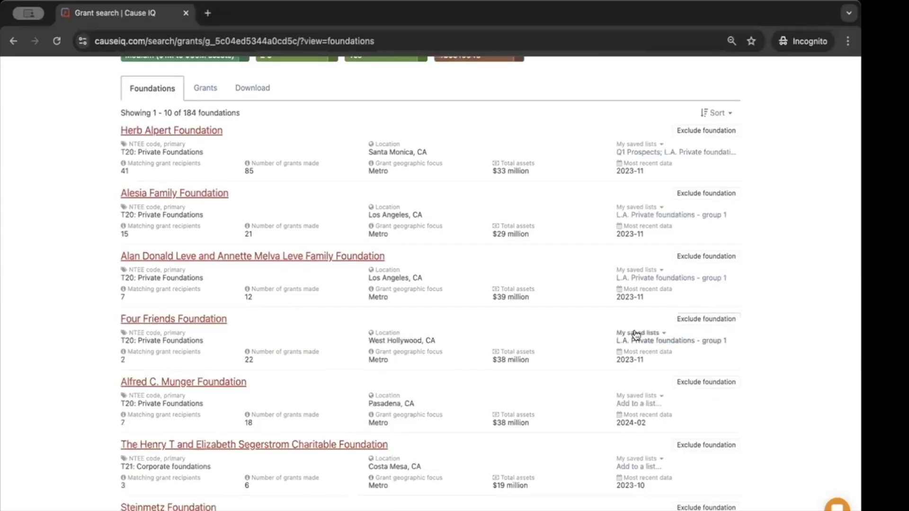
{"action": "scroll", "coordinate": [602, 327], "scroll_direction": "up", "scroll_amount": 4}
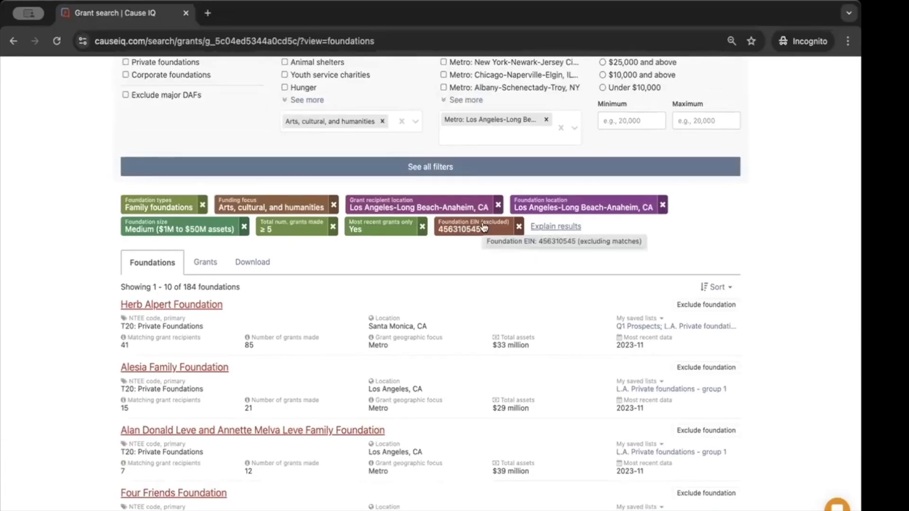
Leave the foundation sort unchanged, switch to the Grants tab and sort by amount
{"action": "left_click", "coordinate": [709, 289]}
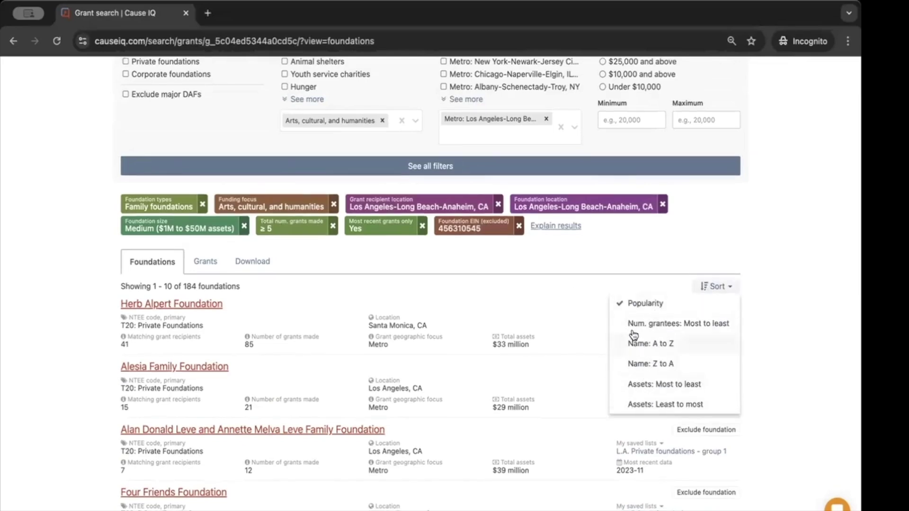
{"action": "left_click", "coordinate": [399, 268]}
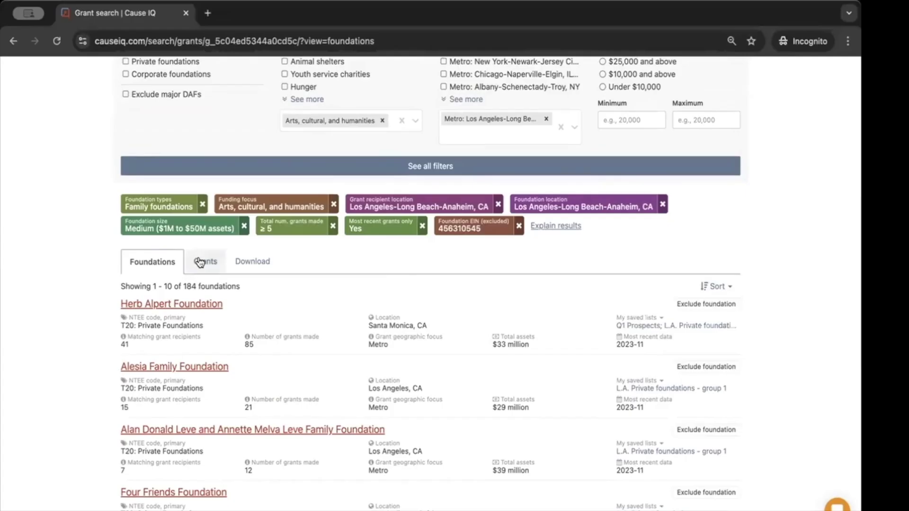
{"action": "left_click", "coordinate": [192, 262]}
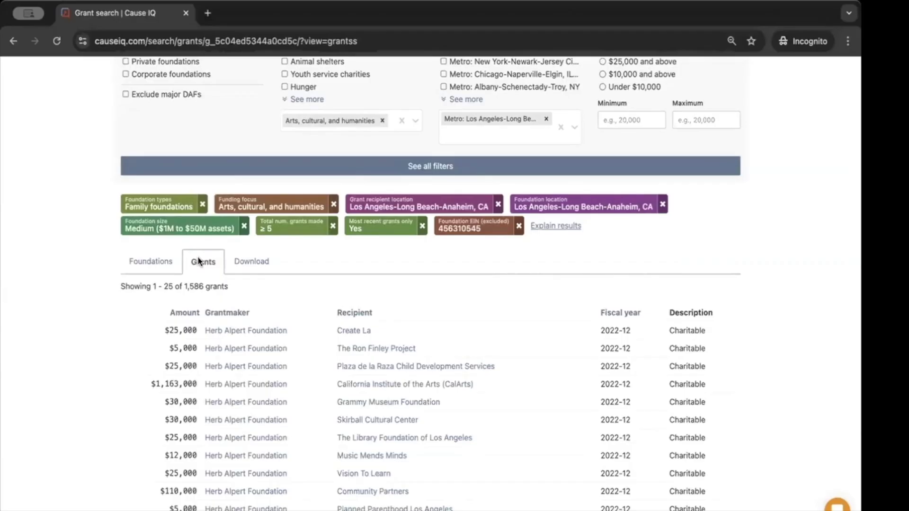
{"action": "left_click", "coordinate": [184, 314]}
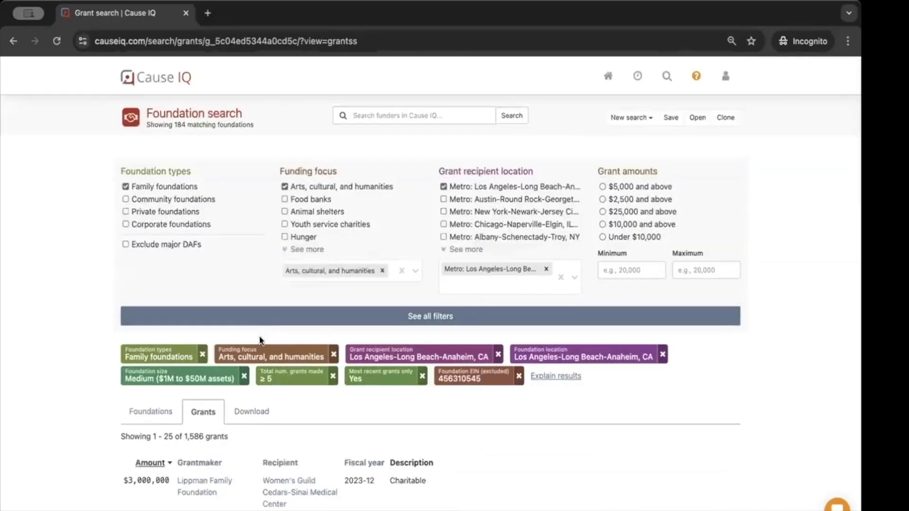
{"action": "scroll", "coordinate": [260, 336], "scroll_direction": "down", "scroll_amount": 3}
{"action": "scroll", "coordinate": [259, 335], "scroll_direction": "down", "scroll_amount": 1}
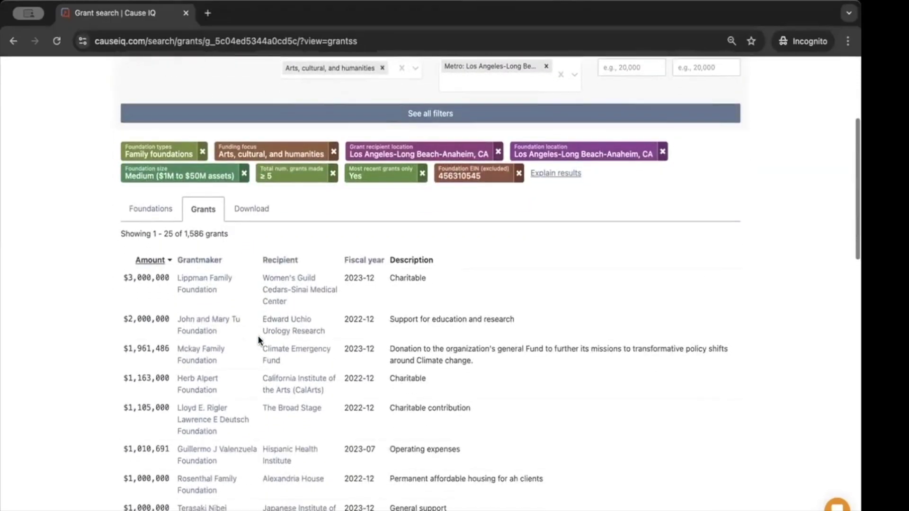
Re-sort the 1,586 grants by amount ascending, starting with $1,000 grants
{"action": "left_click", "coordinate": [146, 261]}
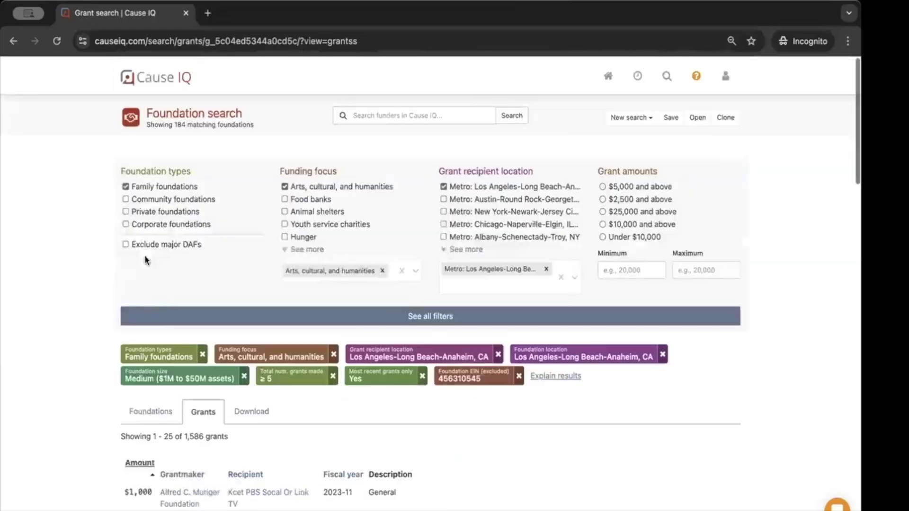
{"action": "scroll", "coordinate": [154, 328], "scroll_direction": "down", "scroll_amount": 2}
{"action": "scroll", "coordinate": [154, 328], "scroll_direction": "down", "scroll_amount": 2}
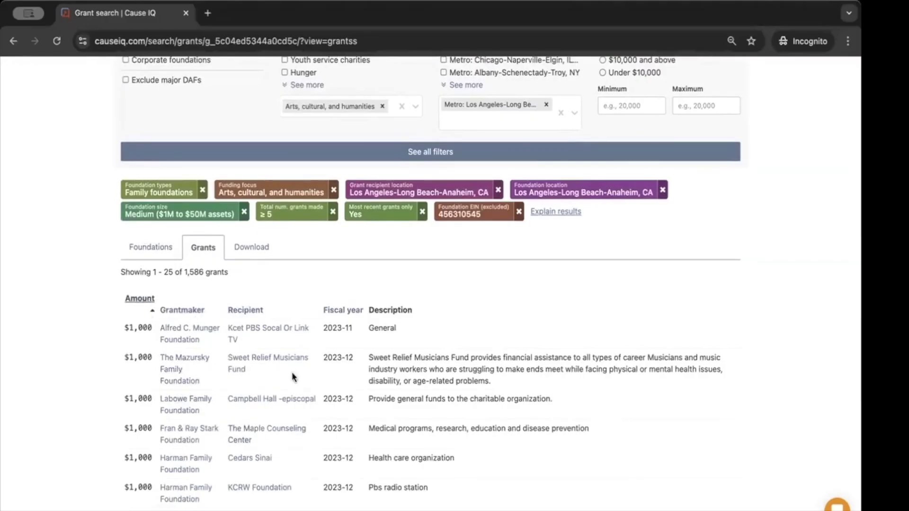
{"action": "scroll", "coordinate": [261, 444], "scroll_direction": "down", "scroll_amount": 2}
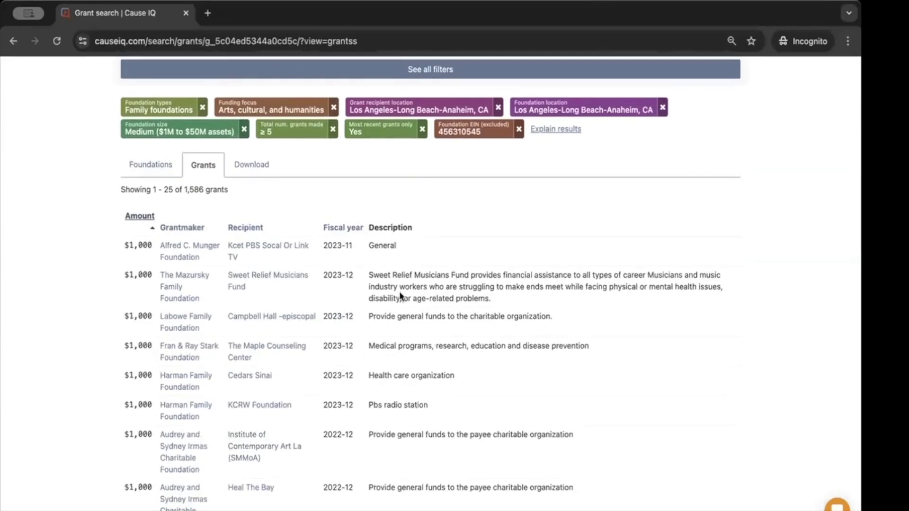
{"action": "scroll", "coordinate": [404, 318], "scroll_direction": "down", "scroll_amount": 3}
{"action": "scroll", "coordinate": [405, 322], "scroll_direction": "down", "scroll_amount": 8}
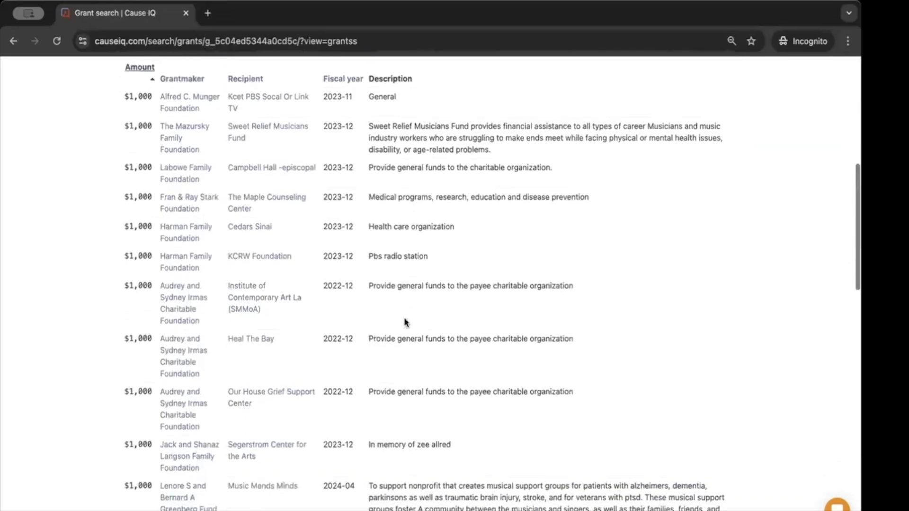
{"action": "scroll", "coordinate": [405, 323], "scroll_direction": "down", "scroll_amount": 3}
{"action": "scroll", "coordinate": [404, 322], "scroll_direction": "up", "scroll_amount": 10}
{"action": "scroll", "coordinate": [404, 323], "scroll_direction": "up", "scroll_amount": 7}
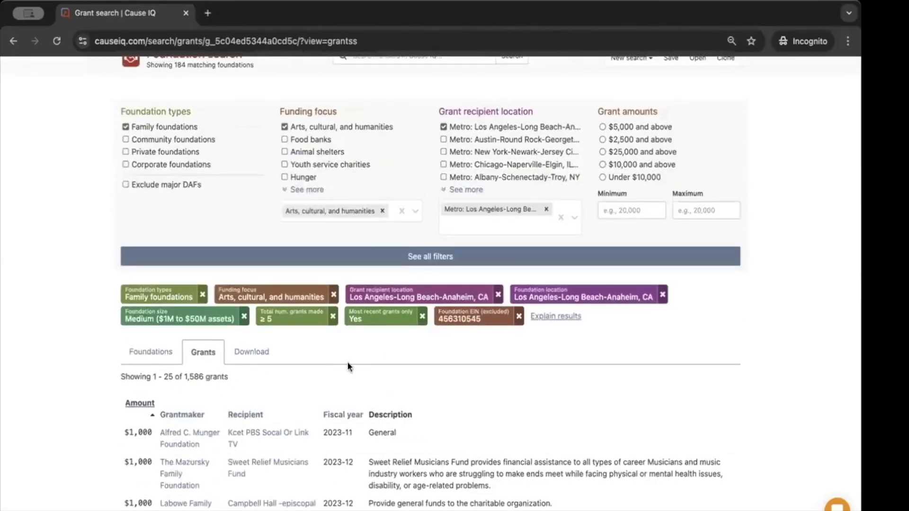
{"action": "left_click", "coordinate": [250, 354]}
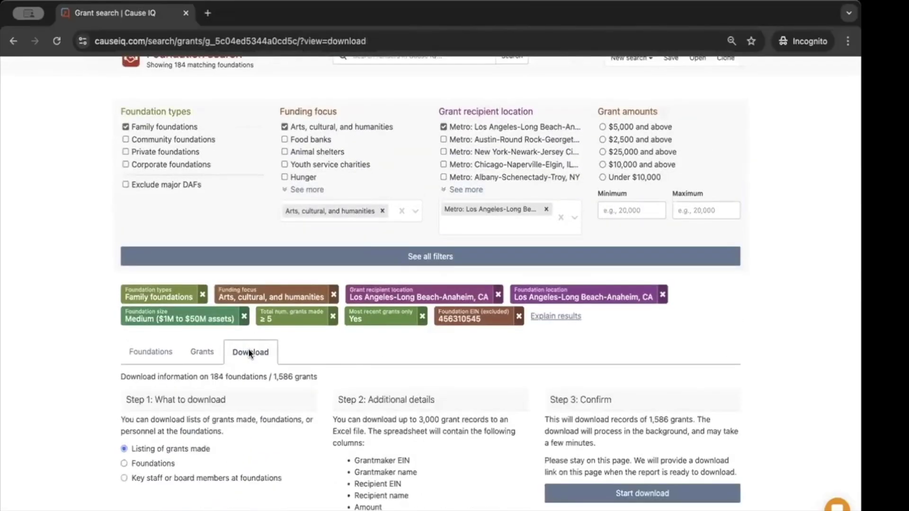
Choose Foundations, then 'Key staff or board members at foundations' as the download type
{"action": "scroll", "coordinate": [251, 355], "scroll_direction": "down", "scroll_amount": 2}
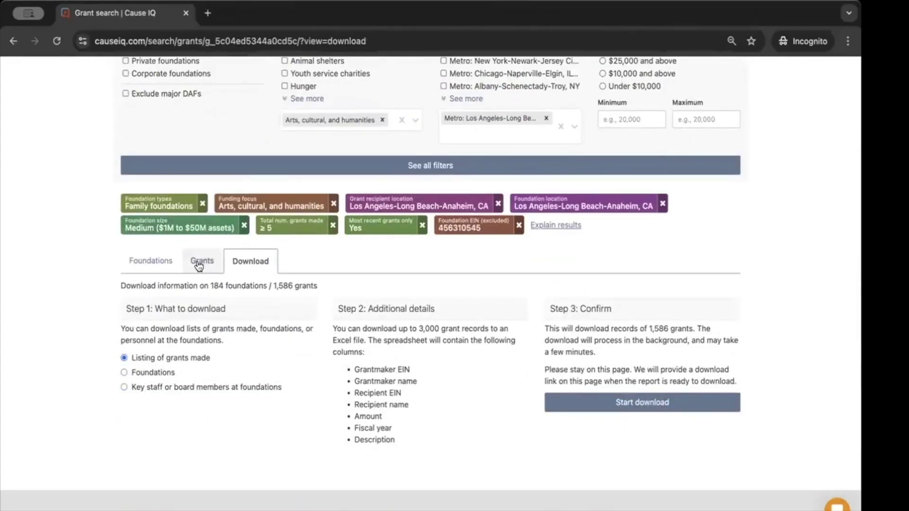
{"action": "left_click", "coordinate": [141, 373]}
{"action": "scroll", "coordinate": [141, 376], "scroll_direction": "down", "scroll_amount": 1}
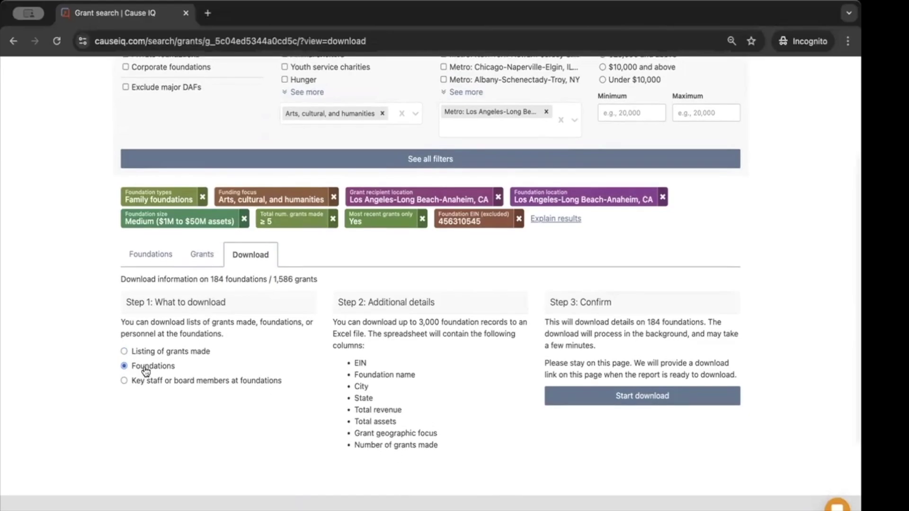
{"action": "left_click", "coordinate": [242, 381]}
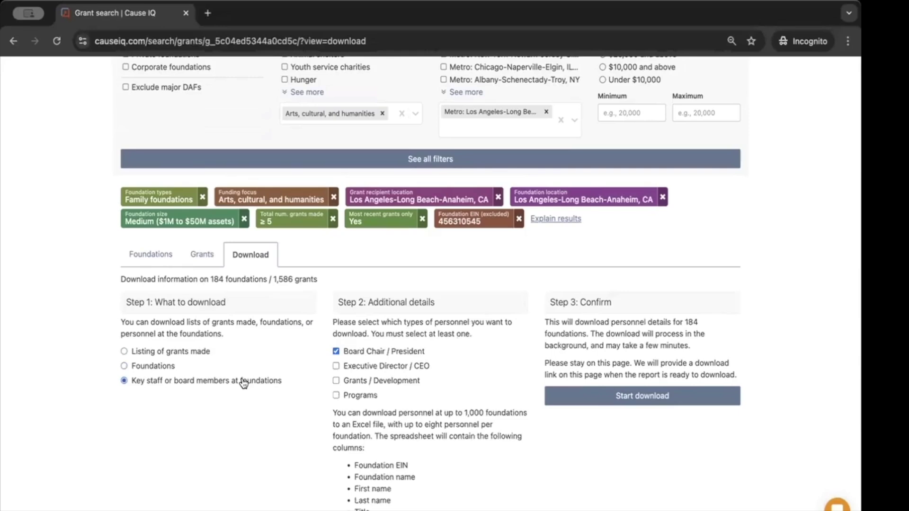
{"action": "scroll", "coordinate": [428, 419], "scroll_direction": "down", "scroll_amount": 2}
{"action": "scroll", "coordinate": [428, 420], "scroll_direction": "up", "scroll_amount": 1}
{"action": "scroll", "coordinate": [428, 420], "scroll_direction": "up", "scroll_amount": 1}
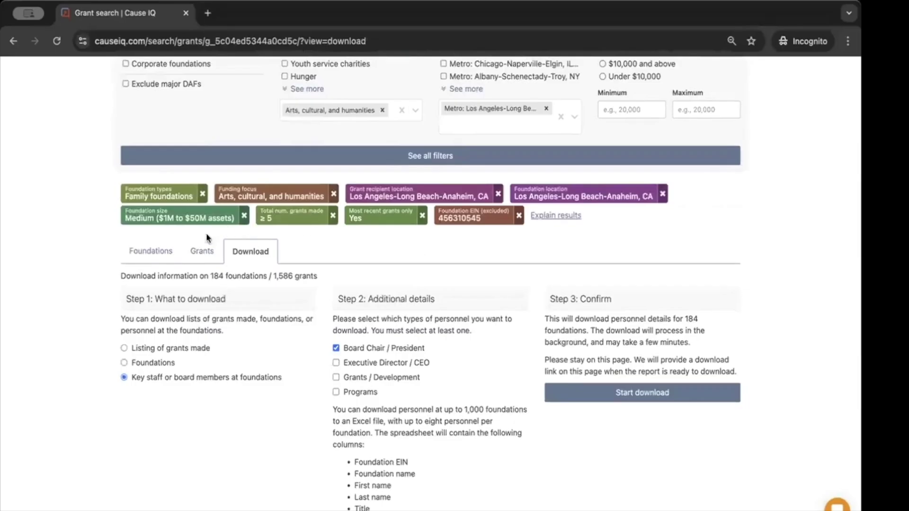
{"action": "scroll", "coordinate": [225, 291], "scroll_direction": "up", "scroll_amount": 1}
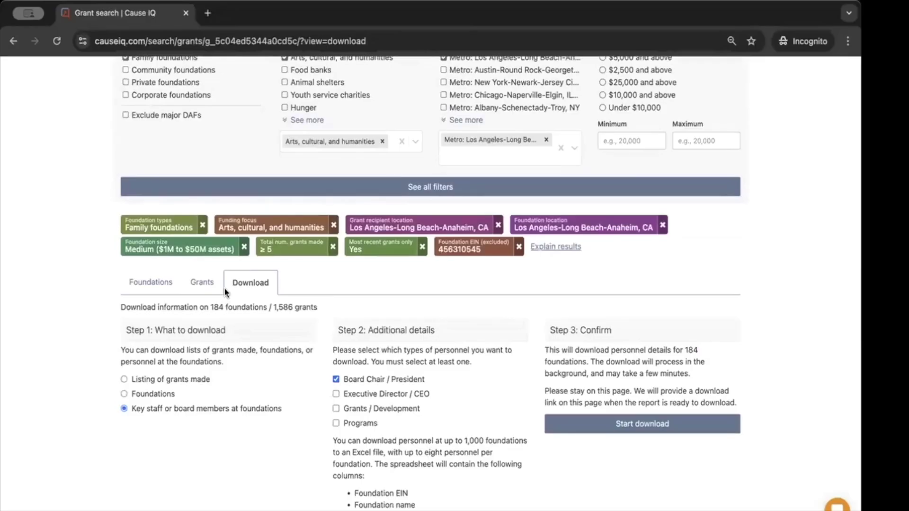
{"action": "scroll", "coordinate": [223, 289], "scroll_direction": "up", "scroll_amount": 3}
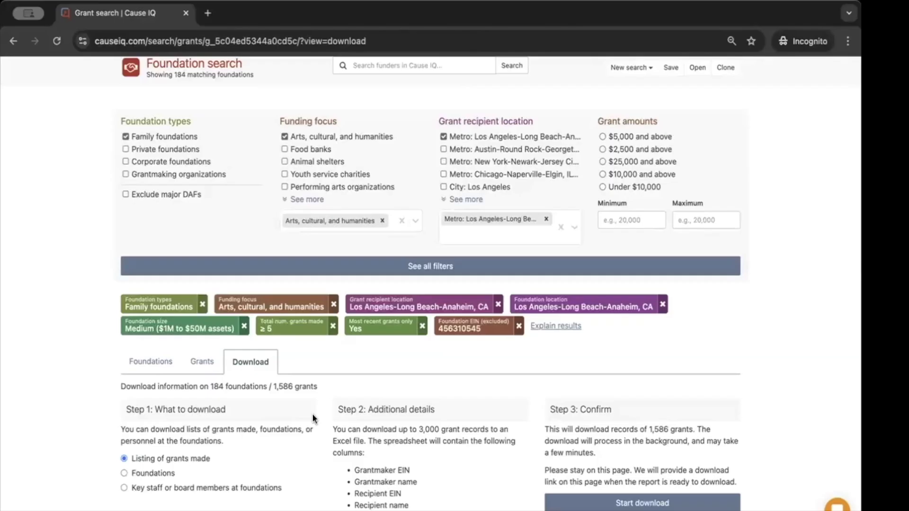
Leave 'Listing of grants made' as the download choice and return to the Grants list
{"action": "scroll", "coordinate": [312, 419], "scroll_direction": "up", "scroll_amount": 1}
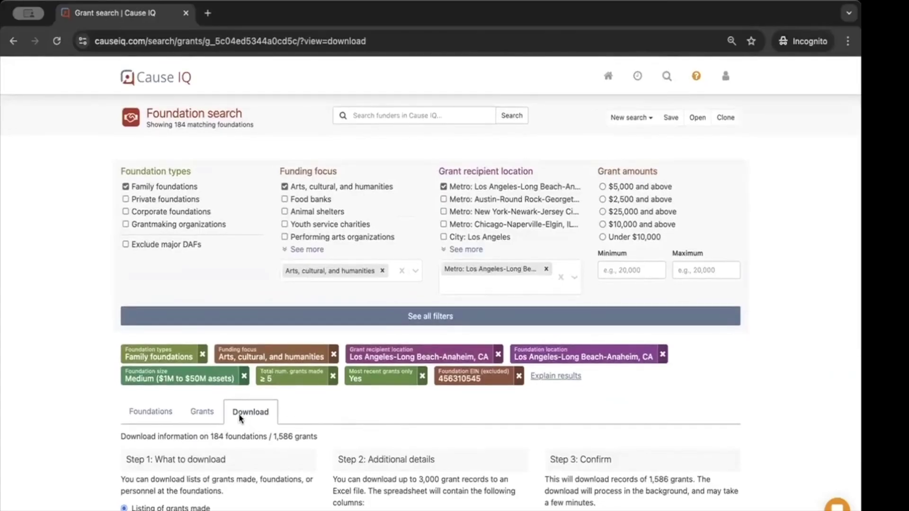
{"action": "left_click", "coordinate": [206, 416]}
Scroll down the grants list and open the Herb Alpert Foundation profile
{"action": "scroll", "coordinate": [208, 416], "scroll_direction": "down", "scroll_amount": 1}
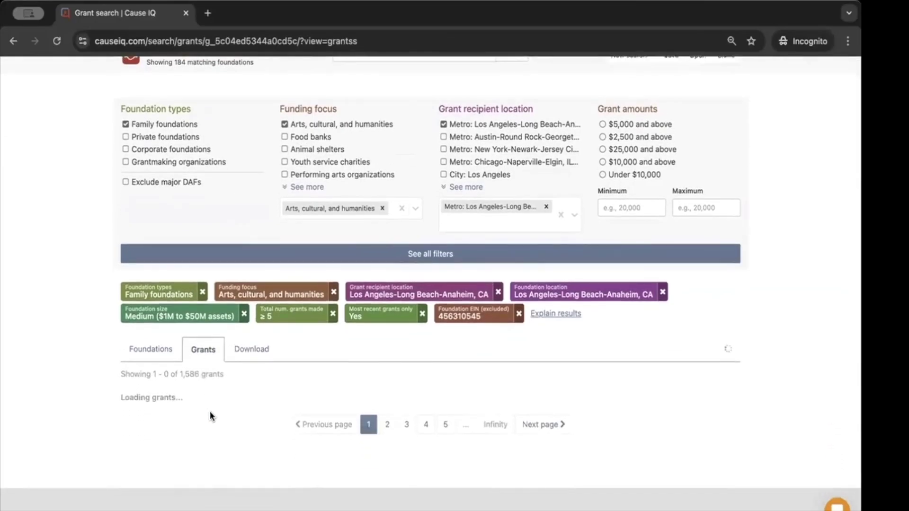
{"action": "scroll", "coordinate": [210, 417], "scroll_direction": "down", "scroll_amount": 1}
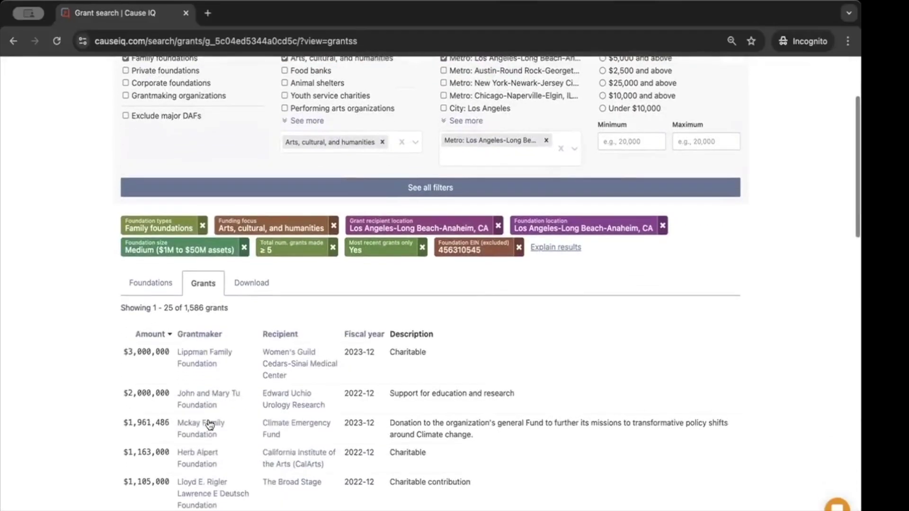
{"action": "scroll", "coordinate": [211, 365], "scroll_direction": "down", "scroll_amount": 1}
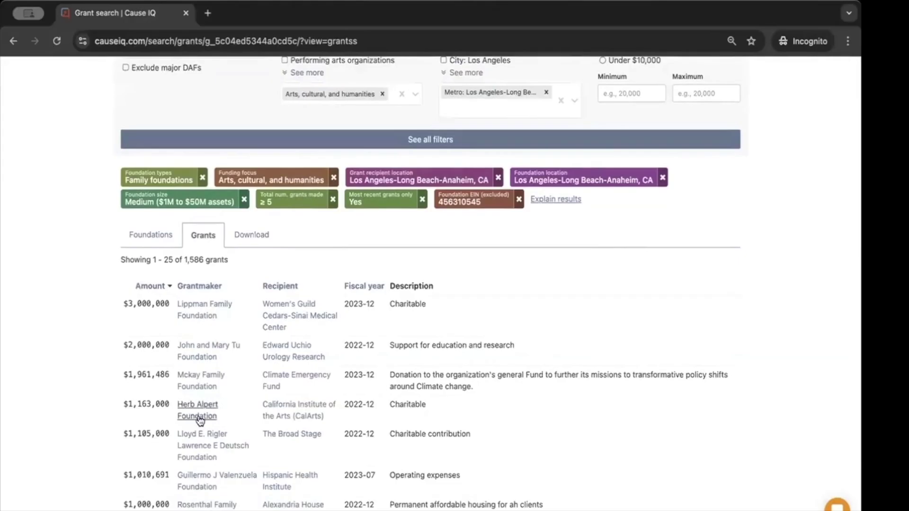
{"action": "left_click", "coordinate": [204, 417]}
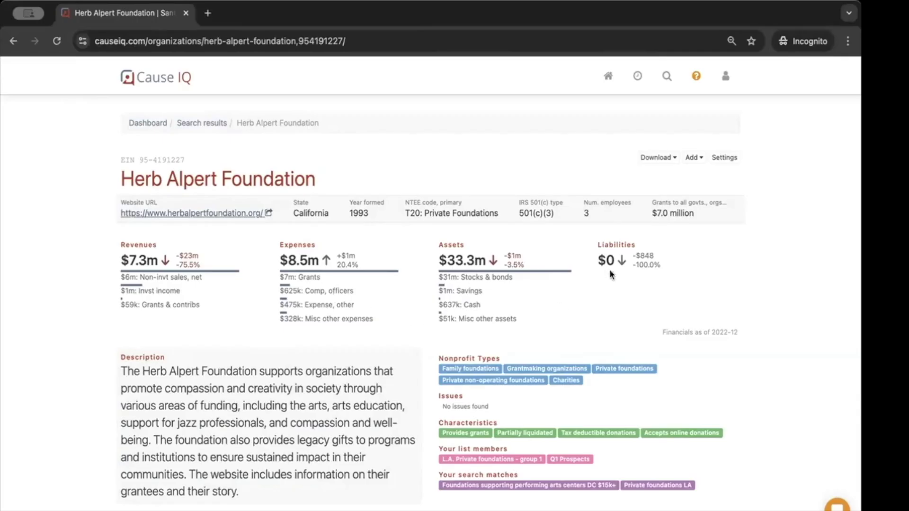
Scroll to 'Your activity' on the Herb Alpert Foundation profile and expand the new note box
{"action": "scroll", "coordinate": [378, 374], "scroll_direction": "down", "scroll_amount": 4}
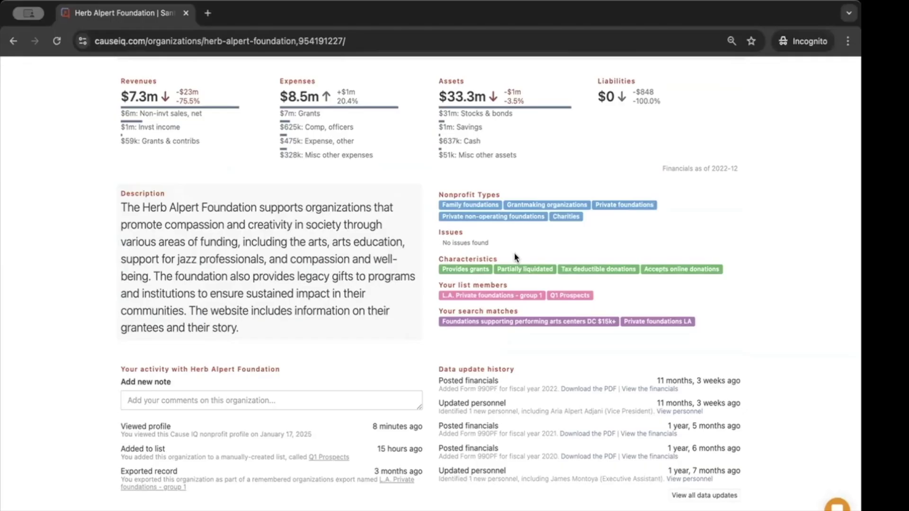
{"action": "scroll", "coordinate": [517, 263], "scroll_direction": "down", "scroll_amount": 2}
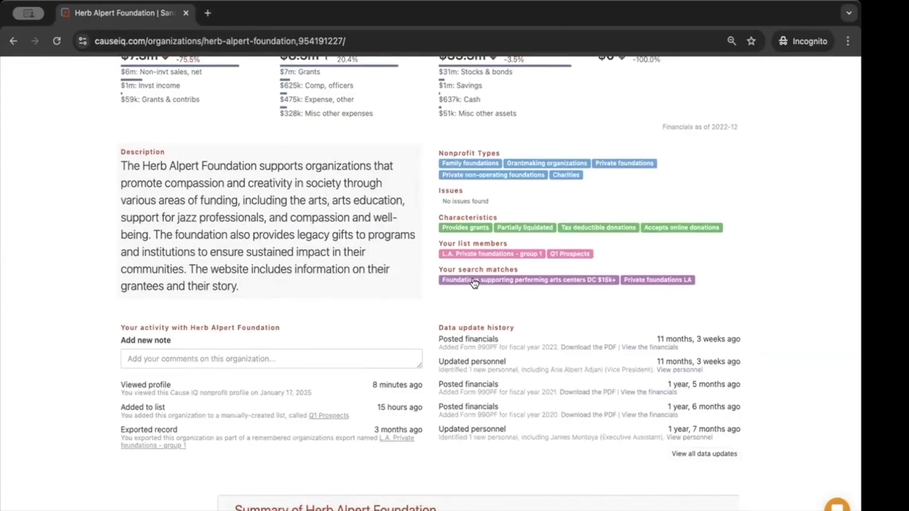
{"action": "scroll", "coordinate": [474, 284], "scroll_direction": "down", "scroll_amount": 3}
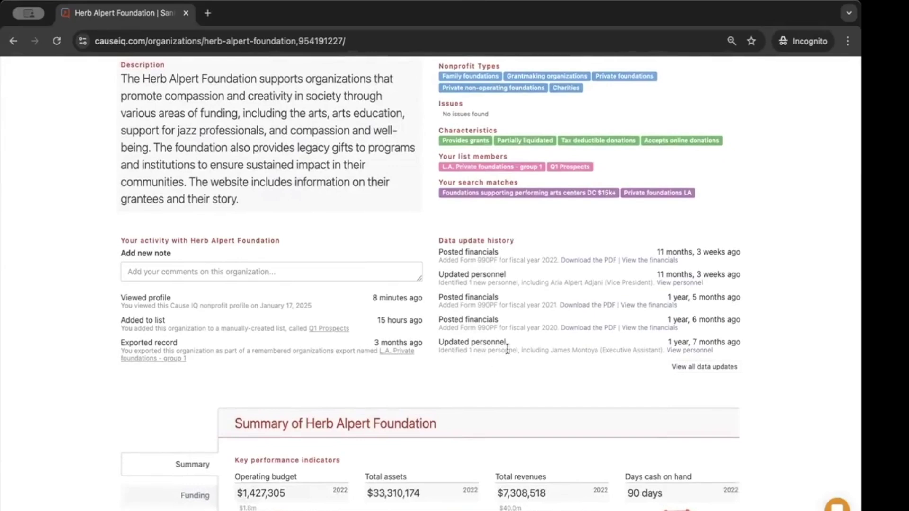
{"action": "left_click", "coordinate": [194, 271]}
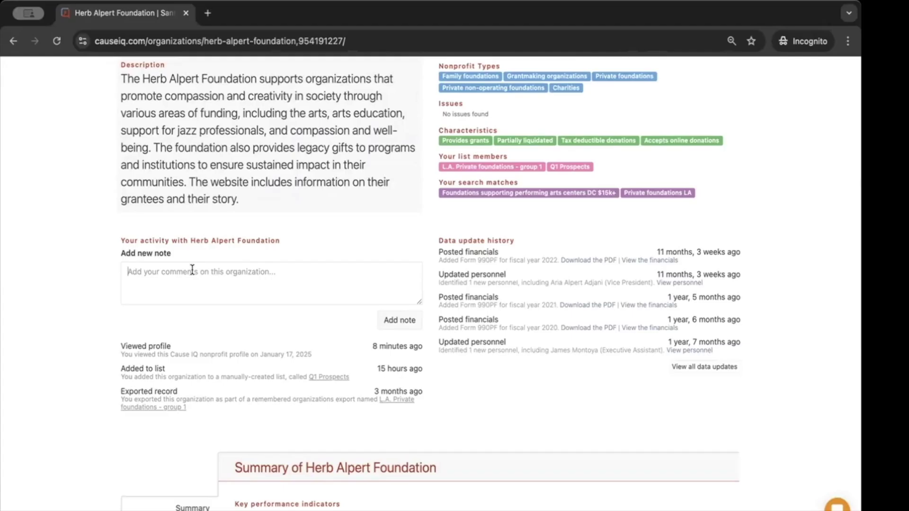
Add the note 'Let's take a closer look at this one for spring 2025.' to the profile
{"action": "left_click", "coordinate": [192, 271]}
{"action": "type", "text": "Let'"}
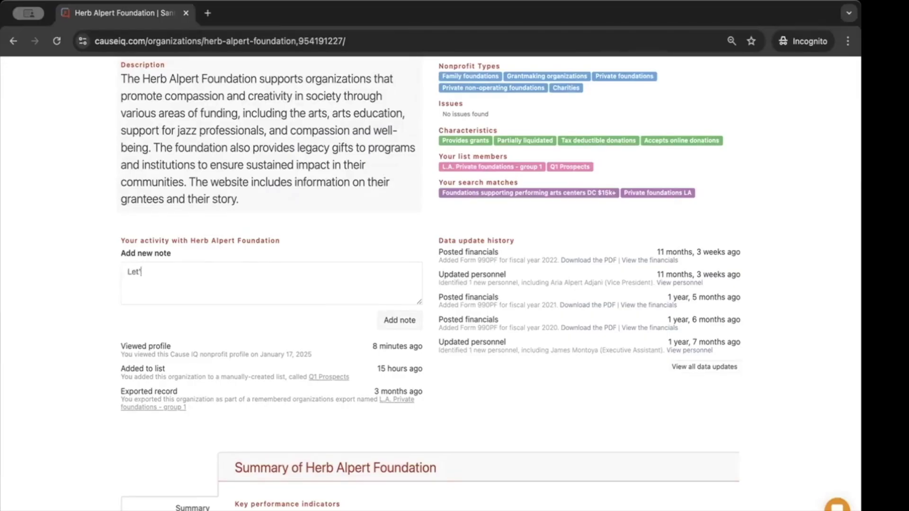
{"action": "type", "text": "s take a closer look at this one"}
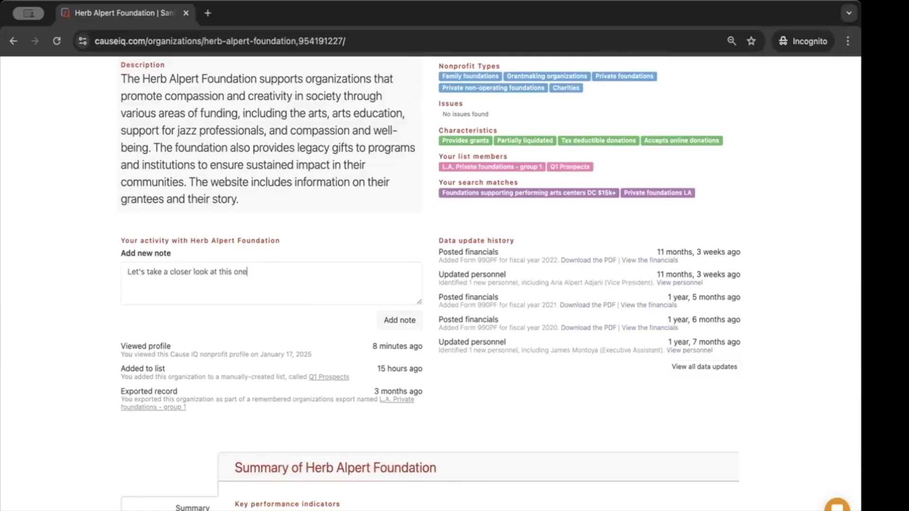
{"action": "type", "text": " for spring 2025."}
{"action": "left_click", "coordinate": [386, 321]}
{"action": "scroll", "coordinate": [229, 328], "scroll_direction": "down", "scroll_amount": 1}
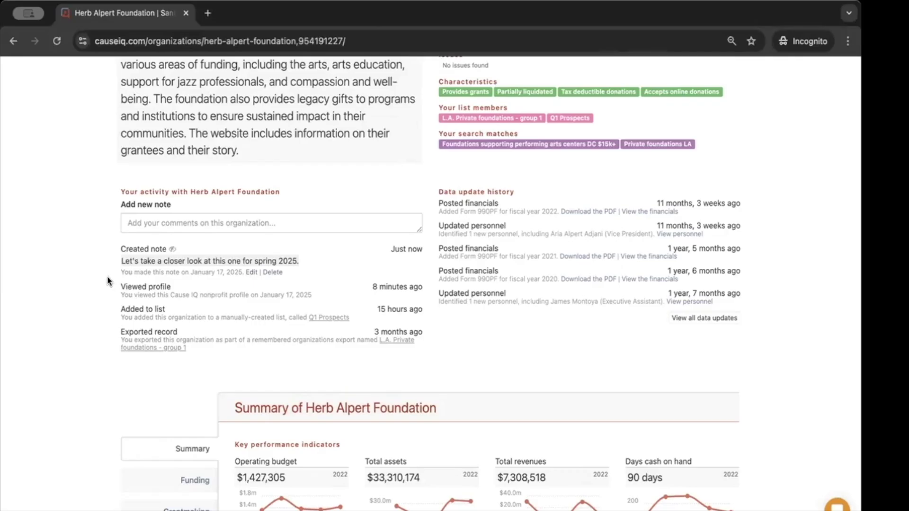
Open Grantmaking and highlight the 85 grants and the $25,000 median grant
{"action": "scroll", "coordinate": [111, 294], "scroll_direction": "down", "scroll_amount": 6}
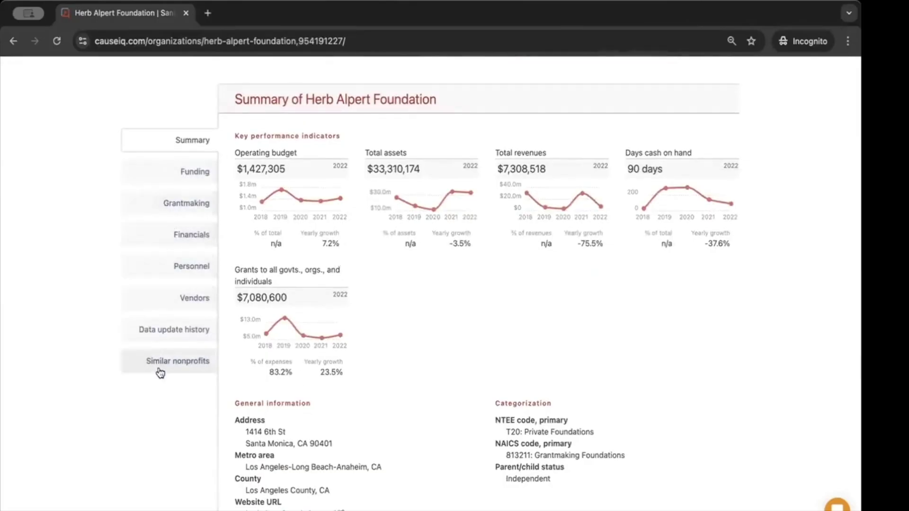
{"action": "left_click", "coordinate": [161, 207]}
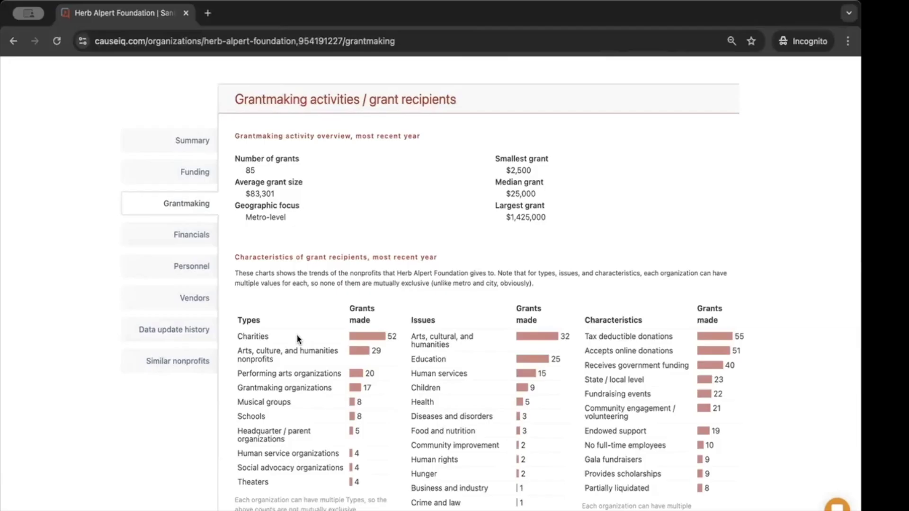
{"action": "scroll", "coordinate": [296, 334], "scroll_direction": "down", "scroll_amount": 1}
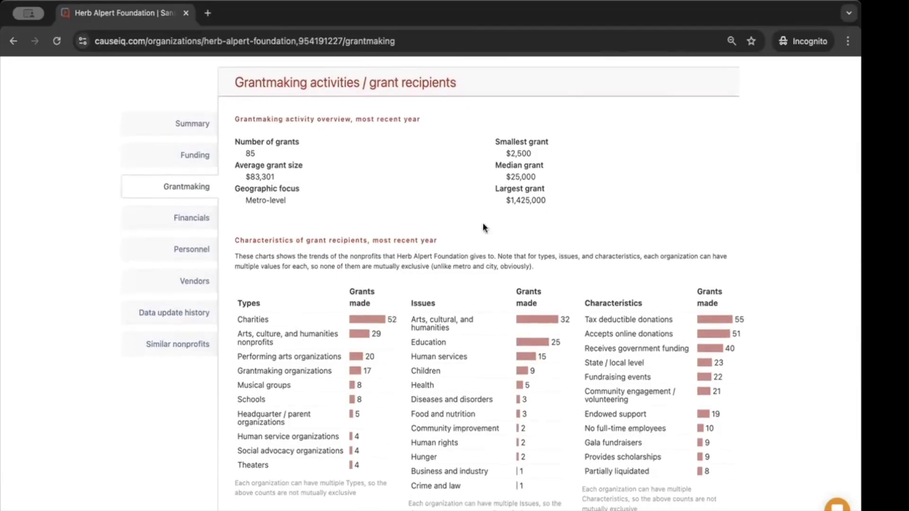
{"action": "scroll", "coordinate": [420, 189], "scroll_direction": "down", "scroll_amount": 1}
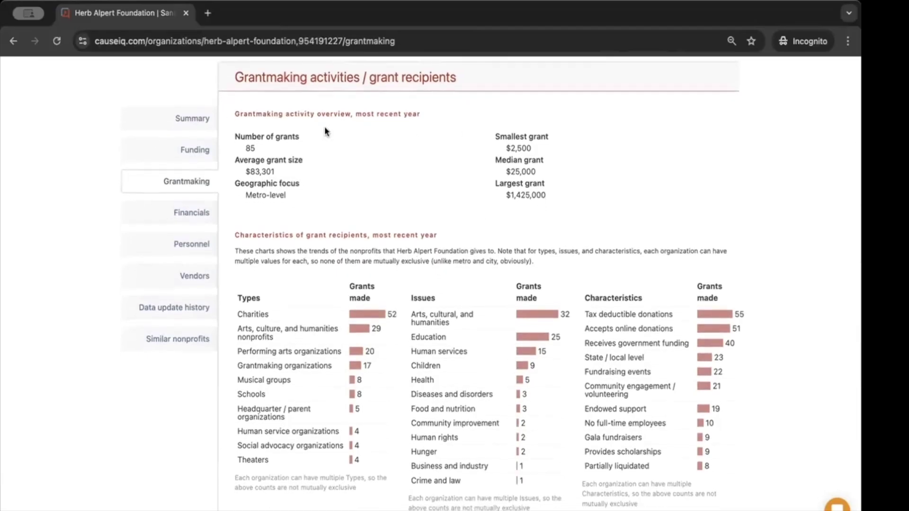
{"action": "left_click_drag", "start_coordinate": [257, 150], "coordinate": [245, 151]}
{"action": "left_click_drag", "start_coordinate": [539, 172], "coordinate": [505, 171]}
Scroll through the recipient breakdowns by type, state, metro and NTEE, with California leading at 41
{"action": "scroll", "coordinate": [361, 377], "scroll_direction": "down", "scroll_amount": 3}
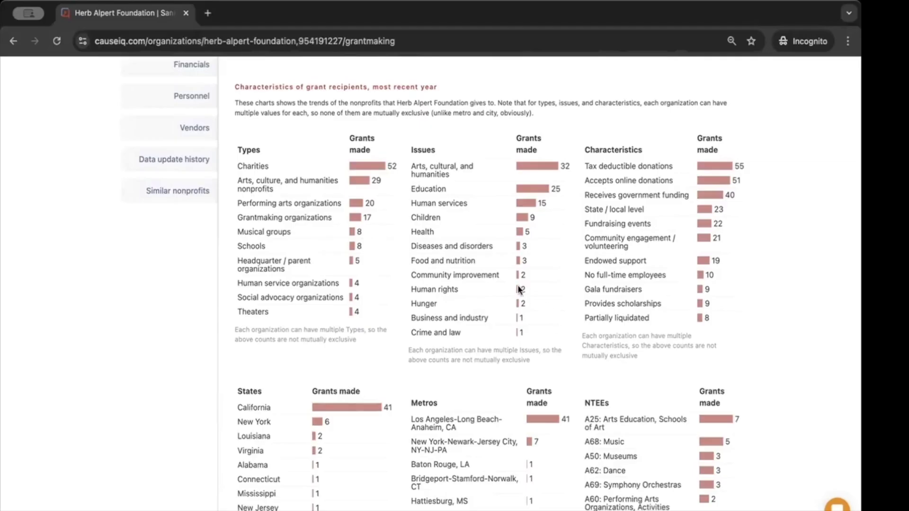
{"action": "scroll", "coordinate": [520, 294], "scroll_direction": "down", "scroll_amount": 1}
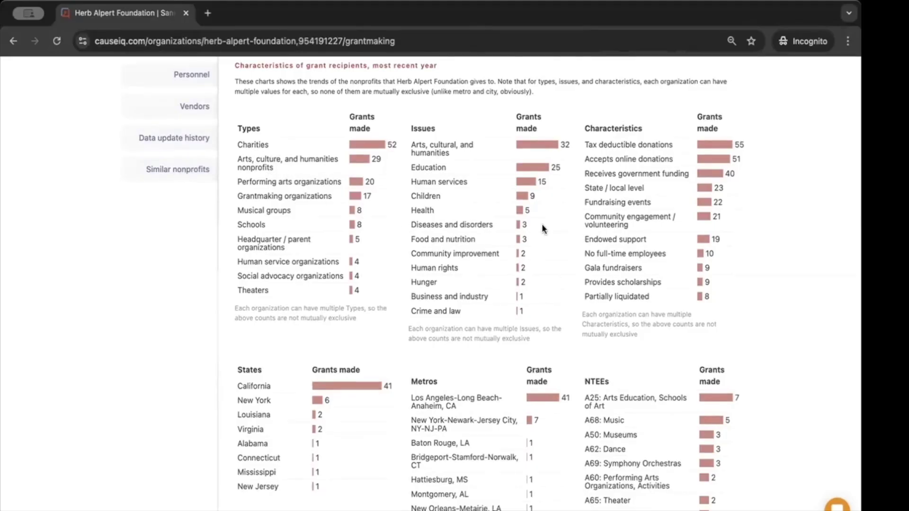
{"action": "scroll", "coordinate": [542, 223], "scroll_direction": "down", "scroll_amount": 2}
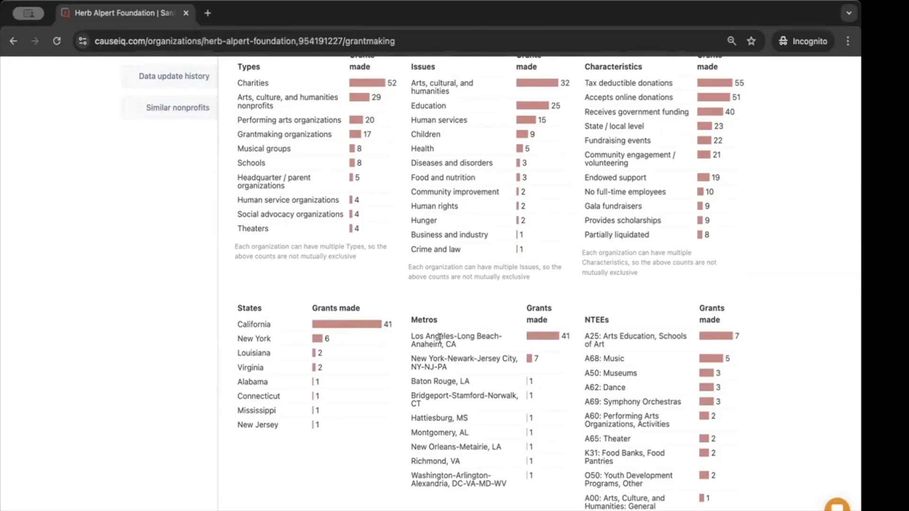
{"action": "scroll", "coordinate": [637, 337], "scroll_direction": "down", "scroll_amount": 1}
{"action": "scroll", "coordinate": [636, 337], "scroll_direction": "down", "scroll_amount": 4}
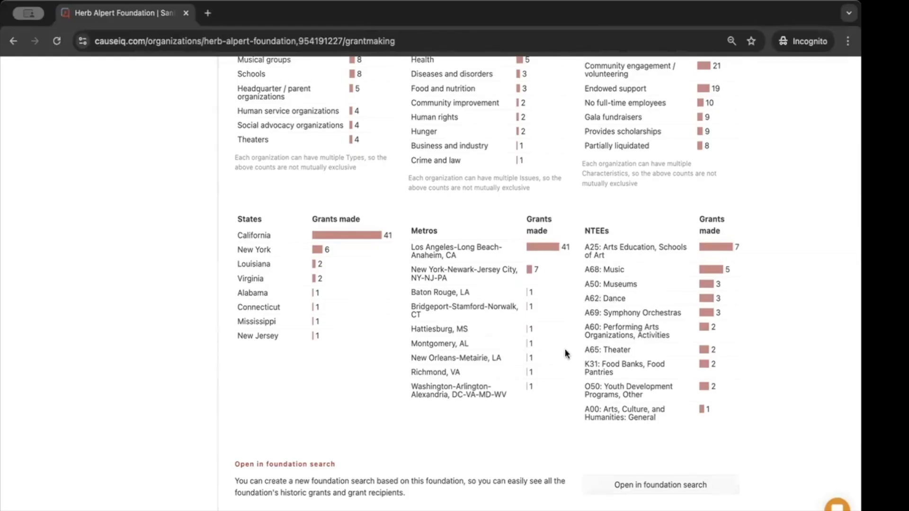
{"action": "scroll", "coordinate": [565, 352], "scroll_direction": "down", "scroll_amount": 4}
Review California Institute of the Arts' year-by-year grant details in the listing, then close them
{"action": "scroll", "coordinate": [564, 349], "scroll_direction": "down", "scroll_amount": 5}
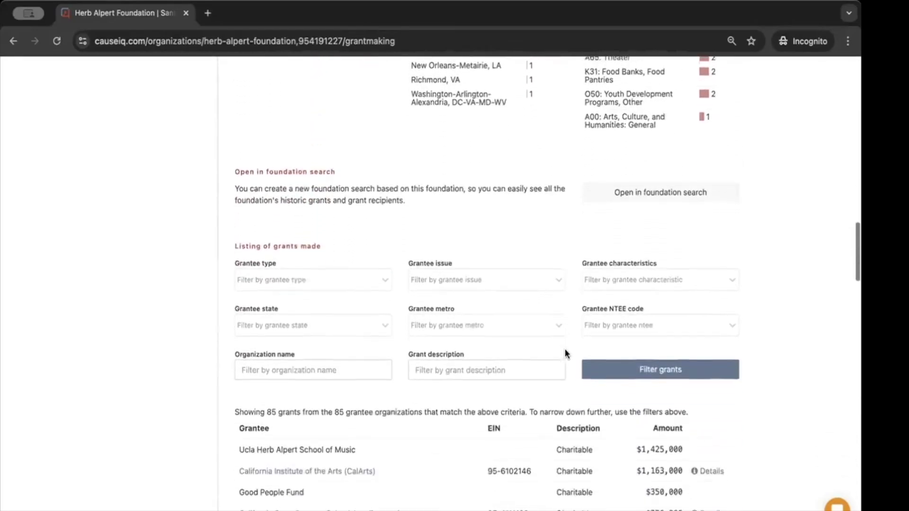
{"action": "scroll", "coordinate": [406, 371], "scroll_direction": "down", "scroll_amount": 2}
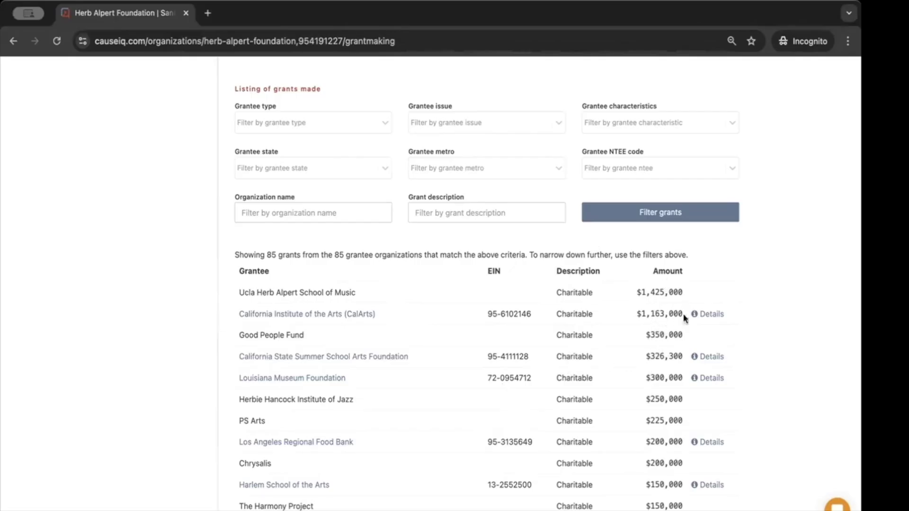
{"action": "left_click", "coordinate": [708, 315]}
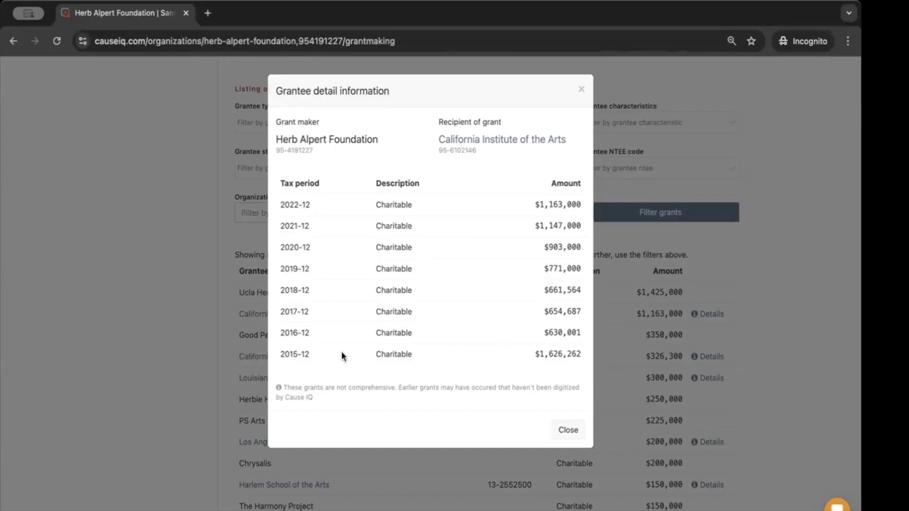
{"action": "left_click", "coordinate": [569, 430]}
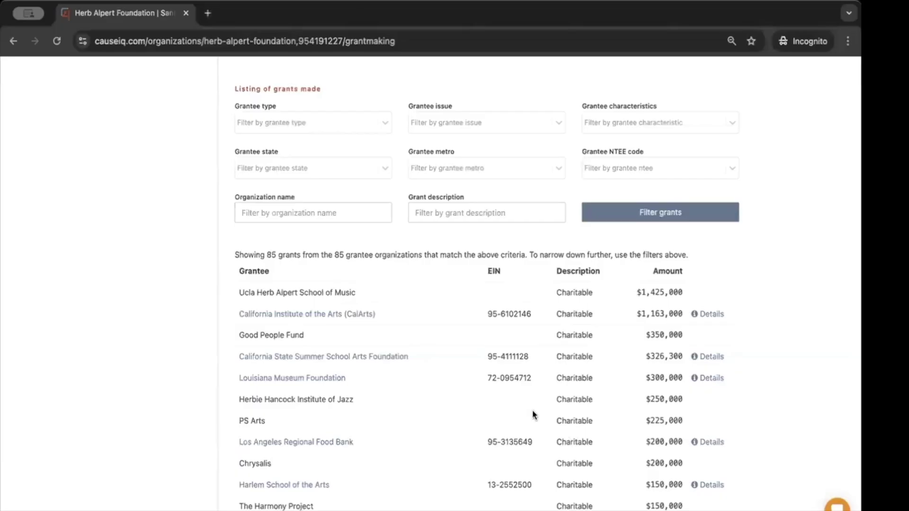
{"action": "scroll", "coordinate": [533, 415], "scroll_direction": "up", "scroll_amount": 1}
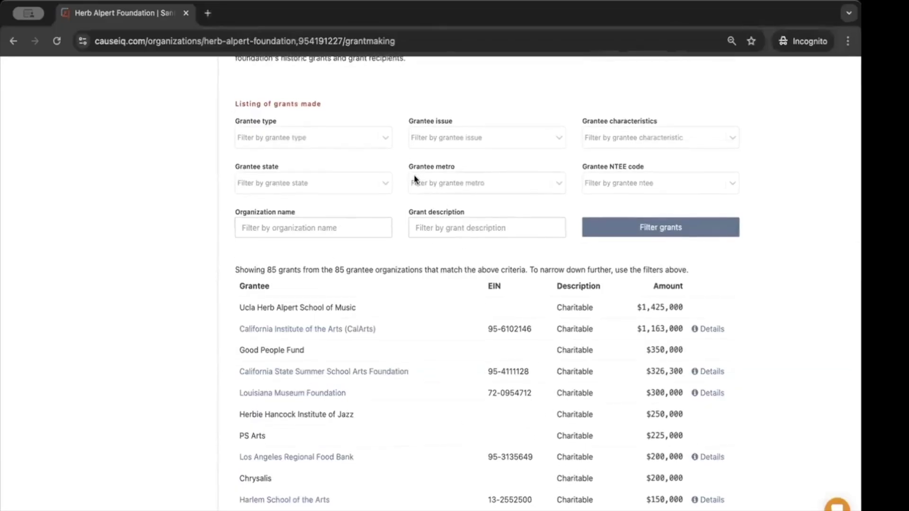
Filter the grants listing to Arts, culture, and humanities nonprofits as grantee type
{"action": "left_click", "coordinate": [284, 137]}
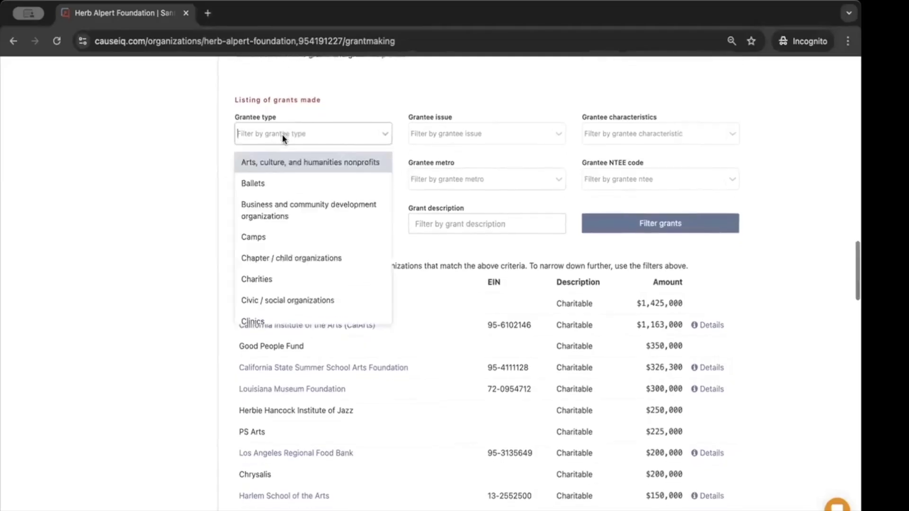
{"action": "scroll", "coordinate": [283, 138], "scroll_direction": "up", "scroll_amount": 2}
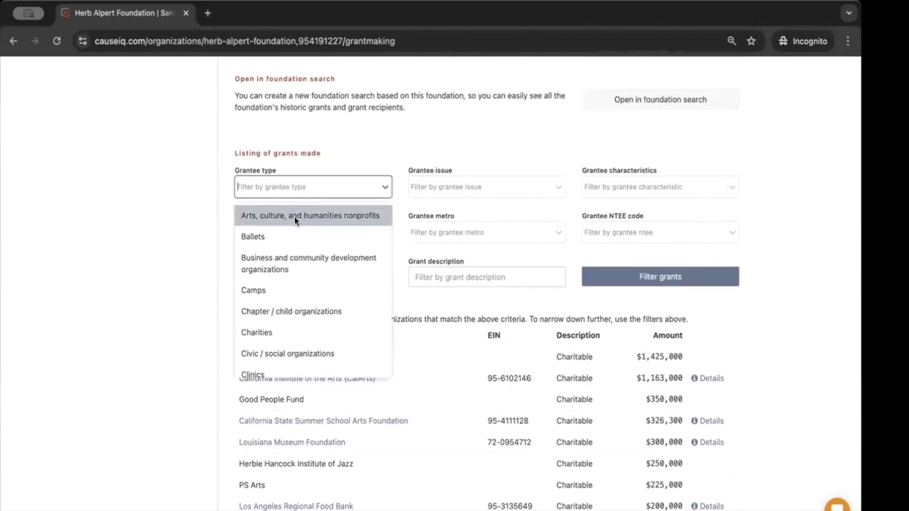
{"action": "left_click", "coordinate": [294, 214]}
{"action": "left_click", "coordinate": [645, 277]}
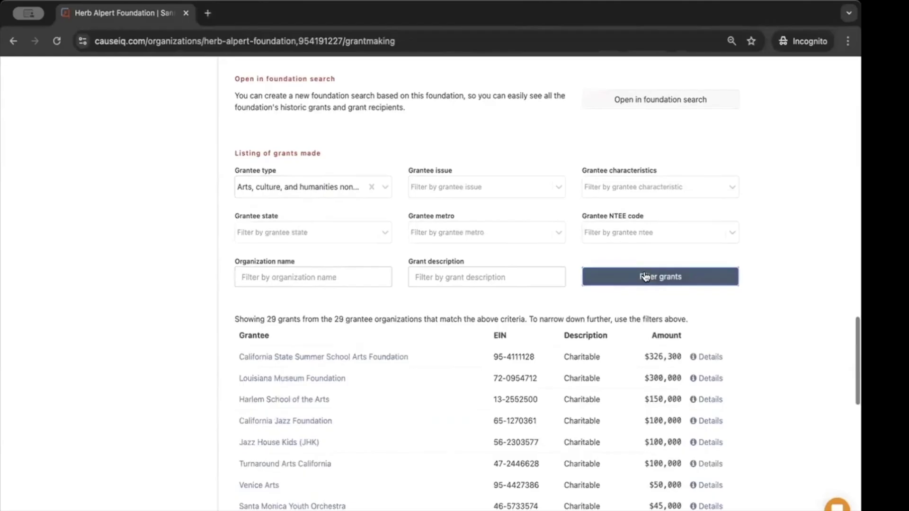
Add the Los Angeles-Long Beach-Anaheim grantee metro filter and review the 22 remaining grants
{"action": "left_click", "coordinate": [463, 236]}
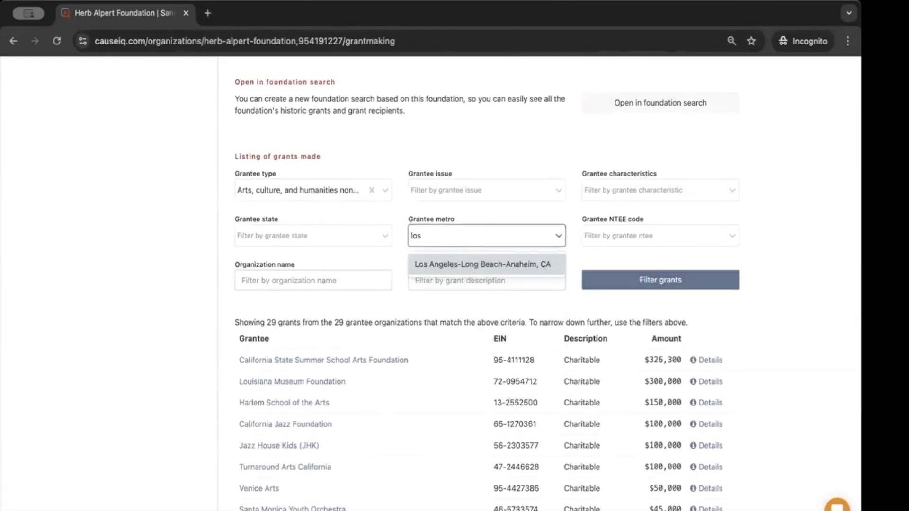
{"action": "left_click", "coordinate": [526, 268]}
{"action": "left_click", "coordinate": [614, 283]}
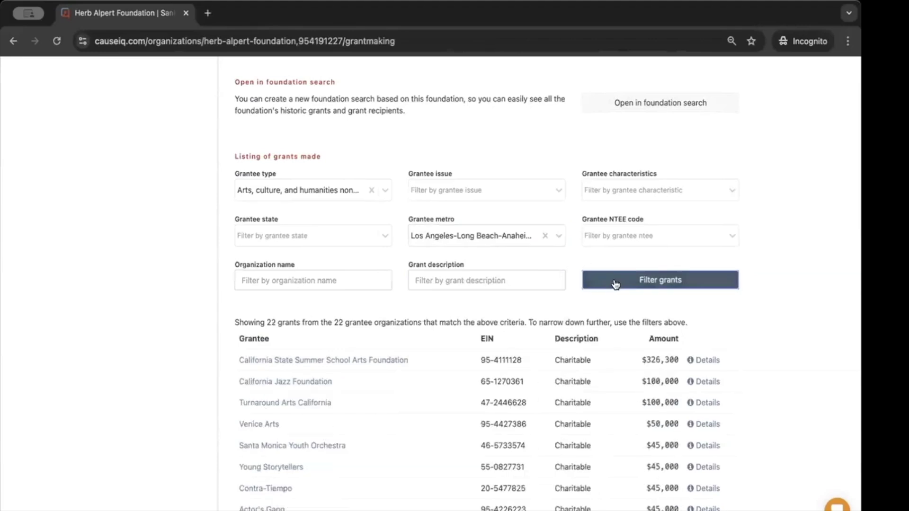
{"action": "scroll", "coordinate": [340, 382], "scroll_direction": "down", "scroll_amount": 3}
{"action": "scroll", "coordinate": [338, 379], "scroll_direction": "down", "scroll_amount": 3}
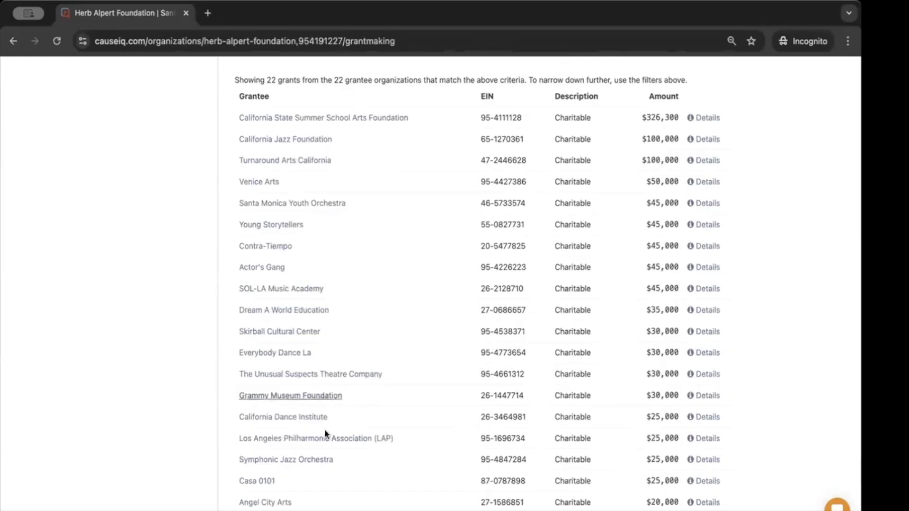
{"action": "scroll", "coordinate": [416, 376], "scroll_direction": "up", "scroll_amount": 1}
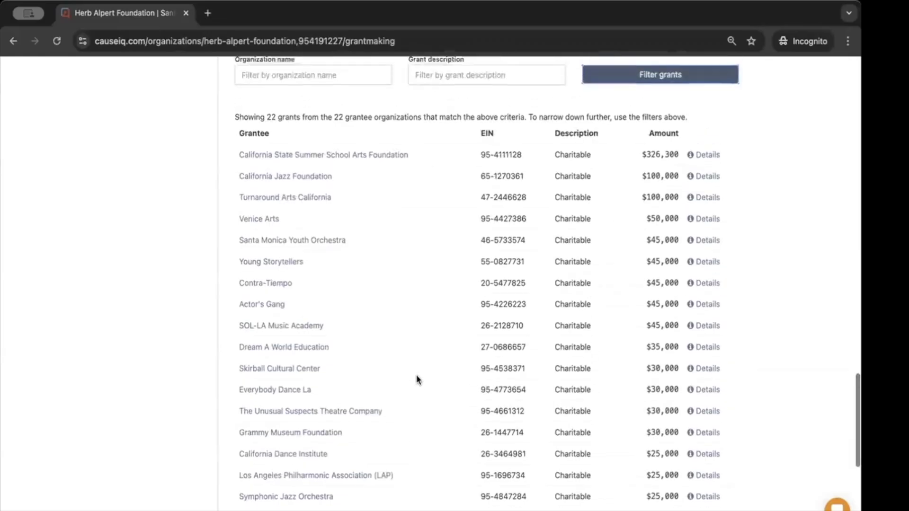
{"action": "scroll", "coordinate": [417, 379], "scroll_direction": "down", "scroll_amount": 4}
{"action": "scroll", "coordinate": [416, 379], "scroll_direction": "up", "scroll_amount": 5}
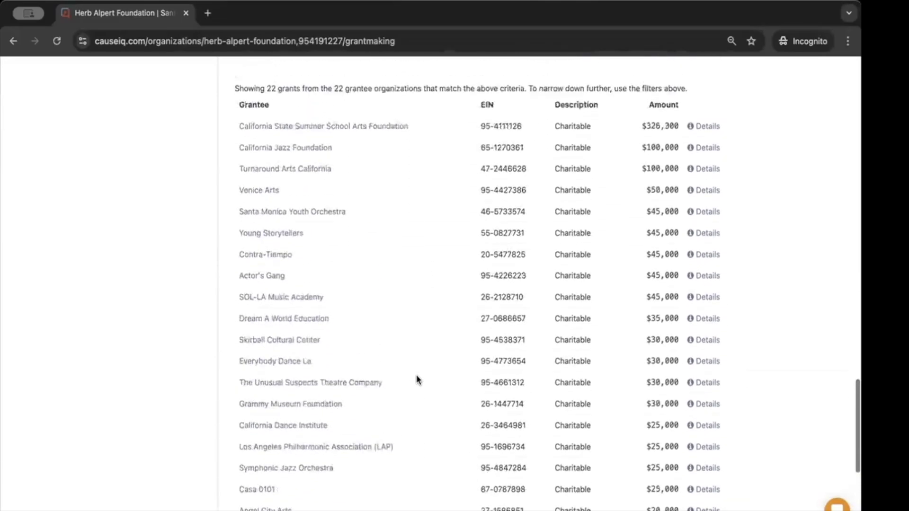
{"action": "scroll", "coordinate": [417, 379], "scroll_direction": "up", "scroll_amount": 8}
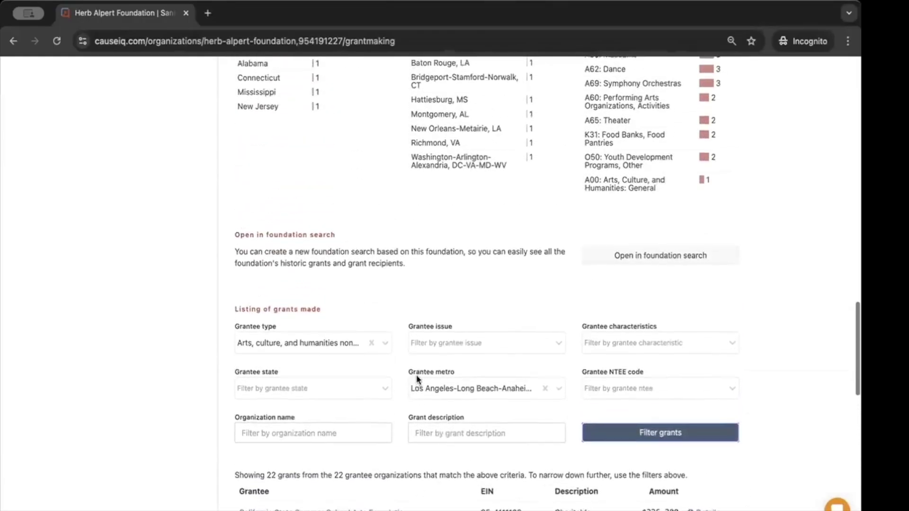
{"action": "scroll", "coordinate": [418, 379], "scroll_direction": "up", "scroll_amount": 7}
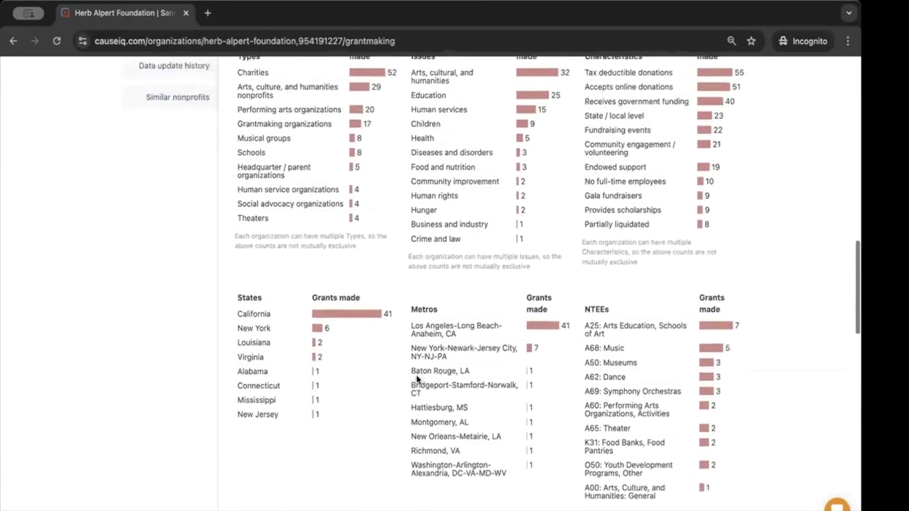
{"action": "scroll", "coordinate": [416, 374], "scroll_direction": "up", "scroll_amount": 3}
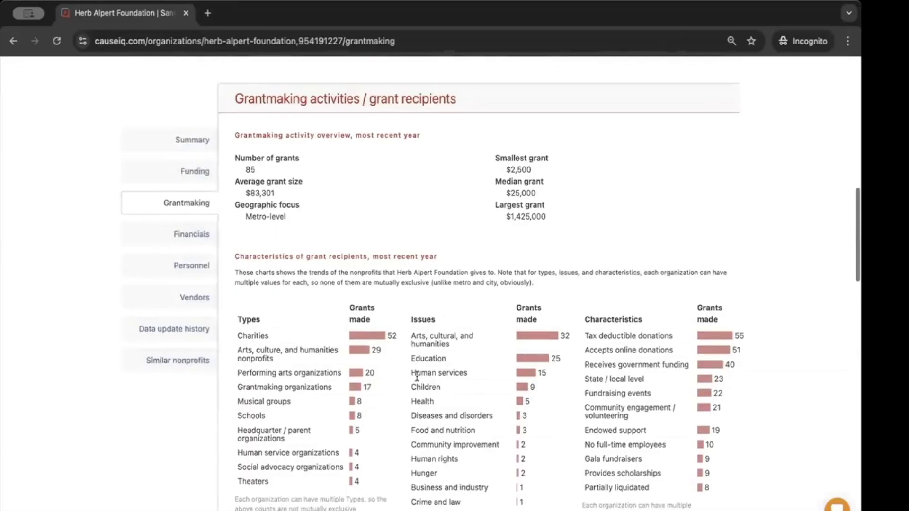
View key personnel and board members, then show the One-pager PDF and Excel report options
{"action": "left_click", "coordinate": [168, 266]}
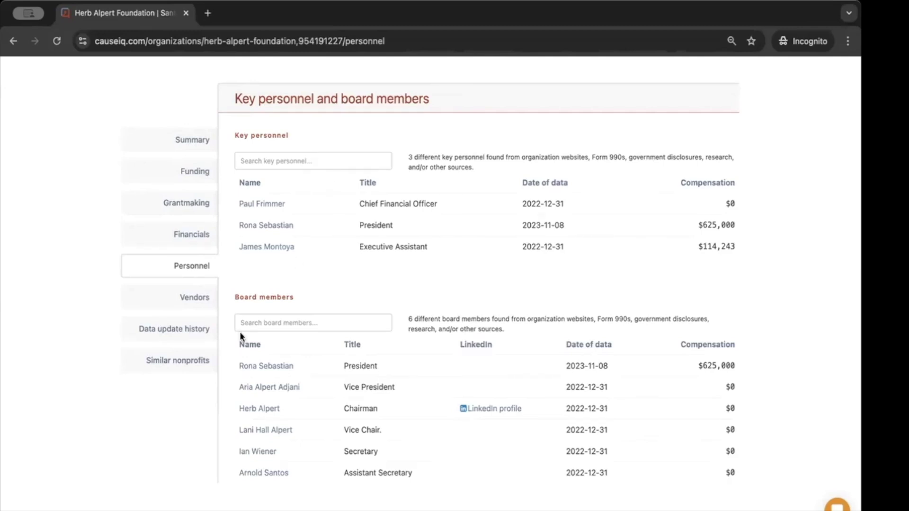
{"action": "scroll", "coordinate": [423, 354], "scroll_direction": "up", "scroll_amount": 7}
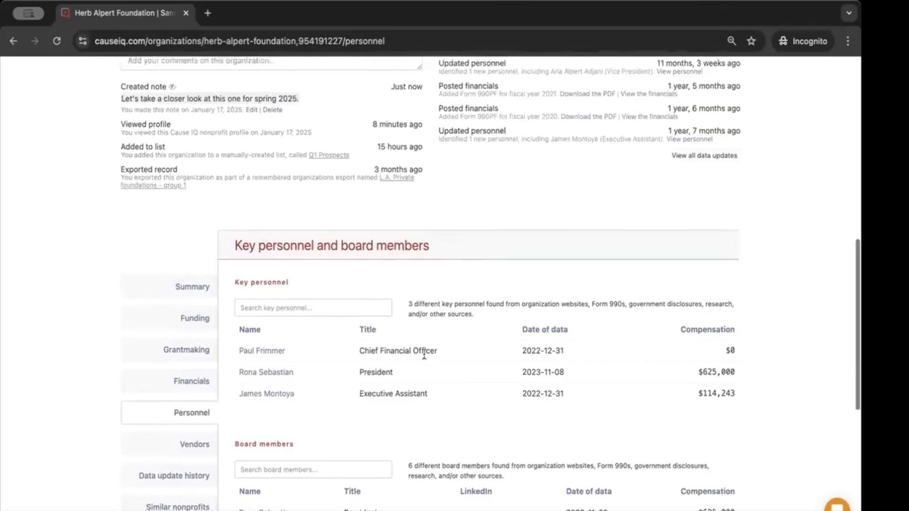
{"action": "scroll", "coordinate": [424, 353], "scroll_direction": "up", "scroll_amount": 7}
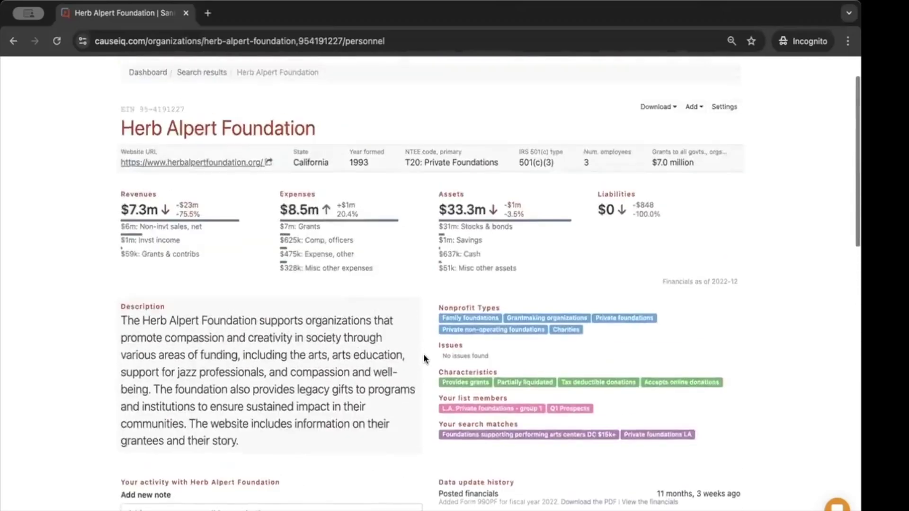
{"action": "left_click", "coordinate": [654, 159]}
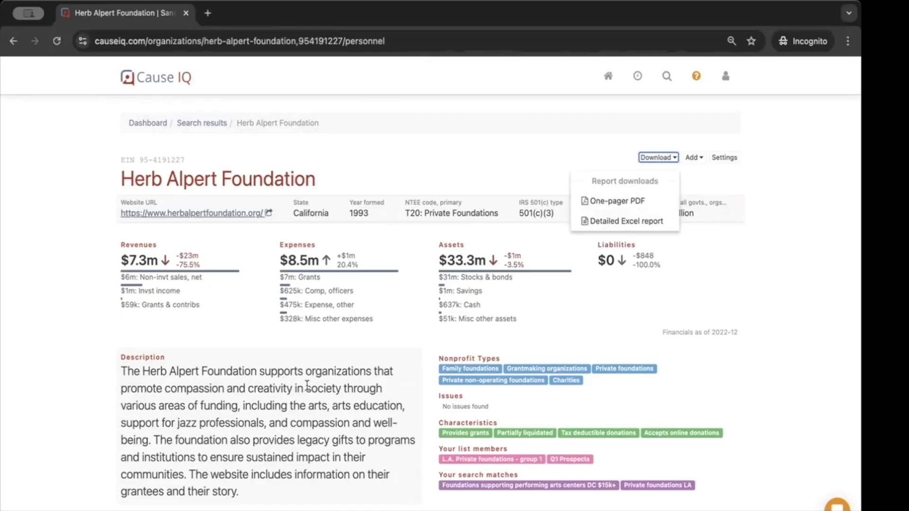
{"action": "scroll", "coordinate": [308, 390], "scroll_direction": "down", "scroll_amount": 3}
{"action": "scroll", "coordinate": [309, 394], "scroll_direction": "down", "scroll_amount": 8}
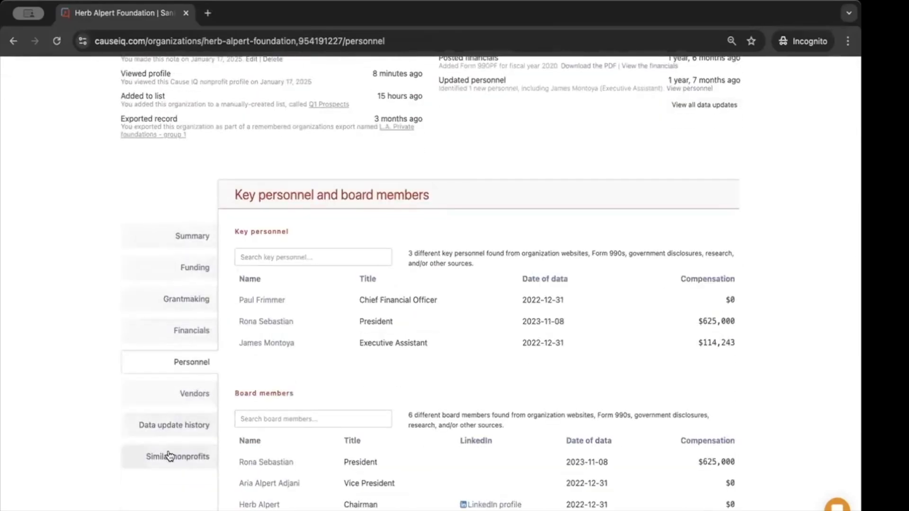
{"action": "left_click", "coordinate": [194, 227]}
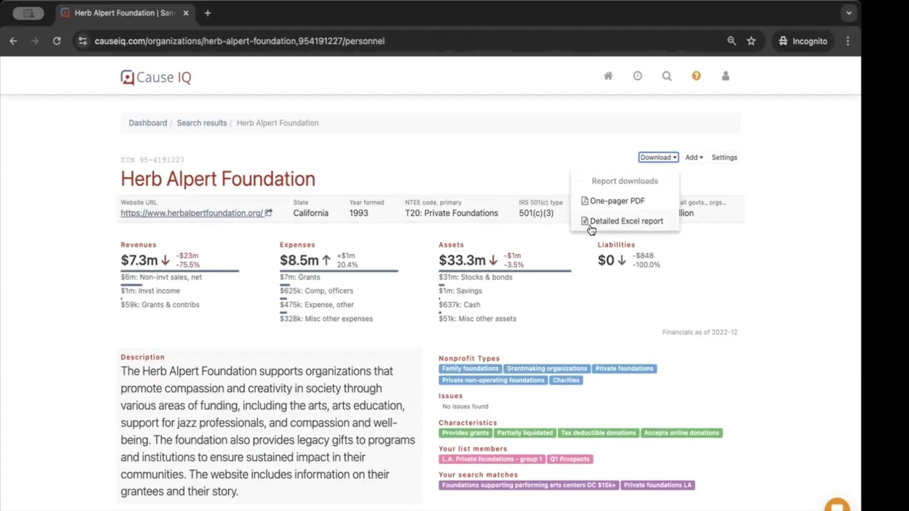
{"action": "left_click", "coordinate": [237, 338]}
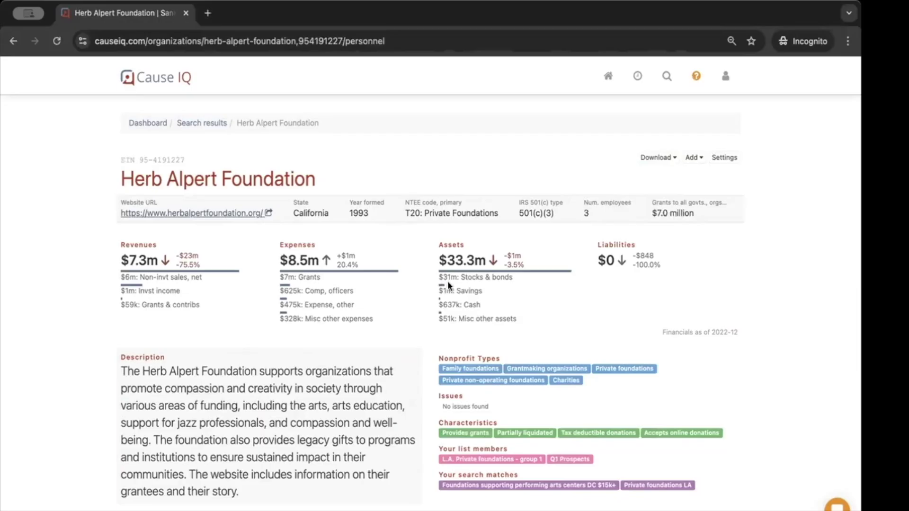
{"action": "scroll", "coordinate": [655, 235], "scroll_direction": "down", "scroll_amount": 1}
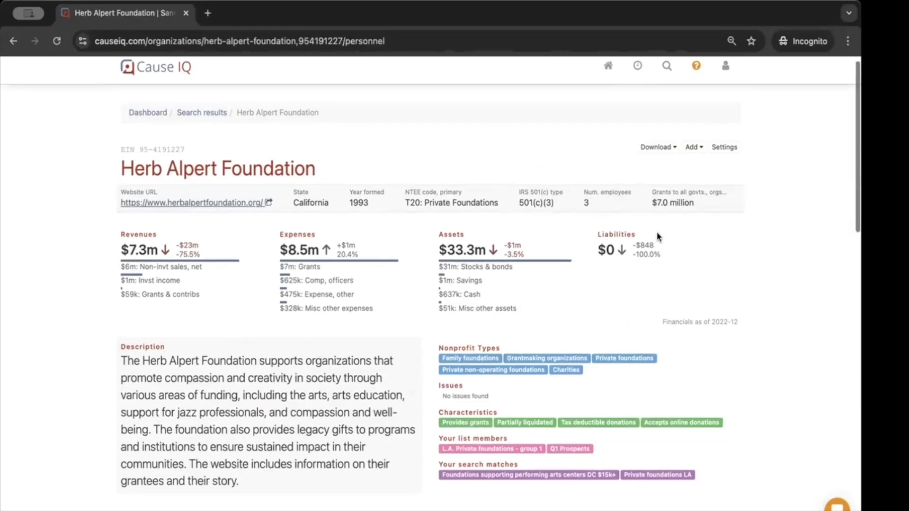
{"action": "scroll", "coordinate": [692, 199], "scroll_direction": "up", "scroll_amount": 1}
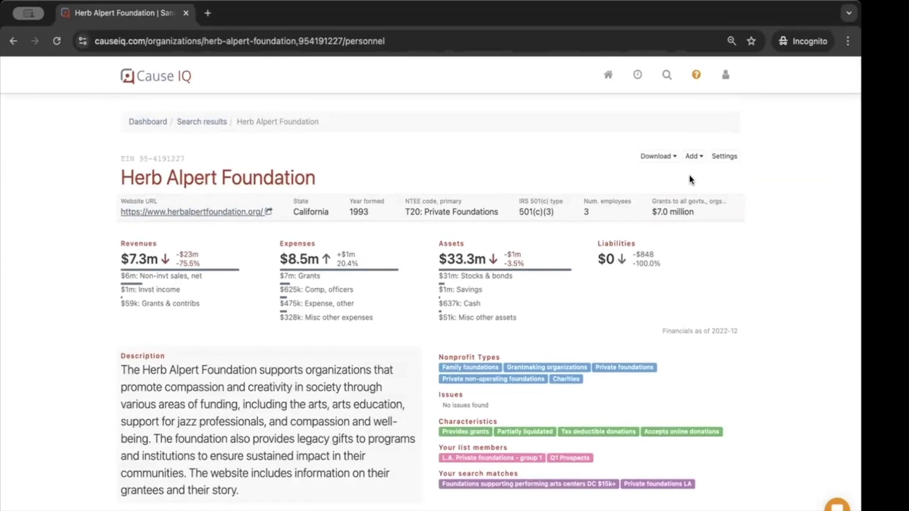
{"action": "left_click", "coordinate": [692, 158]}
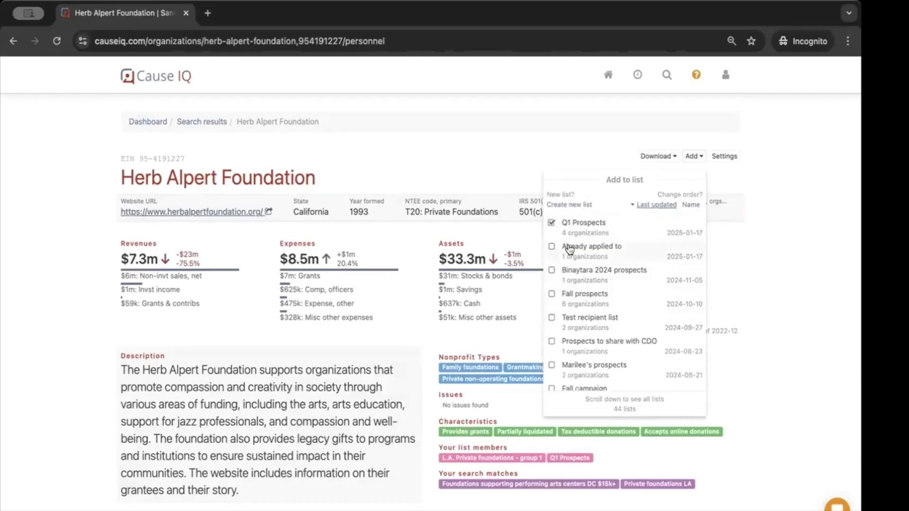
{"action": "left_click", "coordinate": [578, 205]}
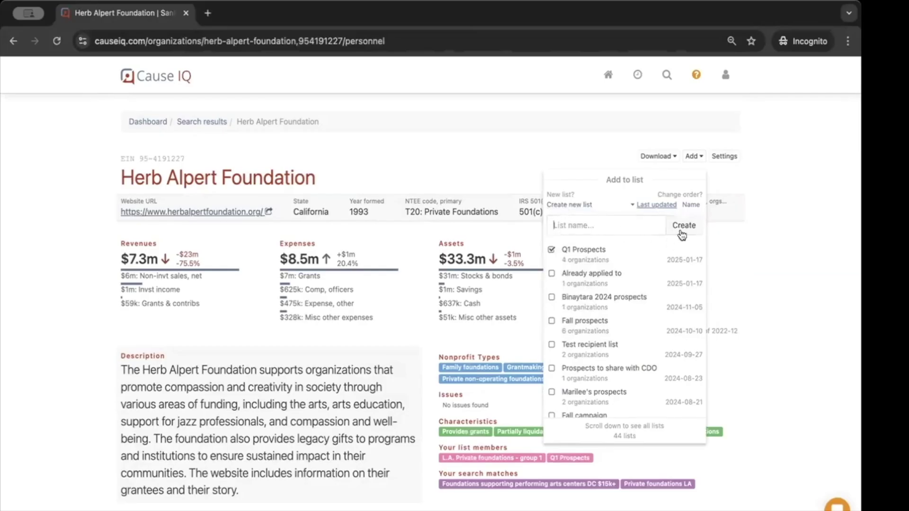
{"action": "left_click", "coordinate": [490, 195]}
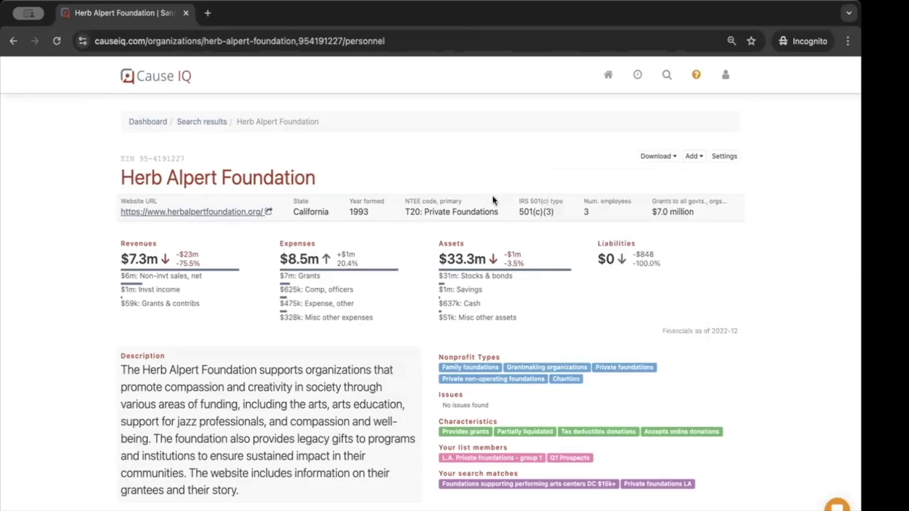
{"action": "scroll", "coordinate": [492, 195], "scroll_direction": "down", "scroll_amount": 3}
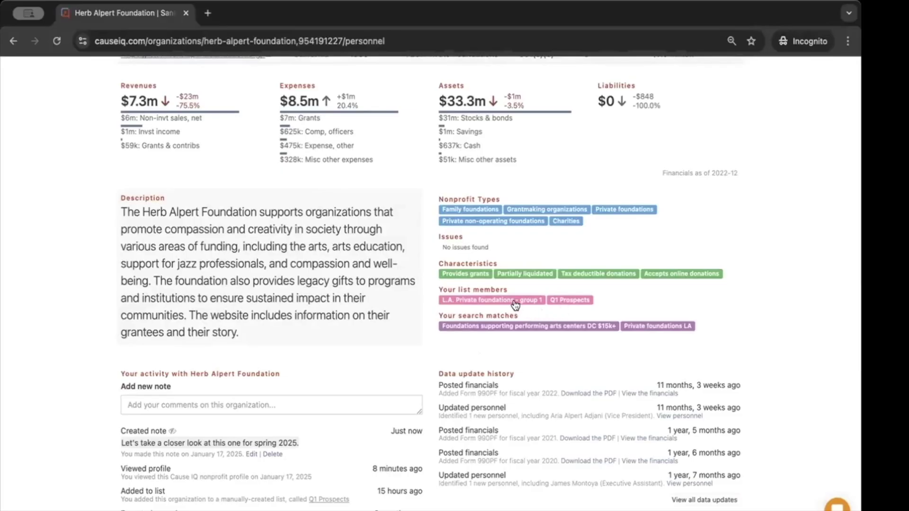
Show the grantmaking tables by state, metro and NTEE, then open the grants in foundation search
{"action": "scroll", "coordinate": [515, 304], "scroll_direction": "up", "scroll_amount": 4}
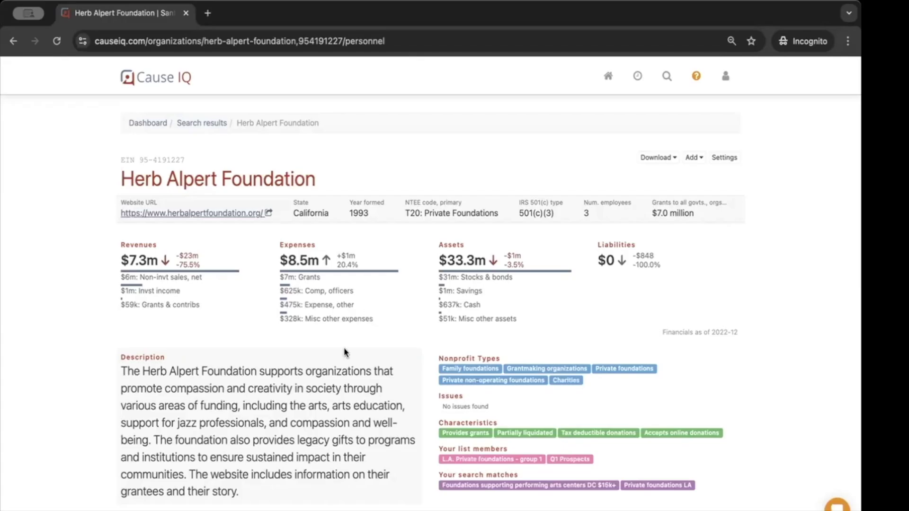
{"action": "scroll", "coordinate": [341, 348], "scroll_direction": "down", "scroll_amount": 8}
{"action": "scroll", "coordinate": [342, 345], "scroll_direction": "down", "scroll_amount": 3}
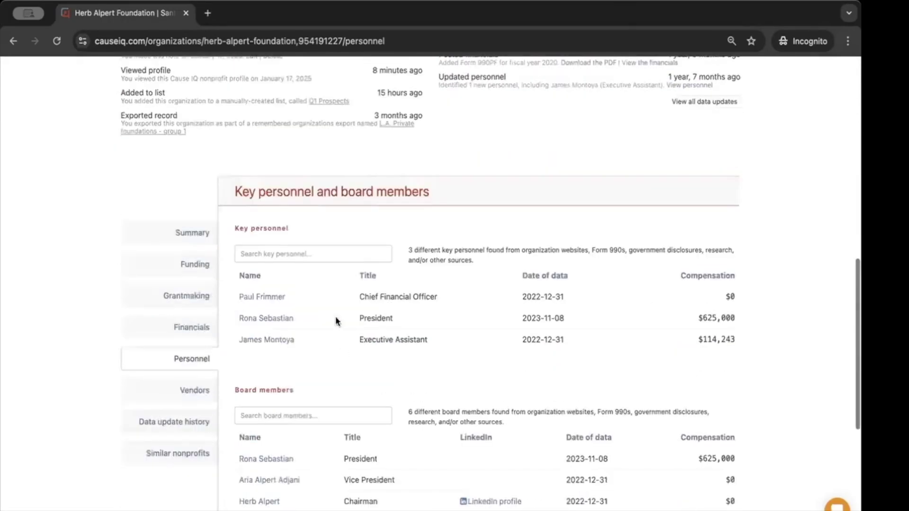
{"action": "left_click", "coordinate": [158, 299]}
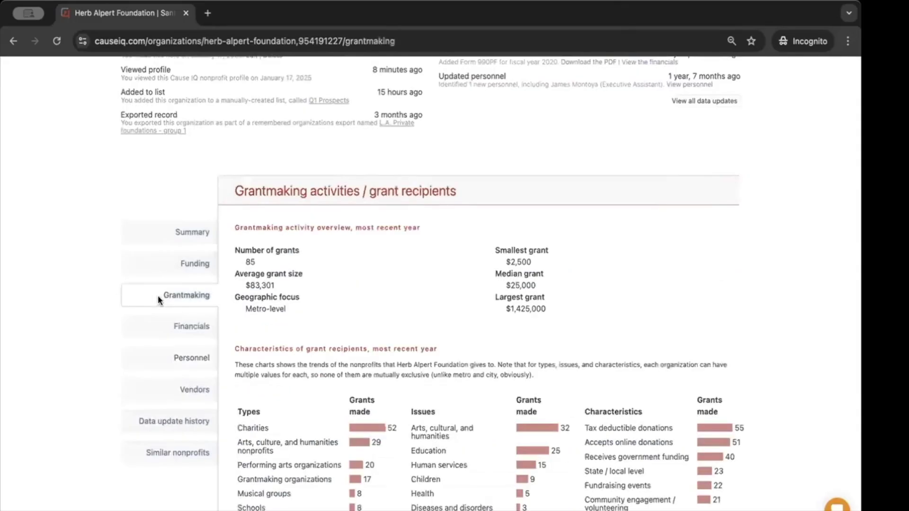
{"action": "scroll", "coordinate": [364, 383], "scroll_direction": "down", "scroll_amount": 4}
{"action": "scroll", "coordinate": [366, 386], "scroll_direction": "down", "scroll_amount": 10}
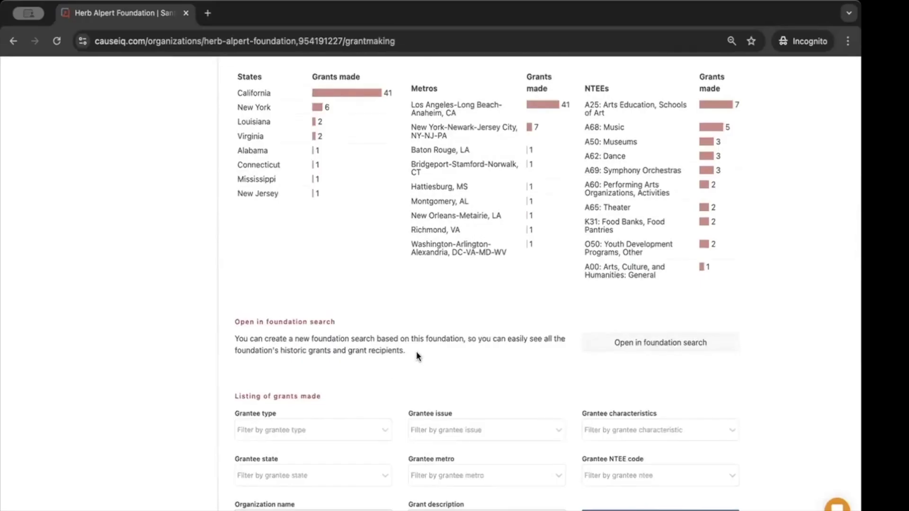
{"action": "left_click", "coordinate": [628, 347]}
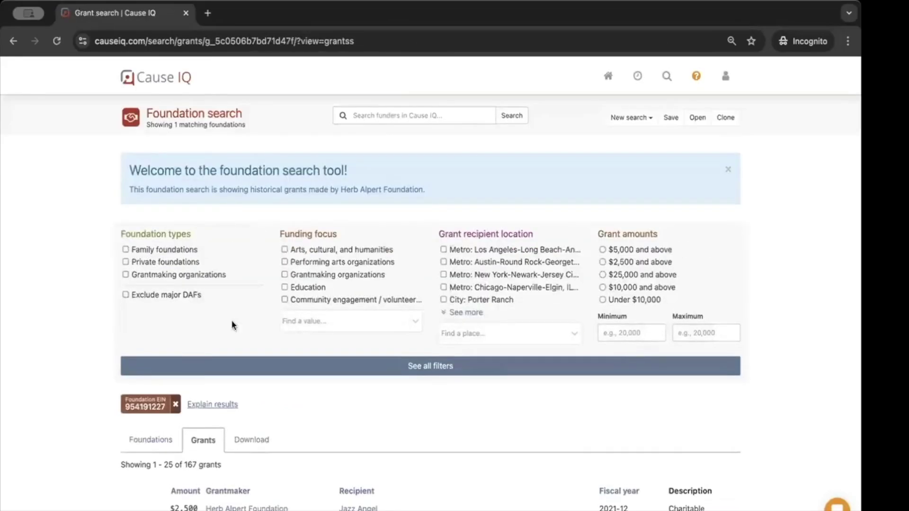
Open the matching Herb Alpert Foundation result and list its 167 historical grants
{"action": "scroll", "coordinate": [220, 416], "scroll_direction": "down", "scroll_amount": 1}
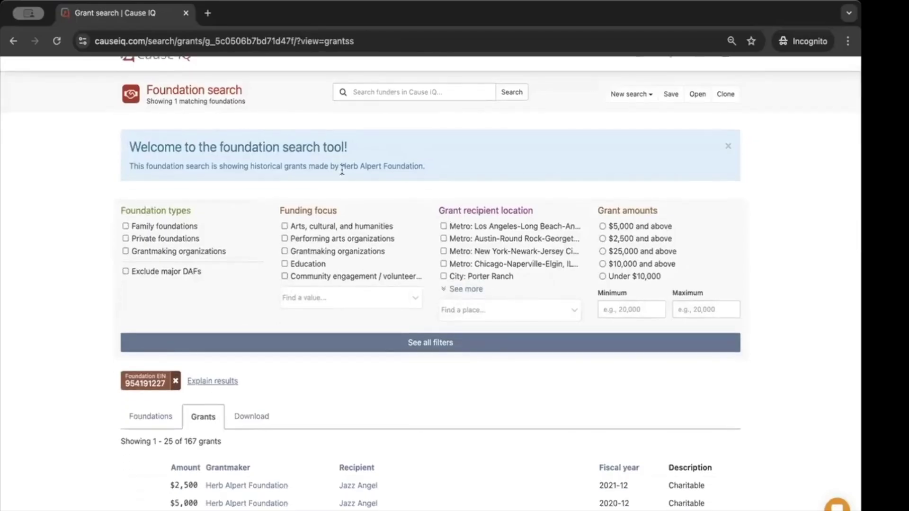
{"action": "scroll", "coordinate": [218, 378], "scroll_direction": "down", "scroll_amount": 2}
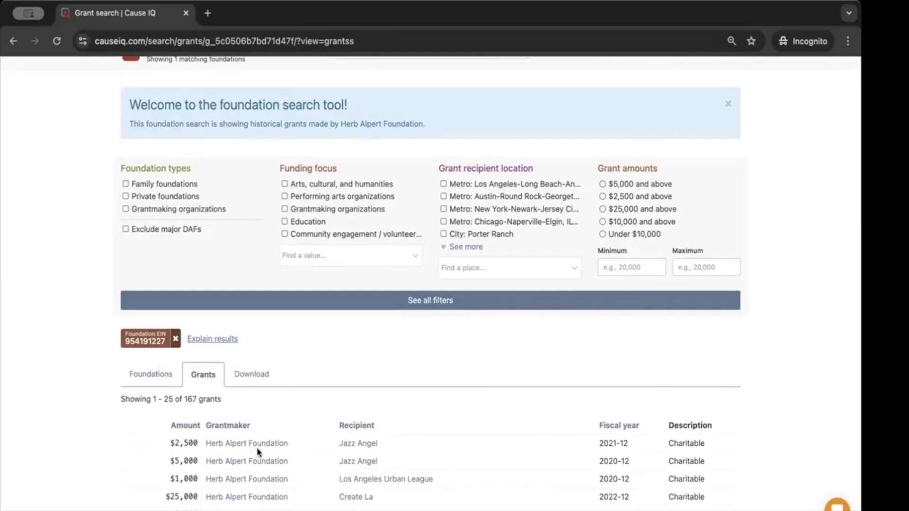
{"action": "scroll", "coordinate": [257, 448], "scroll_direction": "down", "scroll_amount": 5}
{"action": "scroll", "coordinate": [257, 447], "scroll_direction": "down", "scroll_amount": 12}
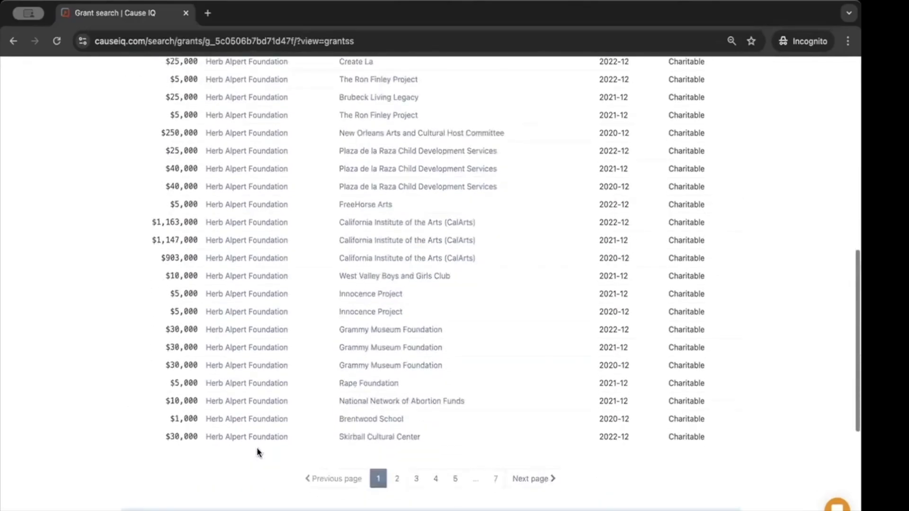
{"action": "scroll", "coordinate": [257, 448], "scroll_direction": "up", "scroll_amount": 14}
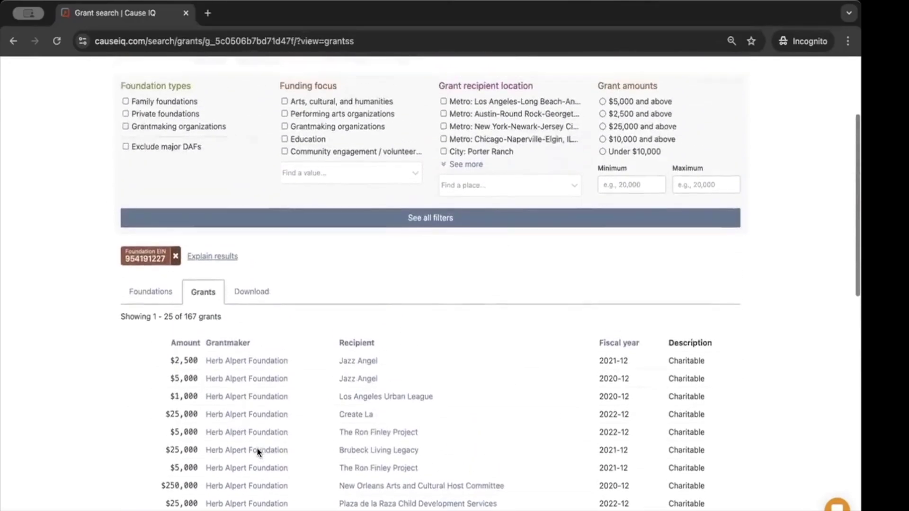
{"action": "left_click", "coordinate": [151, 311]}
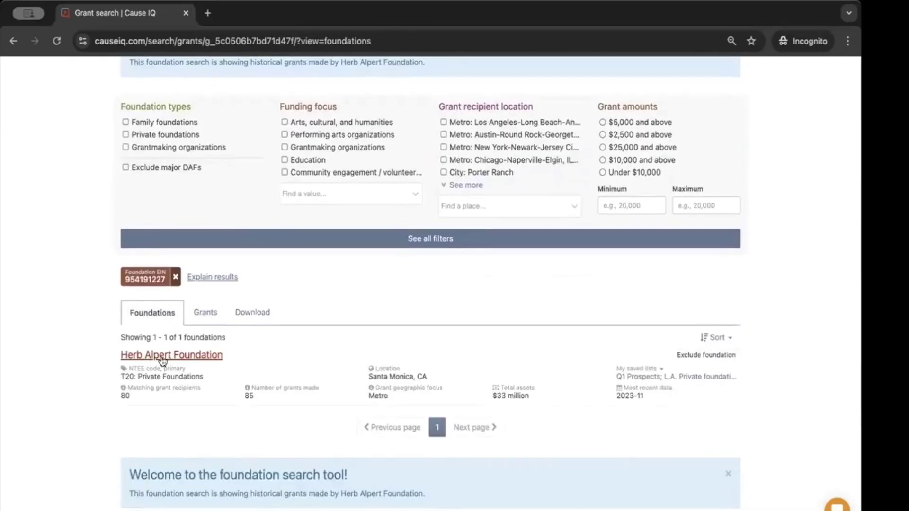
{"action": "left_click", "coordinate": [199, 314]}
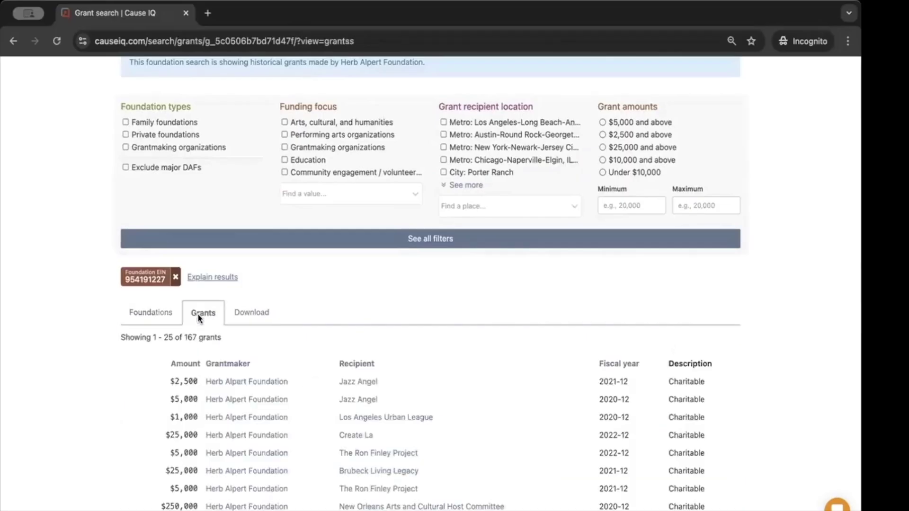
Show the Download options, set to export all 167 grants as an Excel grant listing
{"action": "left_click", "coordinate": [236, 314]}
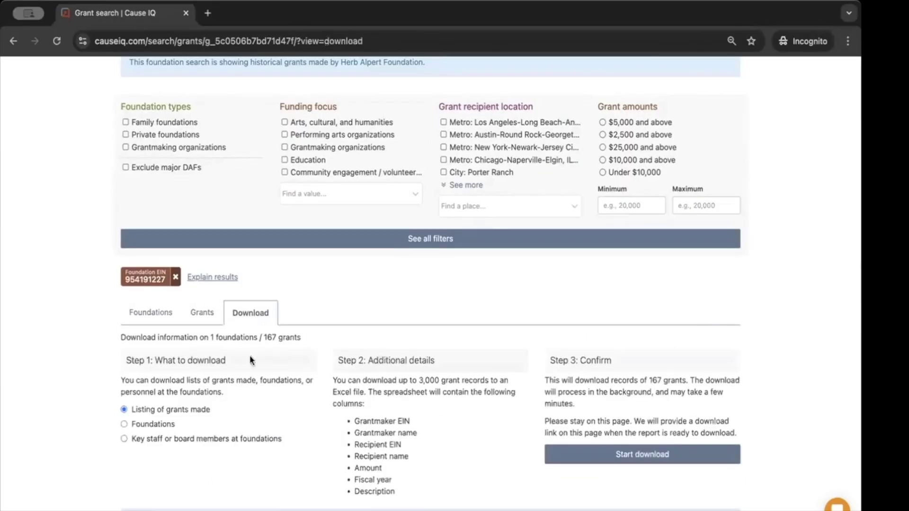
{"action": "scroll", "coordinate": [252, 395], "scroll_direction": "down", "scroll_amount": 1}
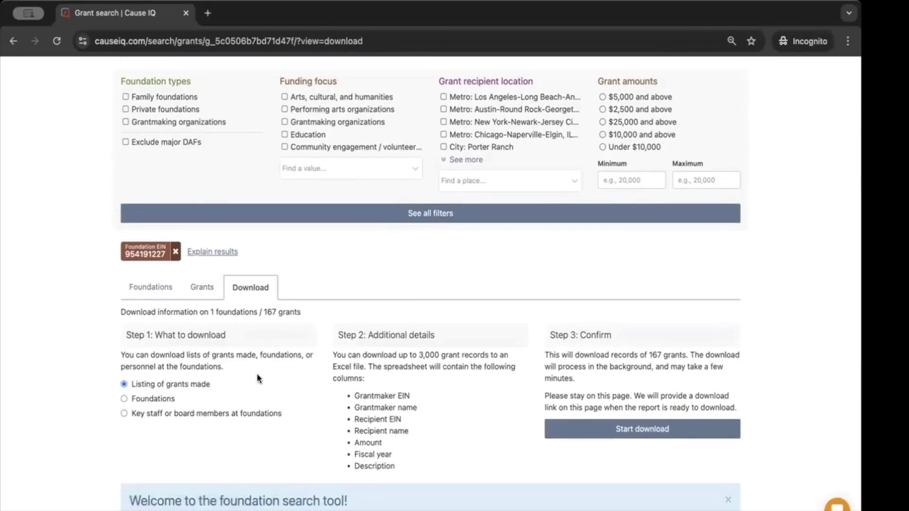
{"action": "scroll", "coordinate": [252, 382], "scroll_direction": "down", "scroll_amount": 1}
{"action": "scroll", "coordinate": [254, 380], "scroll_direction": "down", "scroll_amount": 2}
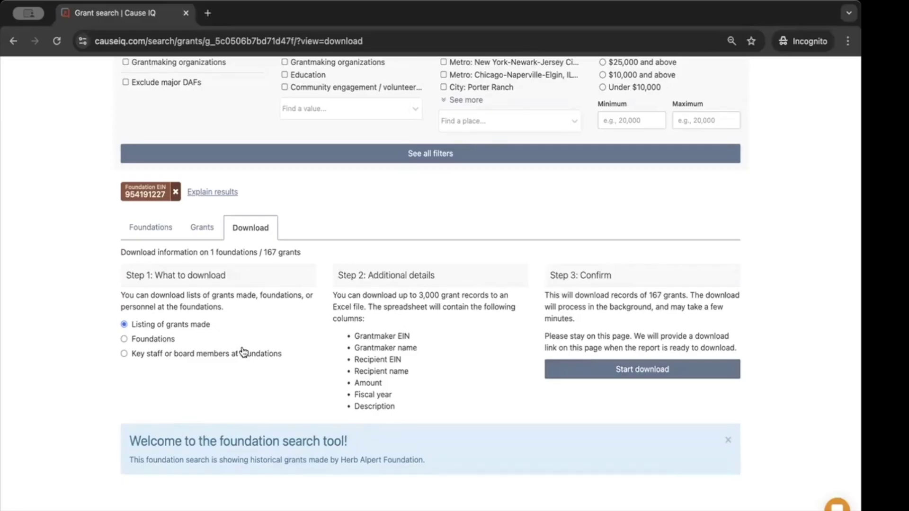
Switch the download to key staff or board members at foundations and review the listed options
{"action": "left_click", "coordinate": [202, 359]}
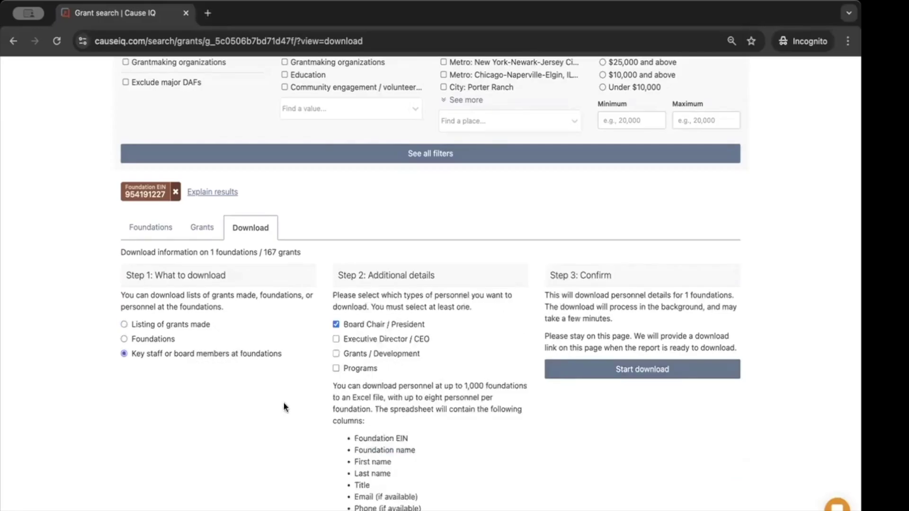
{"action": "scroll", "coordinate": [308, 424], "scroll_direction": "down", "scroll_amount": 1}
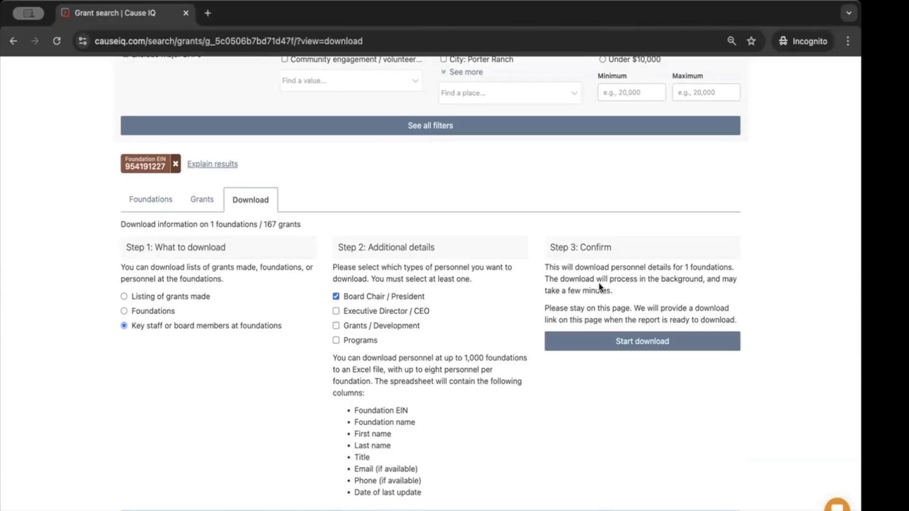
{"action": "scroll", "coordinate": [599, 284], "scroll_direction": "up", "scroll_amount": 5}
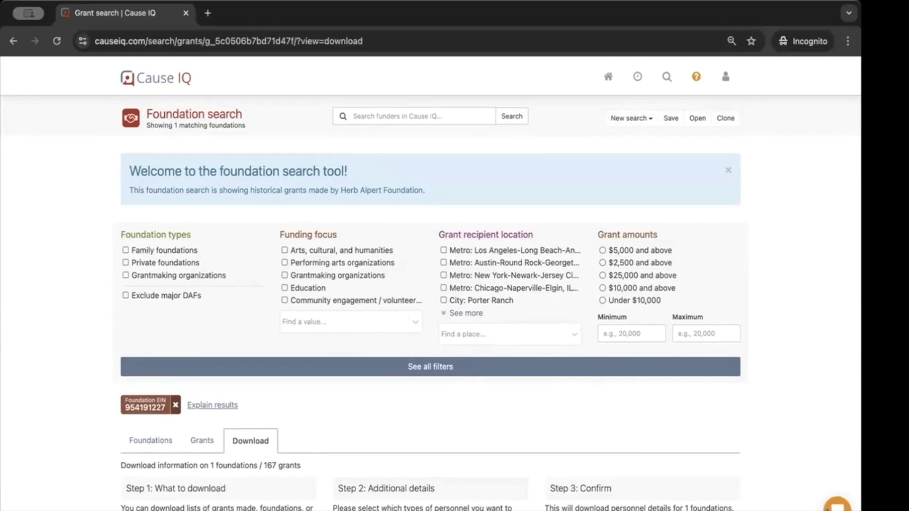
{"action": "scroll", "coordinate": [837, 506], "scroll_direction": "down", "scroll_amount": 1}
{"action": "left_click", "coordinate": [837, 507]}
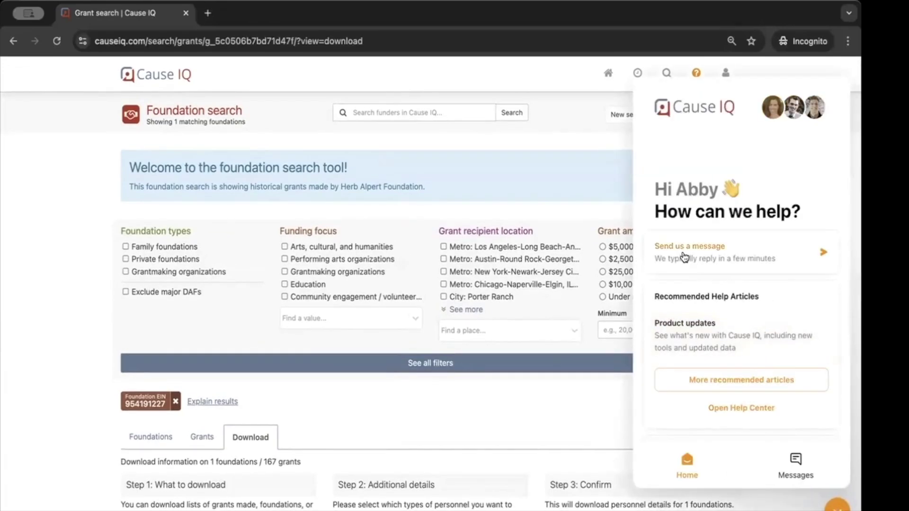
{"action": "left_click", "coordinate": [837, 505]}
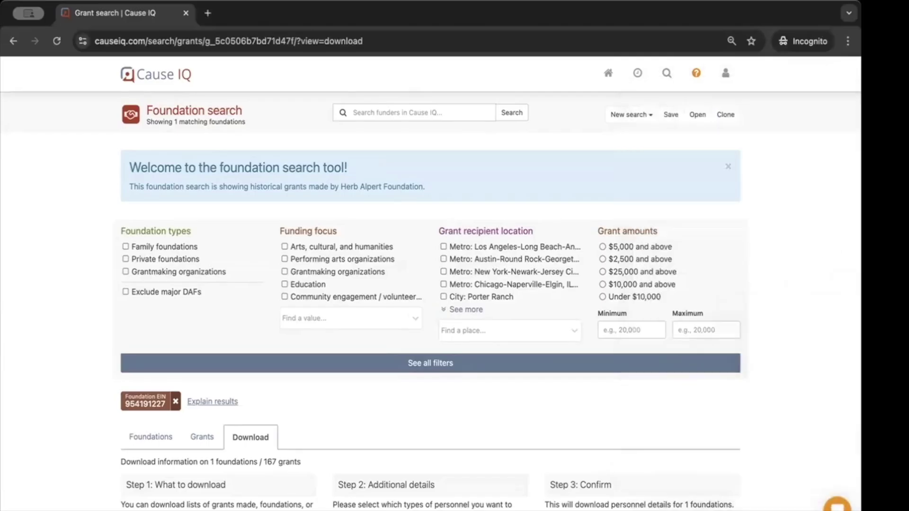